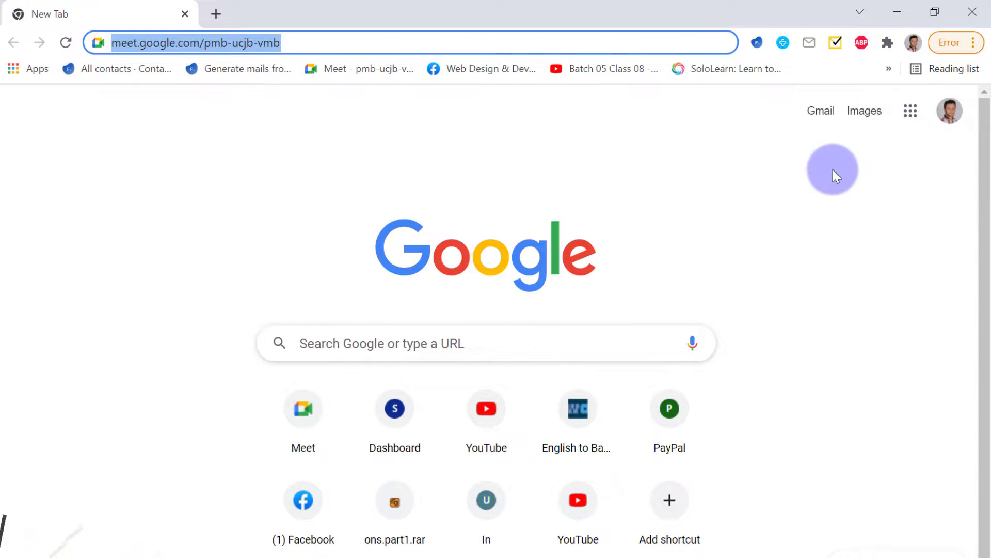
# Load drive.google.com in the current Chrome tab using the 'dri' address-bar autocompletion
pyautogui.click(910, 111)
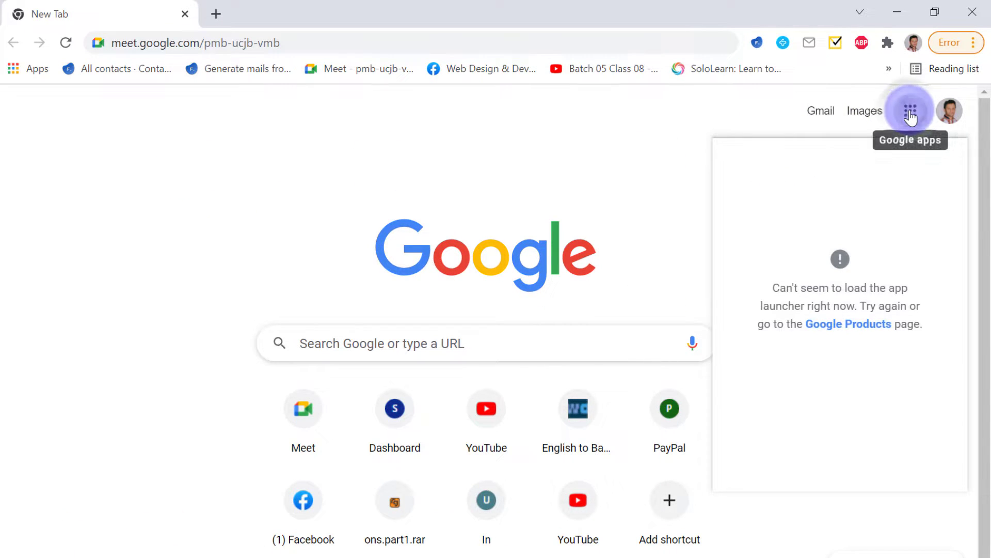
pyautogui.click(361, 43)
pyautogui.write('drive.google.com')
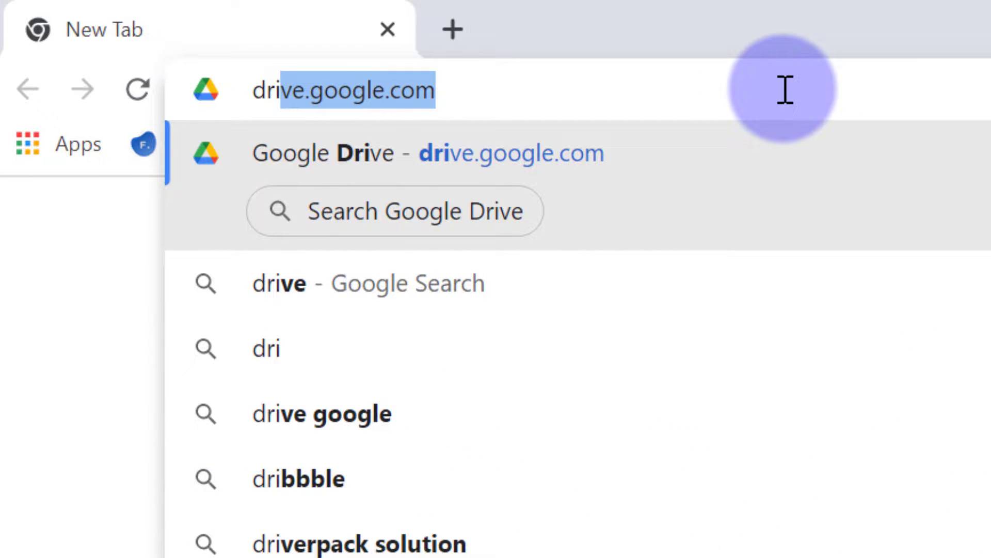
pyautogui.press('End')
pyautogui.press('Return')
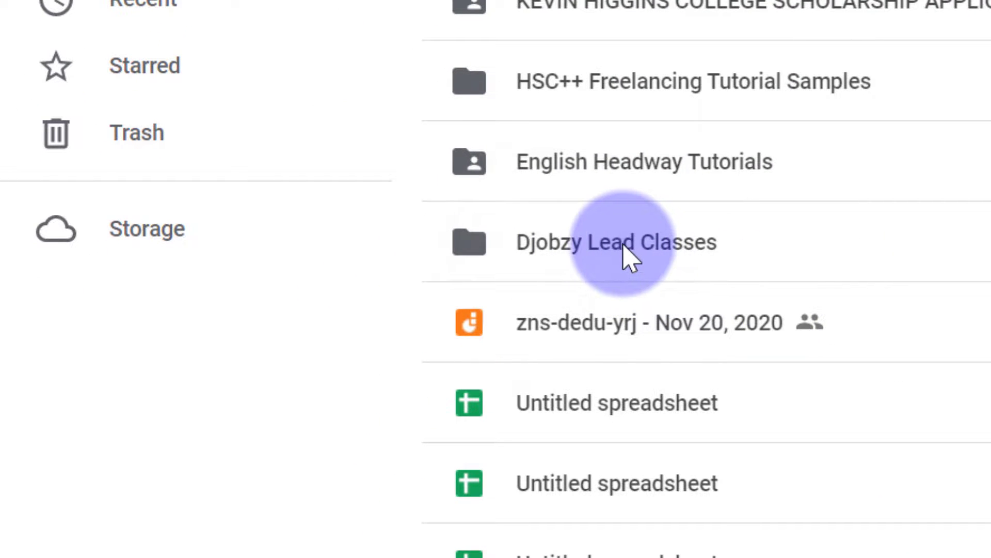
# Open the Djobzy Lead Classes folder and create a new blank Google Sheets file there
pyautogui.doubleClick(635, 249)
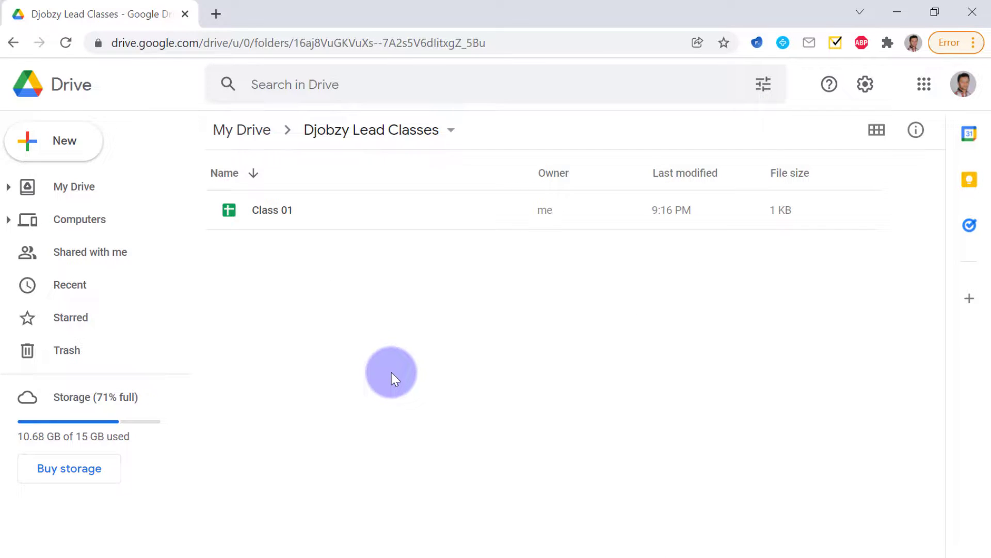
pyautogui.rightClick(212, 346)
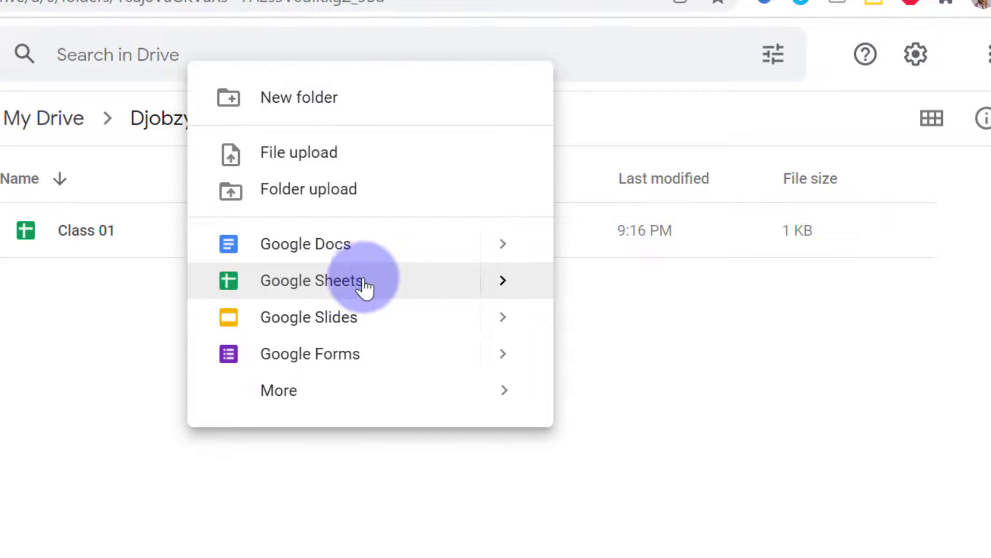
pyautogui.click(187, 552)
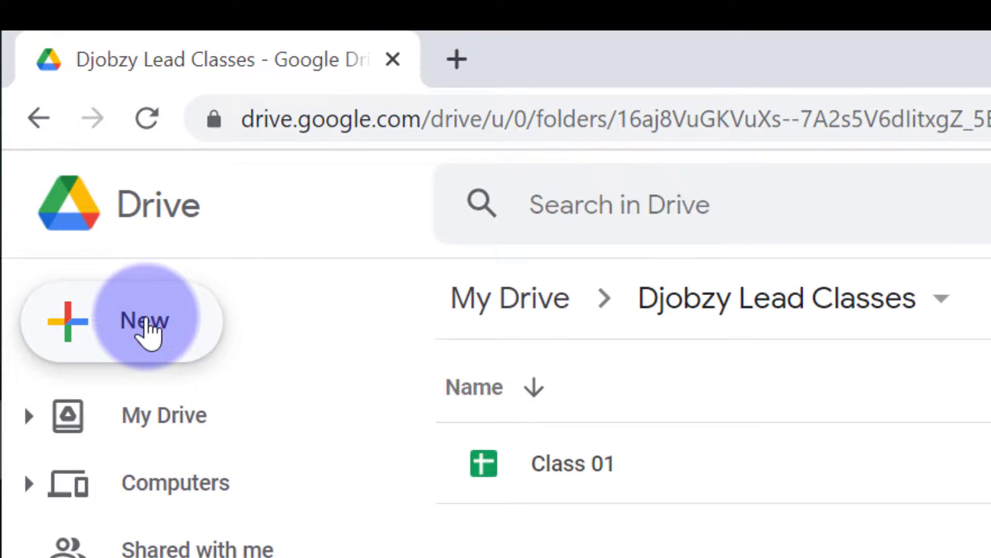
pyautogui.click(146, 323)
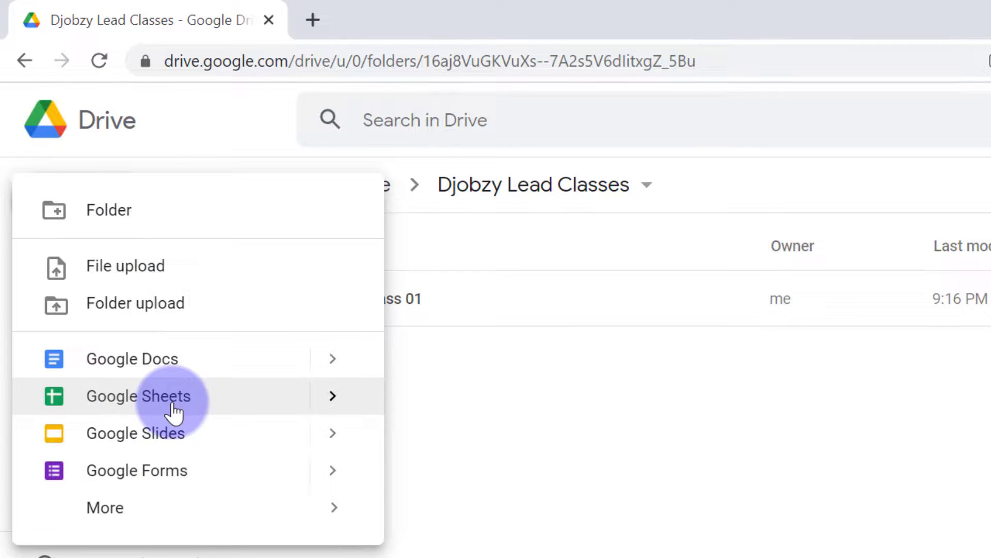
pyautogui.click(212, 405)
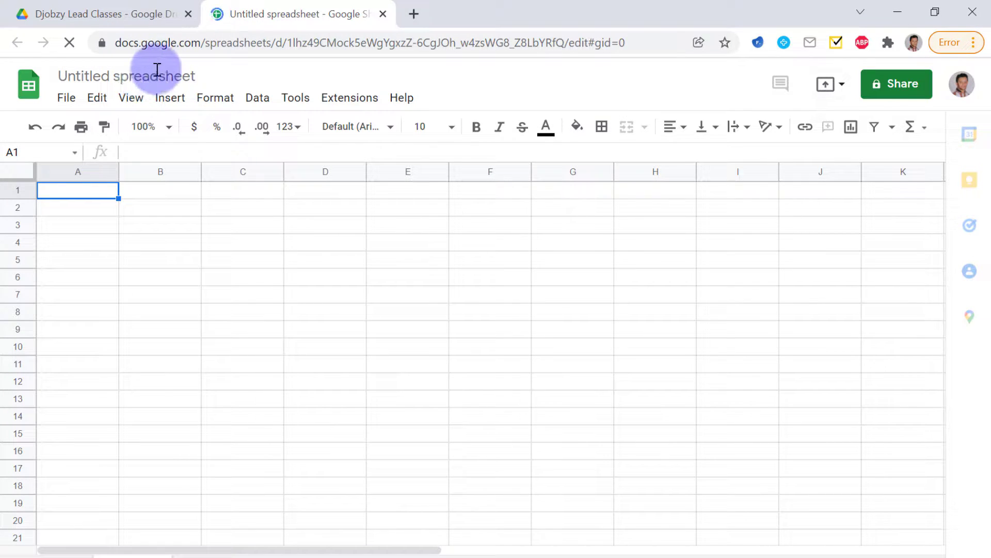
# Rename 'Untitled spreadsheet' to Class-01
pyautogui.click(140, 77)
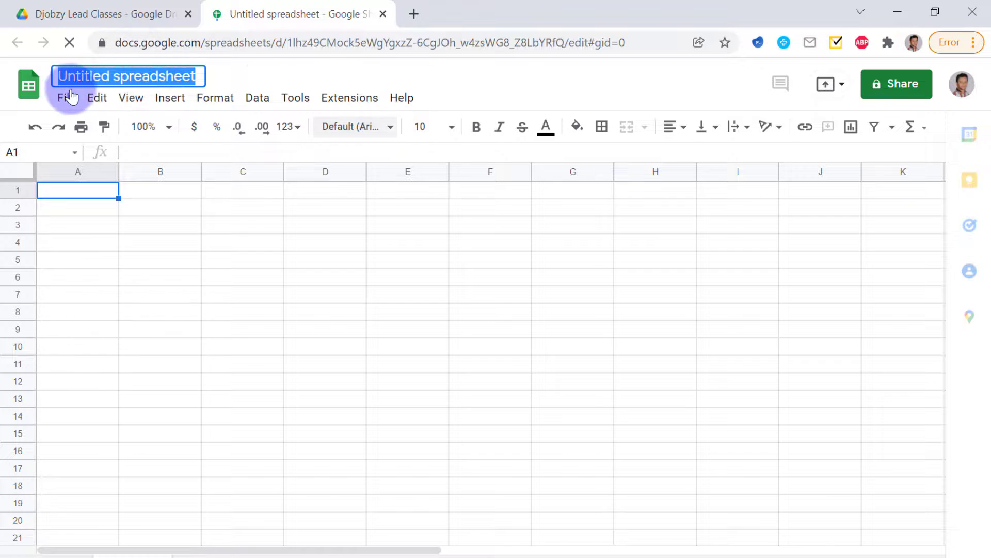
pyautogui.write('Class-01')
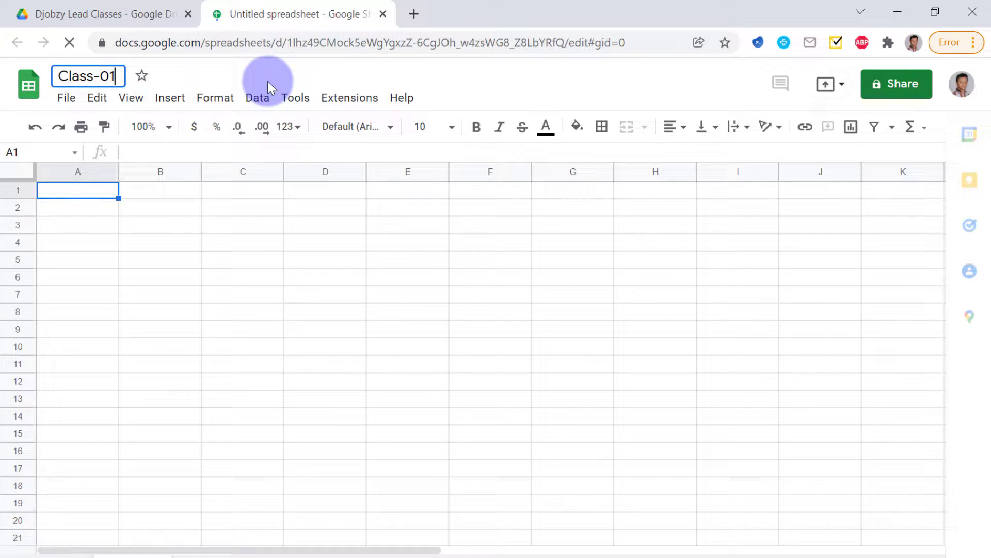
pyautogui.press('Return')
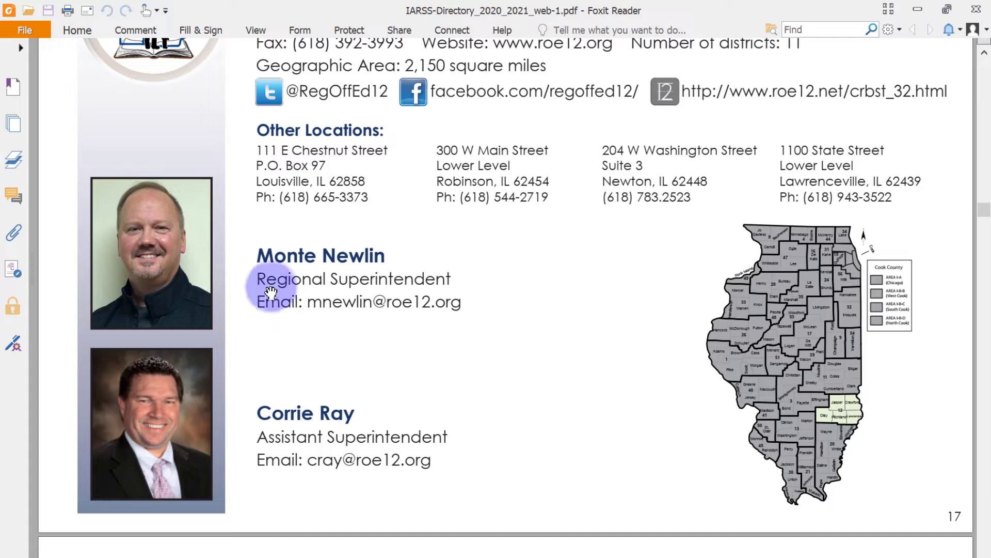
pyautogui.scroll(2, 454, 338)
pyautogui.scroll(-2, 465, 342)
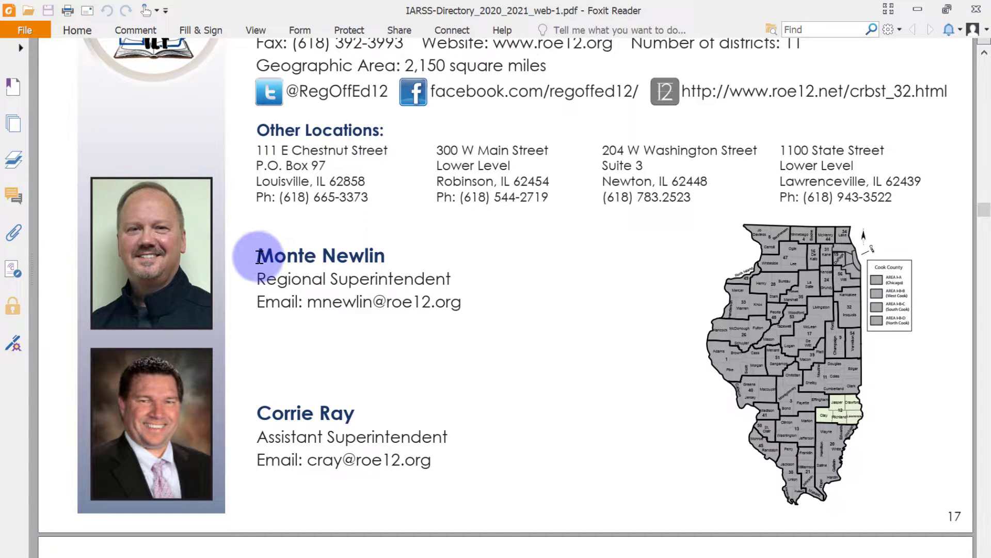
pyautogui.moveTo(261, 257); pyautogui.dragTo(449, 274)
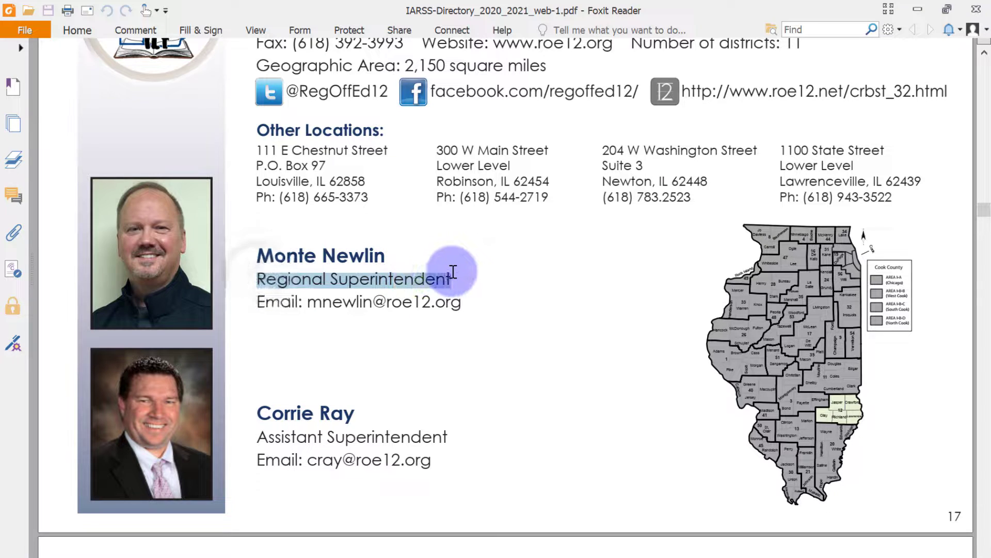
pyautogui.click(261, 304)
pyautogui.moveTo(279, 301); pyautogui.dragTo(454, 295)
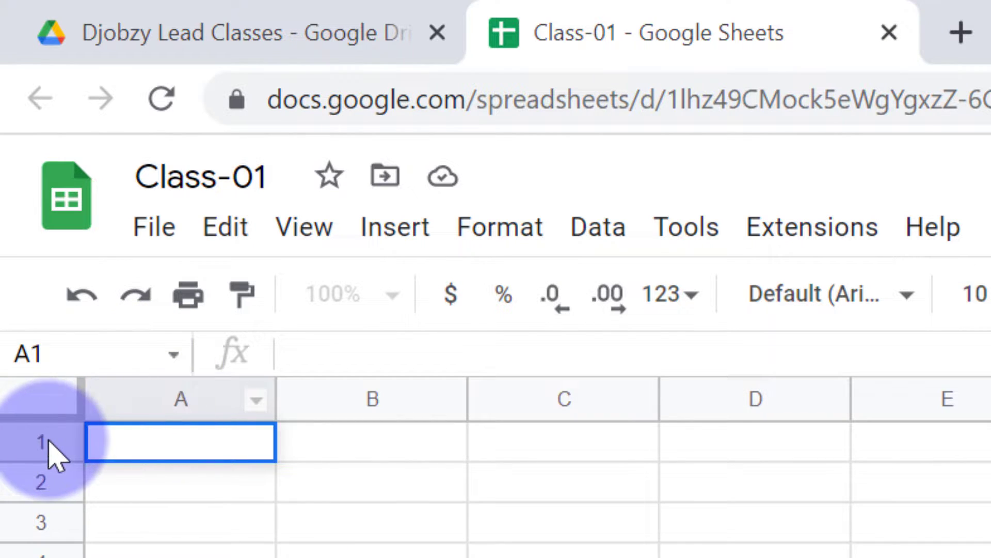
# Enter the headings Name in A1, Title in B1 and Email in C1
pyautogui.click(155, 441)
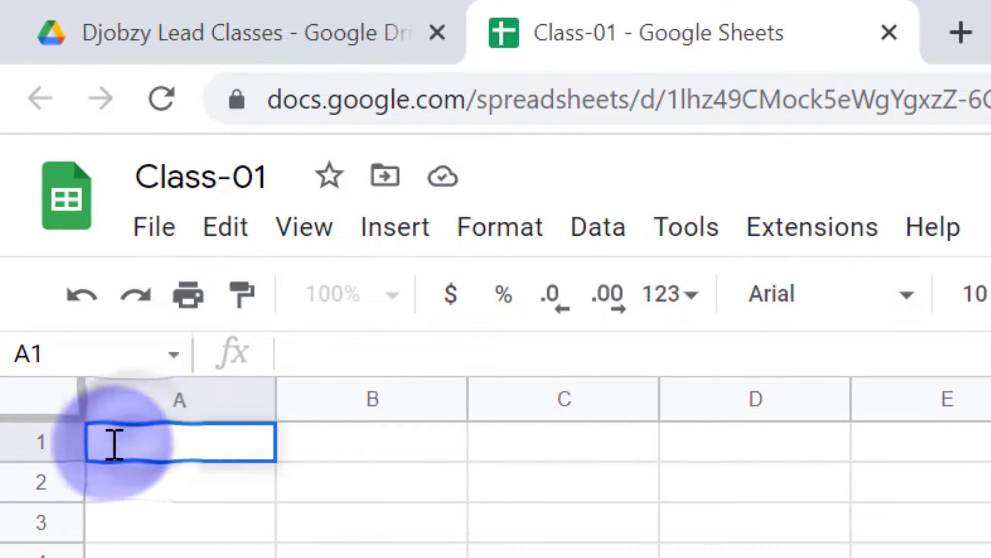
pyautogui.write('Name')
pyautogui.press('Return')
pyautogui.click(158, 441)
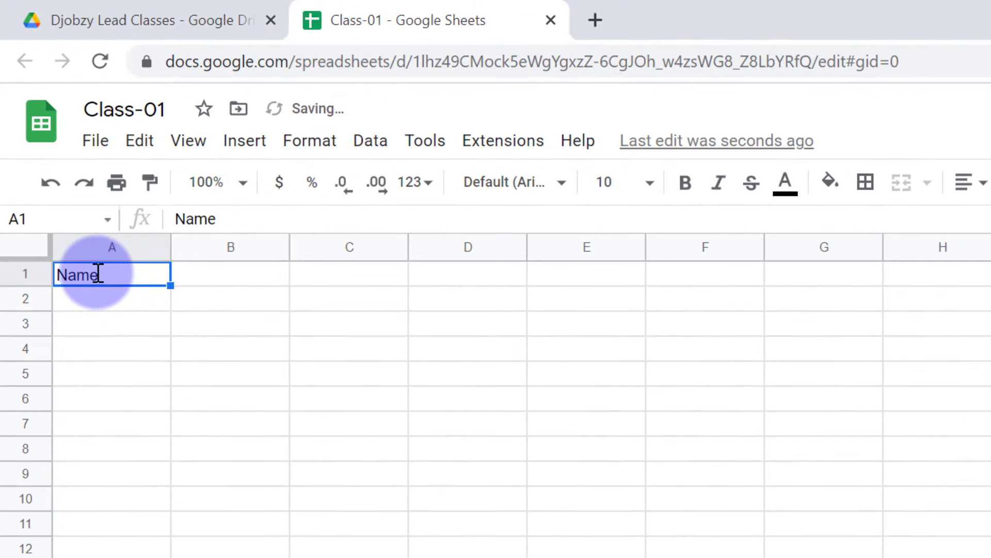
pyautogui.press('Tab')
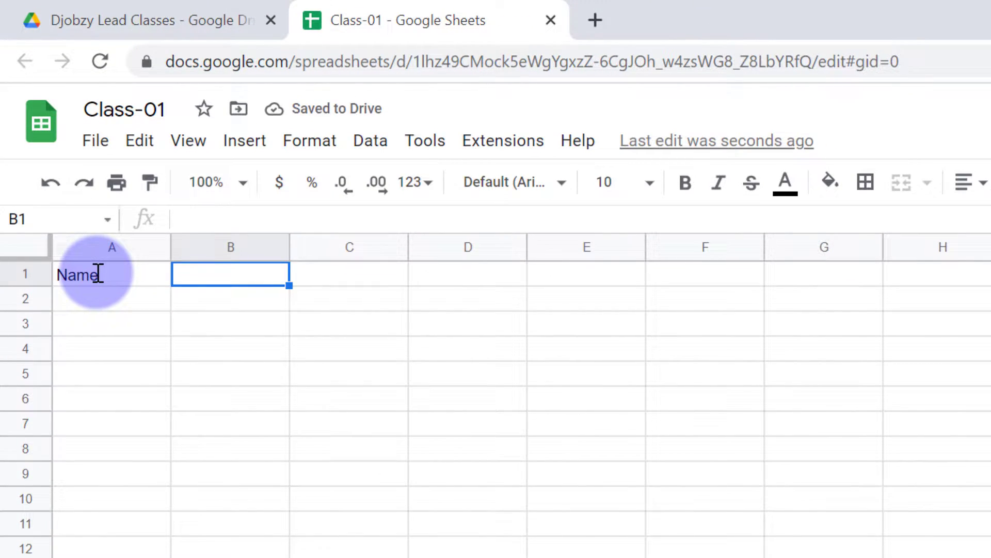
pyautogui.write('Title')
pyautogui.press('Tab')
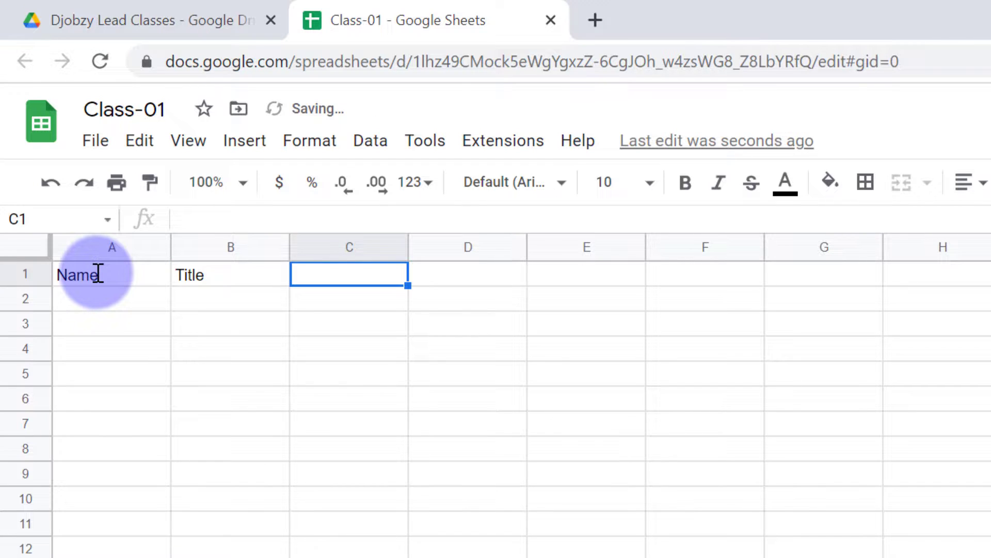
pyautogui.write('Emai')
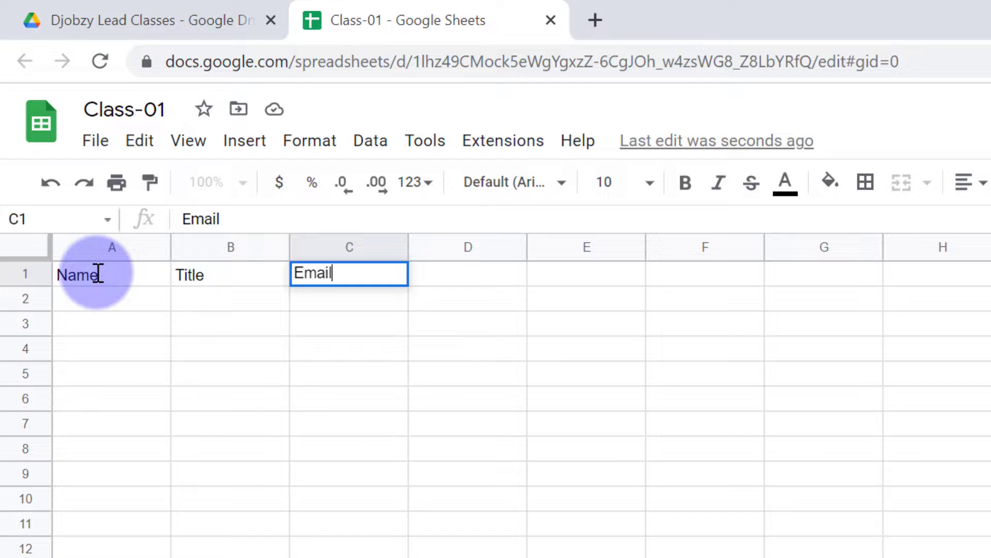
pyautogui.write('l')
pyautogui.press('Return')
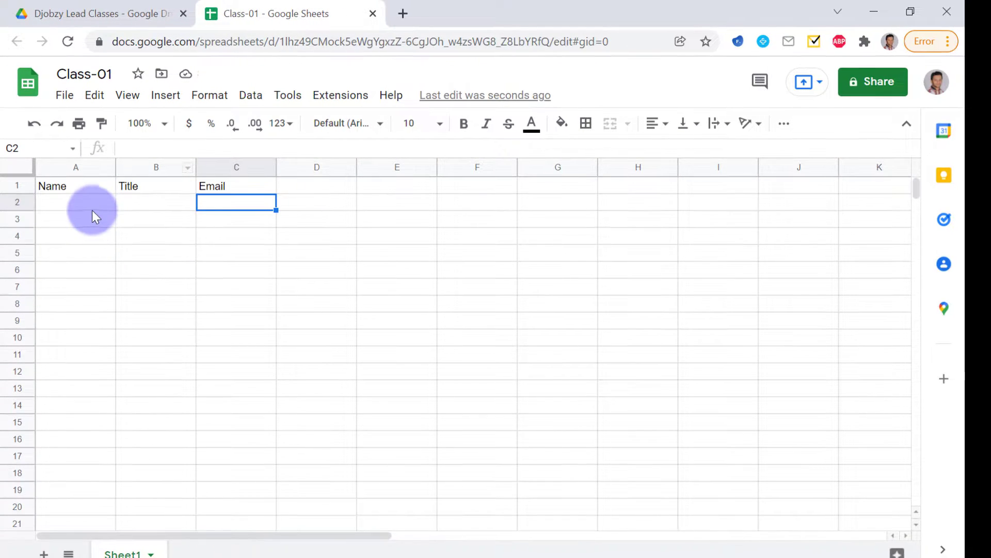
# Select cells A2 and A21 and scroll through the empty rows below the headings
pyautogui.click(92, 209)
pyautogui.click(66, 522)
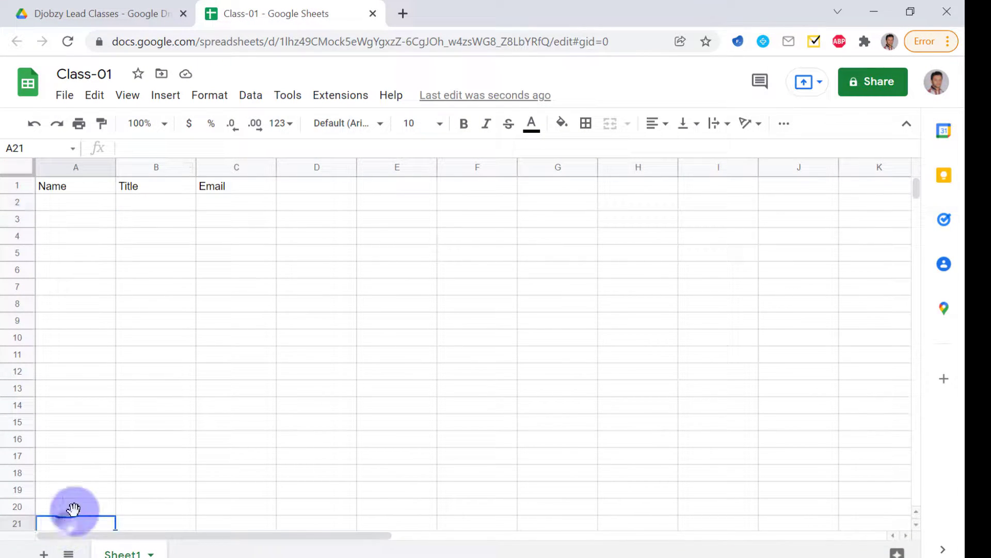
pyautogui.scroll(-3, 287, 377)
pyautogui.scroll(-1, 287, 376)
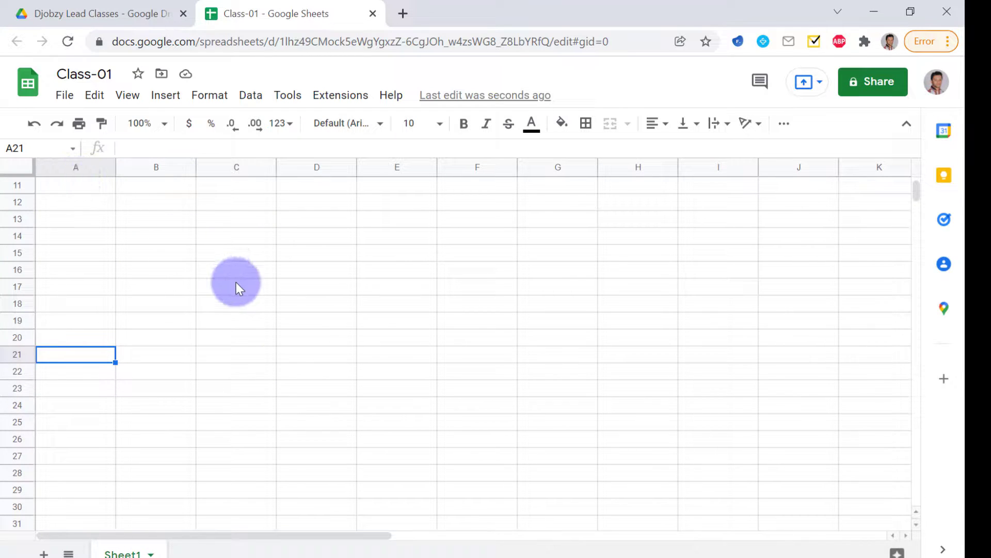
pyautogui.scroll(4, 246, 344)
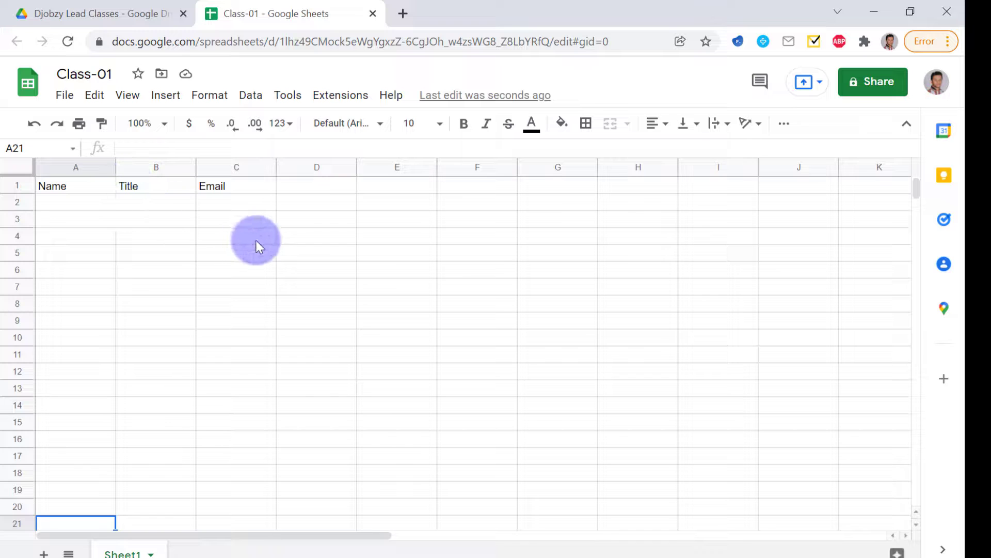
# Freeze the first row with View > Freeze > 1 row and return to A2
pyautogui.click(128, 98)
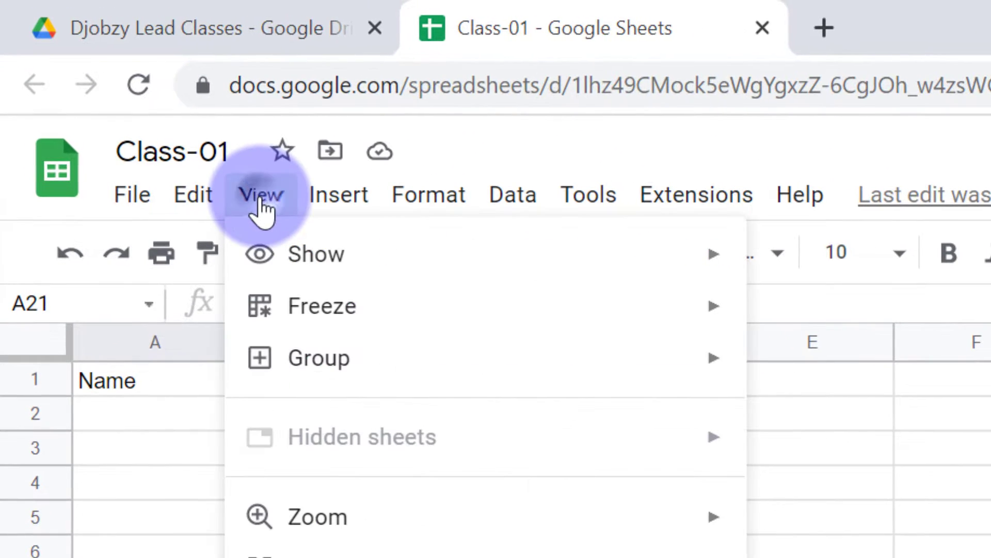
pyautogui.moveTo(348, 333)
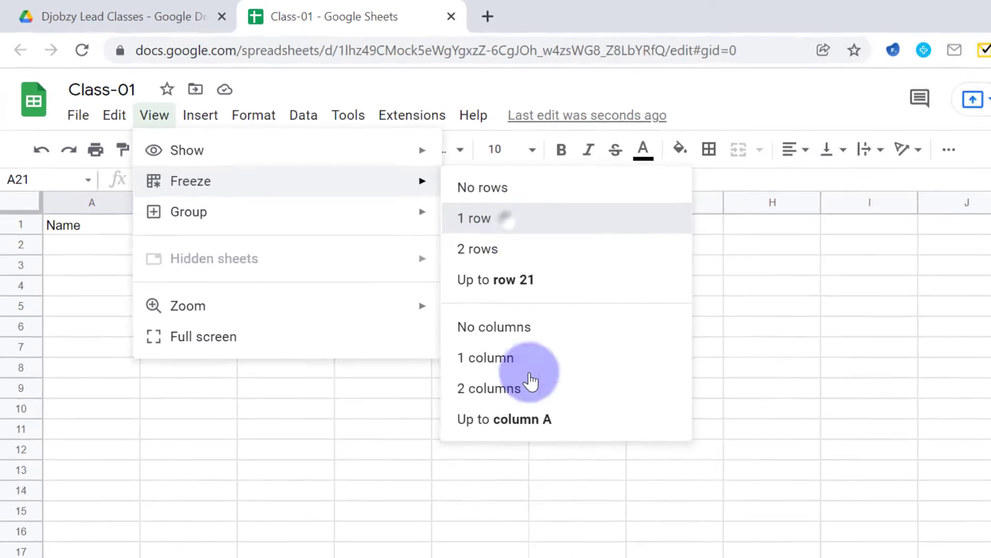
pyautogui.click(504, 219)
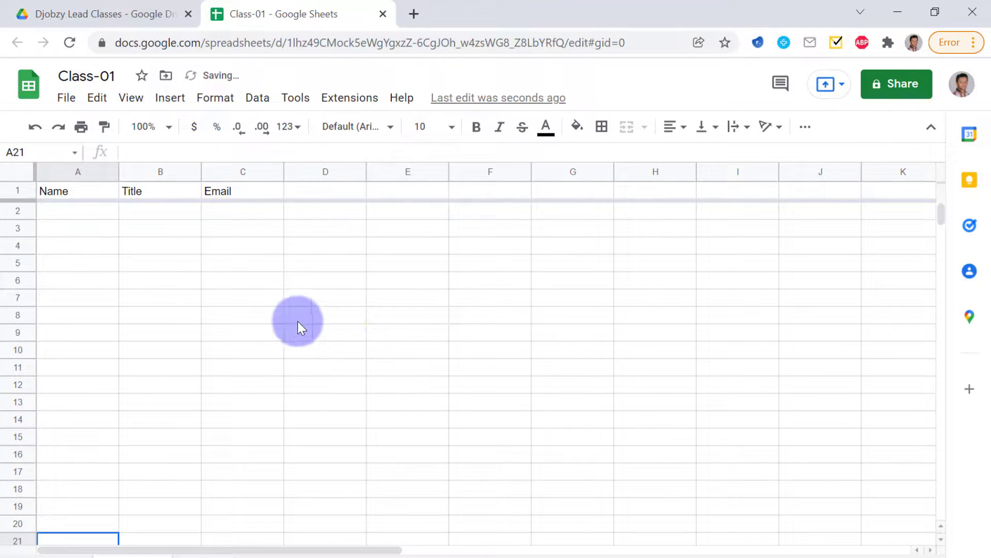
pyautogui.scroll(-5, 236, 345)
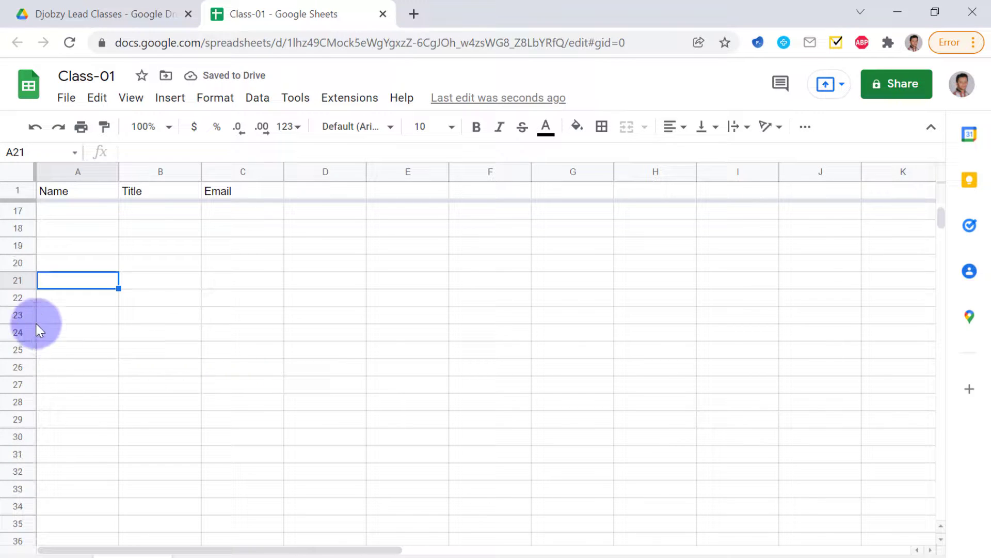
pyautogui.scroll(-4, 155, 341)
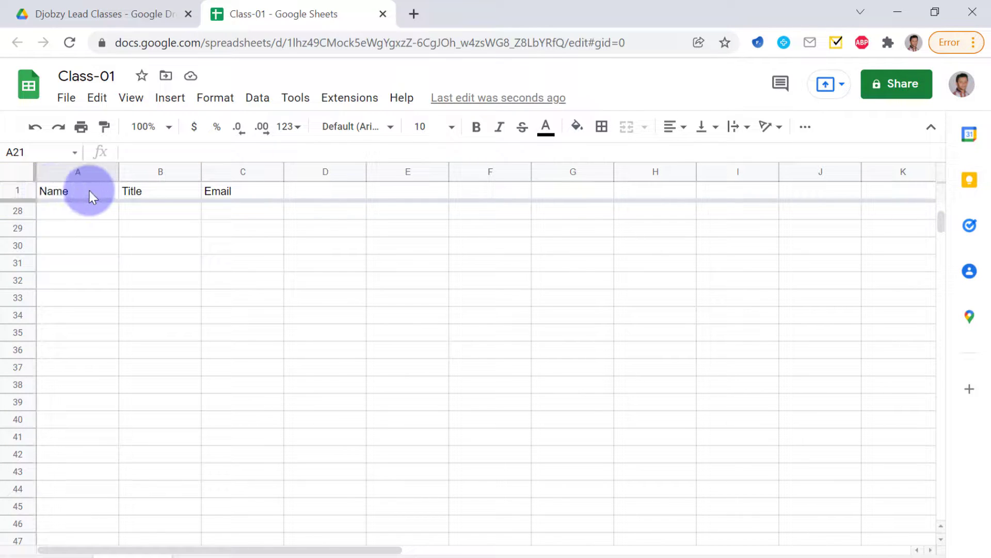
pyautogui.hotkey('ctrl', 'Up')
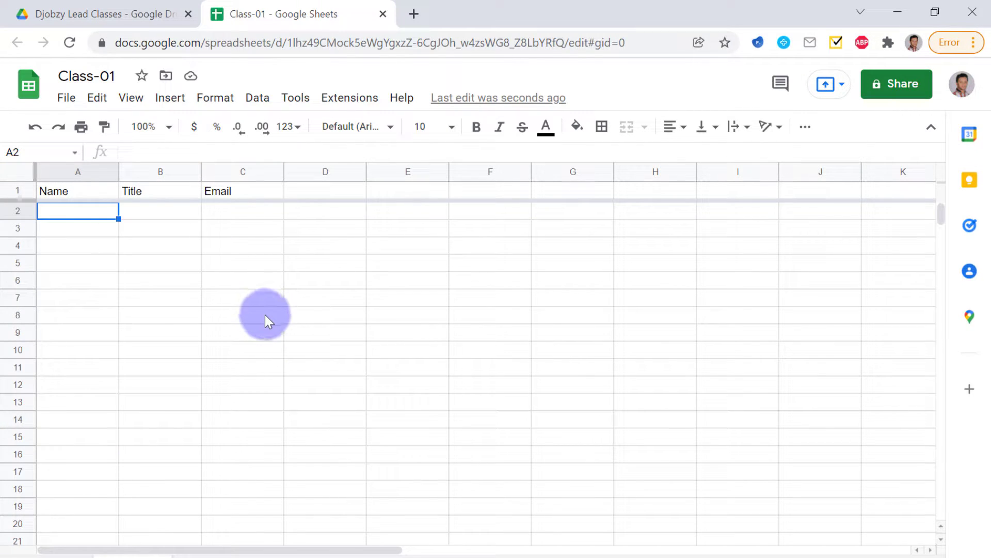
# Select cells and the whole of column C in the Email column, then clear the selection
pyautogui.click(234, 189)
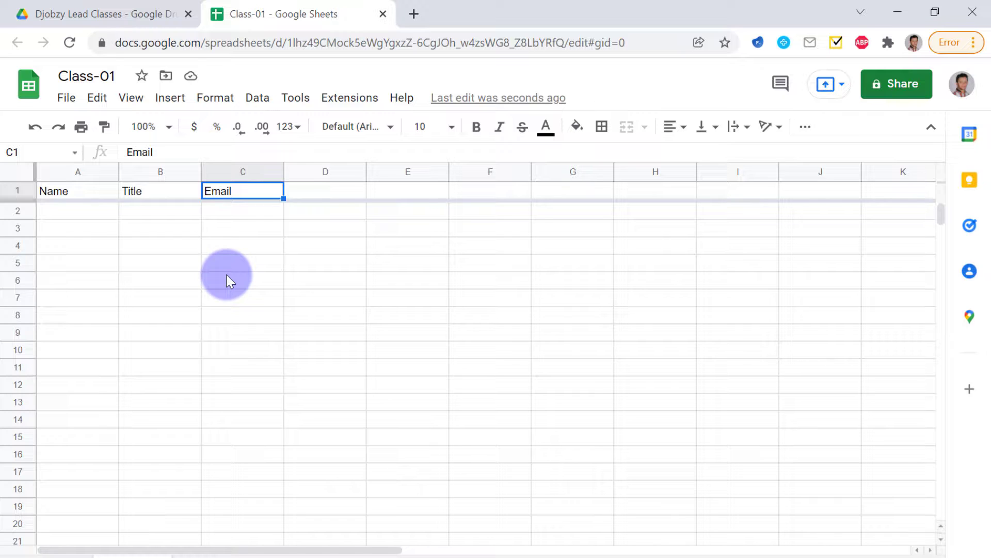
pyautogui.press('Down')
pyautogui.press('Down')
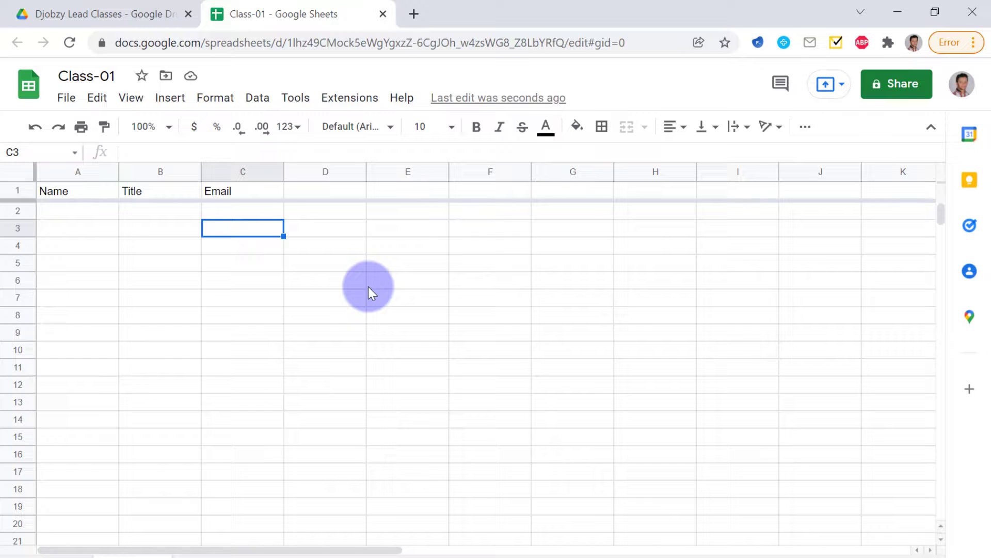
pyautogui.click(239, 277)
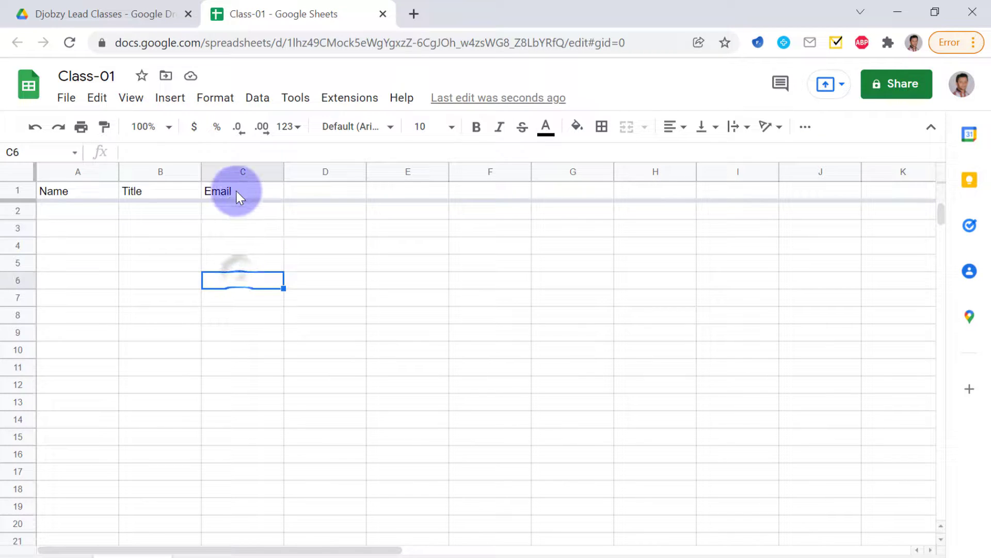
pyautogui.click(235, 210)
pyautogui.click(225, 172)
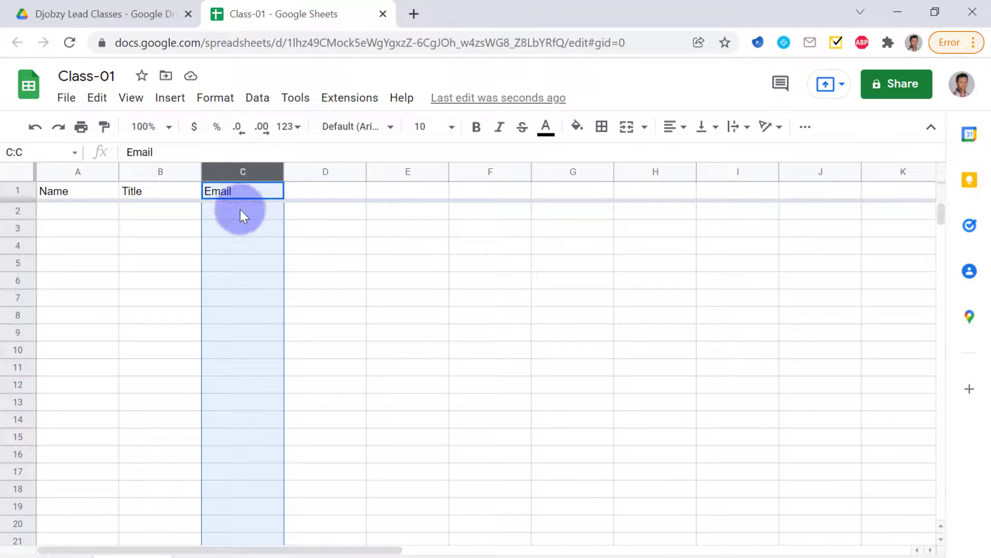
pyautogui.click(309, 252)
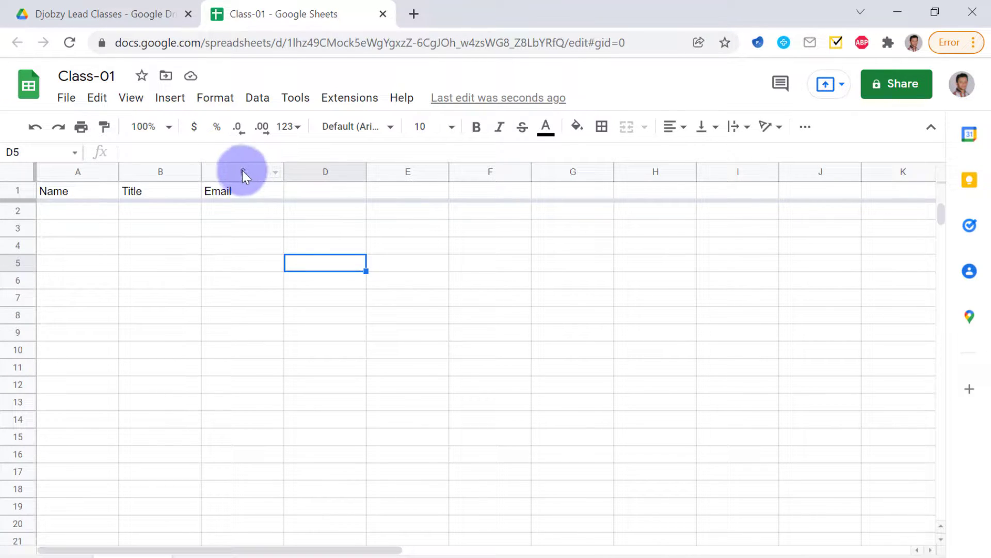
pyautogui.click(243, 172)
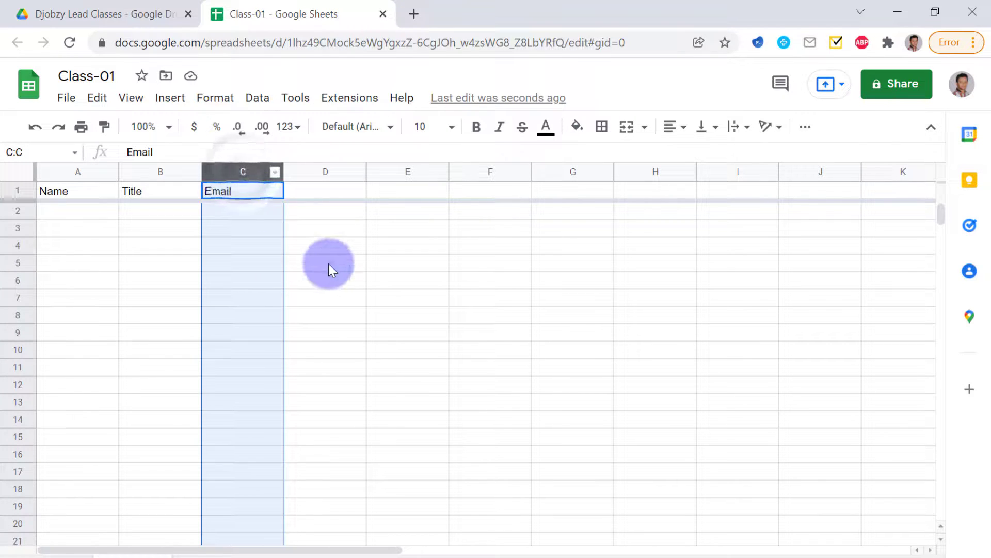
pyautogui.click(328, 264)
# Select the entire Email column C and bring up the Format menu
pyautogui.click(243, 194)
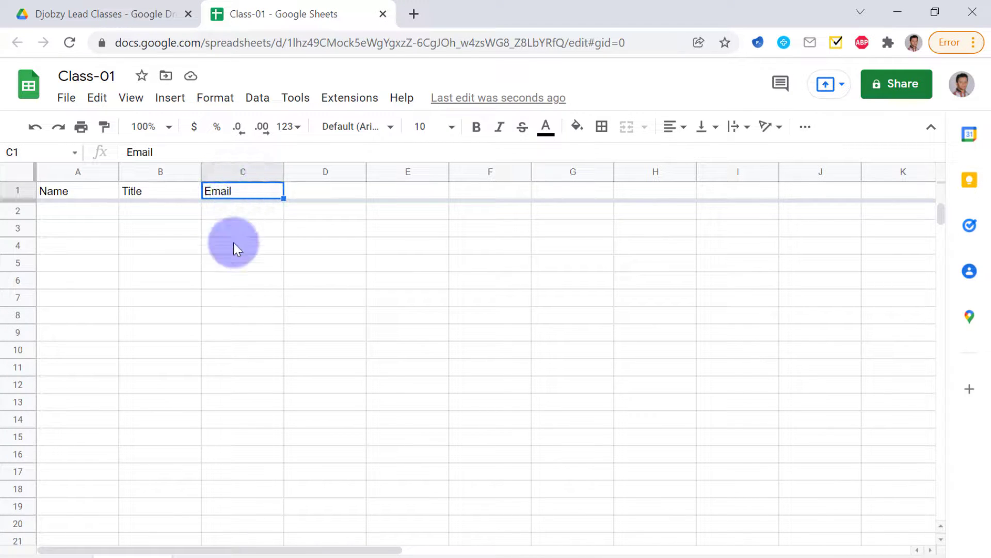
pyautogui.click(228, 170)
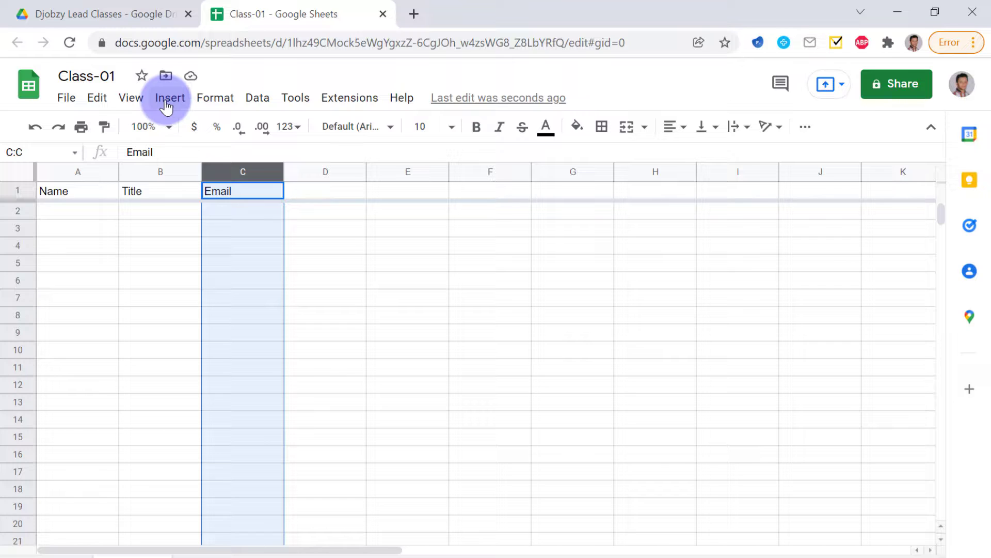
pyautogui.click(133, 99)
pyautogui.moveTo(223, 101)
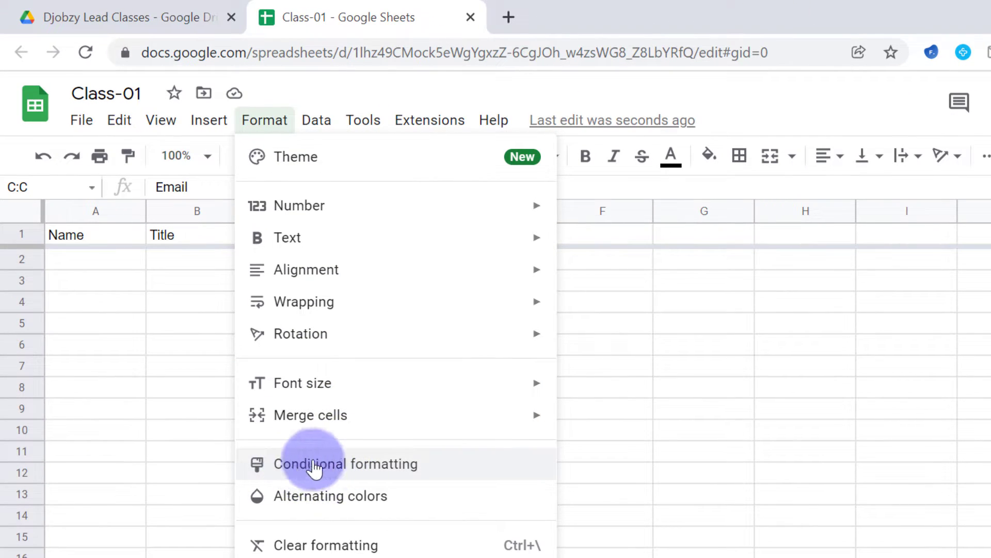
# Start a conditional formatting rule on C1:C1000 with the condition 'Custom formula is'
pyautogui.click(315, 465)
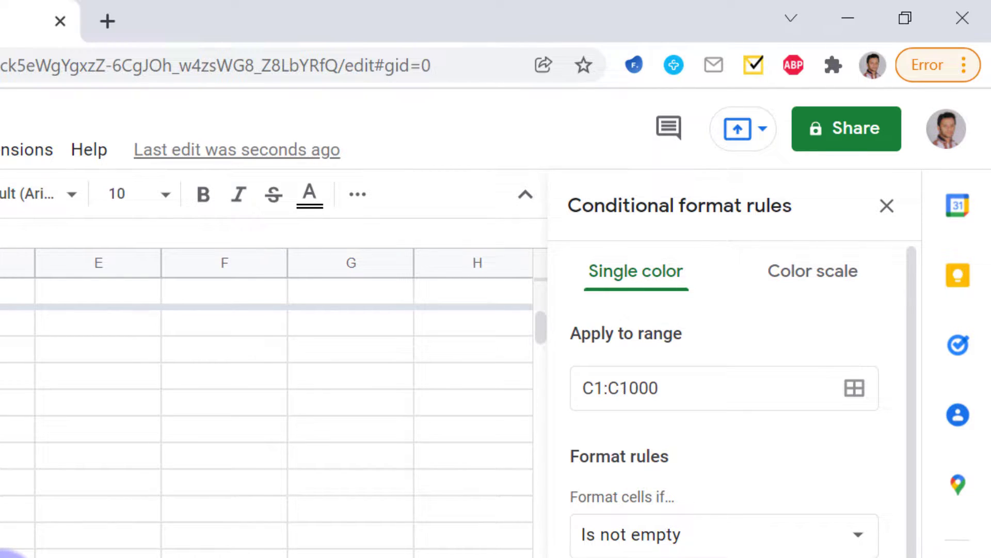
pyautogui.click(723, 406)
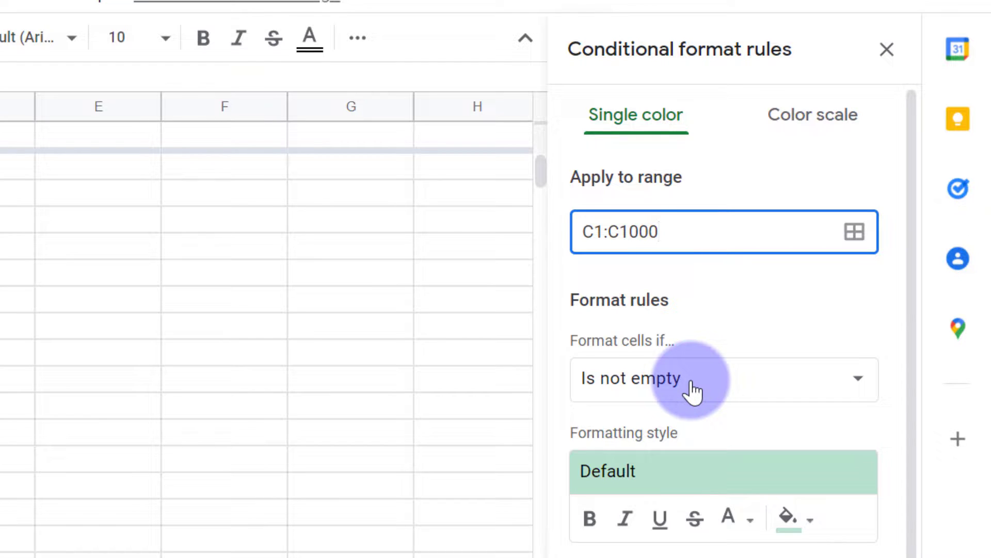
pyautogui.click(780, 374)
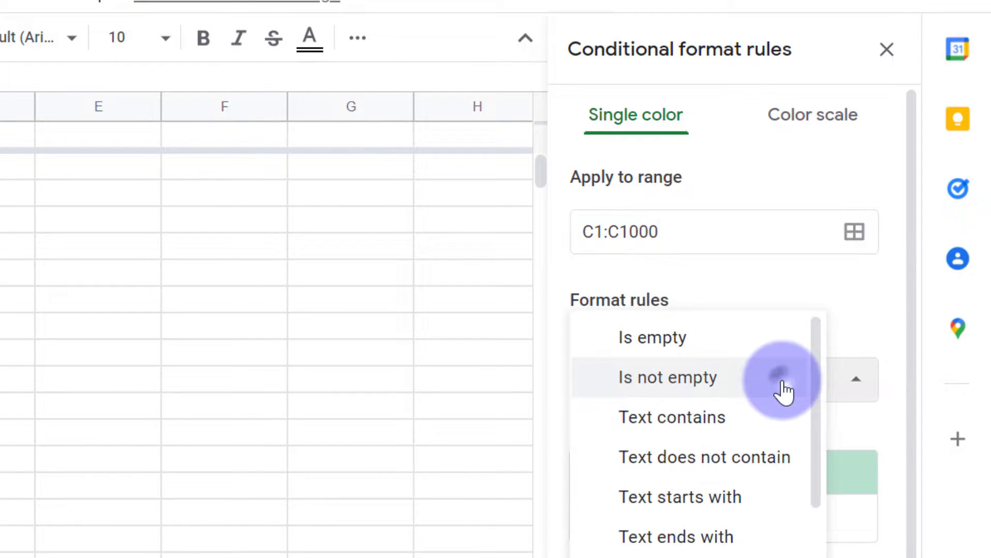
pyautogui.scroll(-2, 743, 411)
pyautogui.scroll(-5, 746, 410)
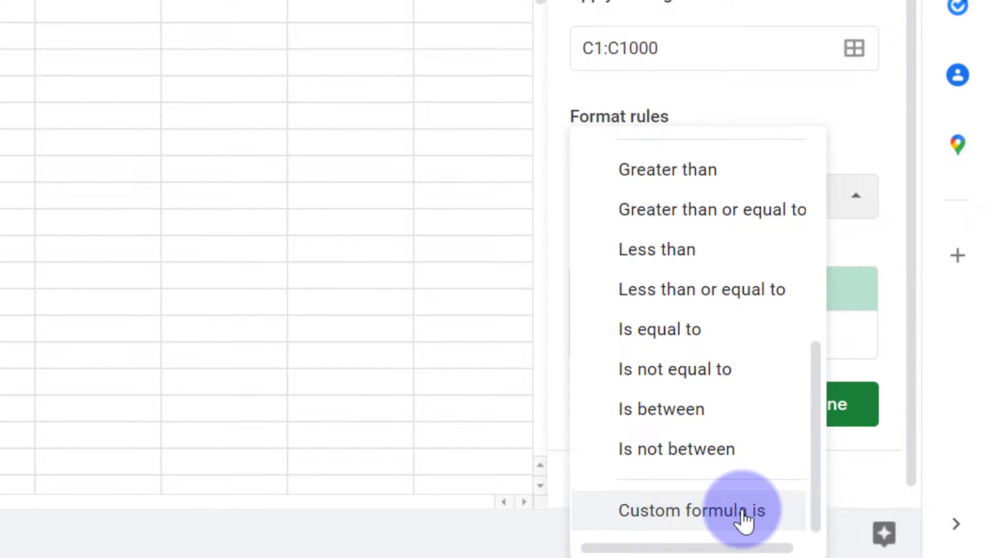
pyautogui.click(743, 511)
pyautogui.click(620, 259)
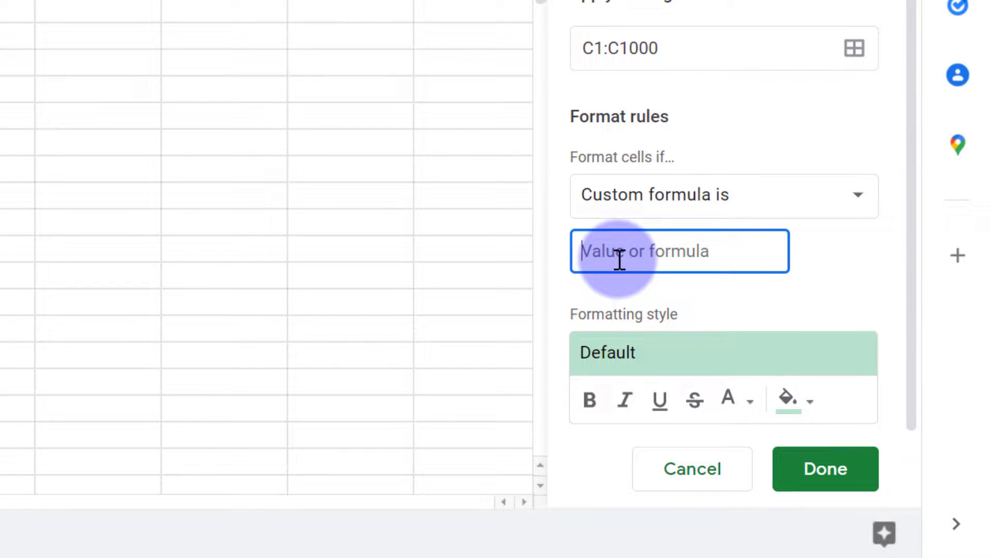
# Enter the custom formula =COUNTIF(C:C,C1)>1 for the rule
pyautogui.write('=')
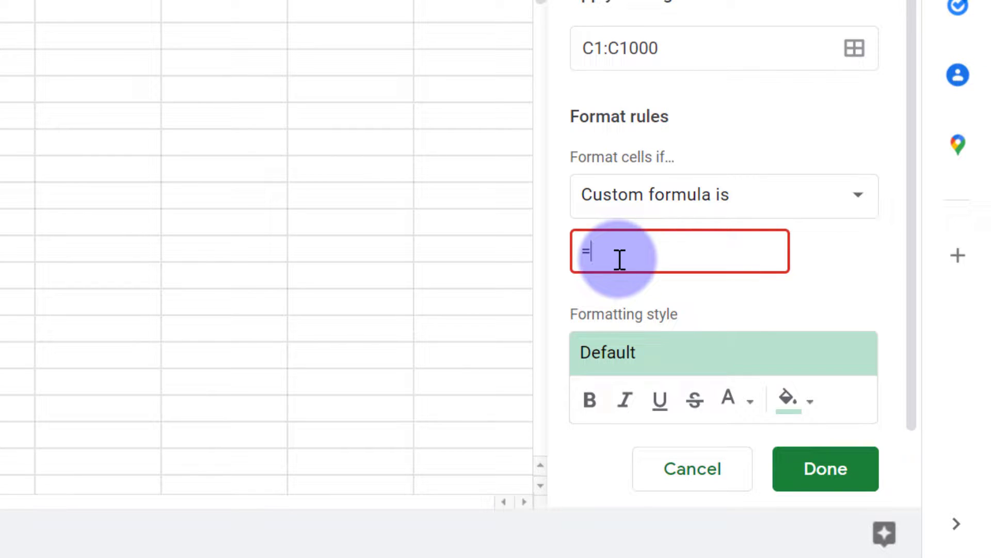
pyautogui.write('COUNTIF(')
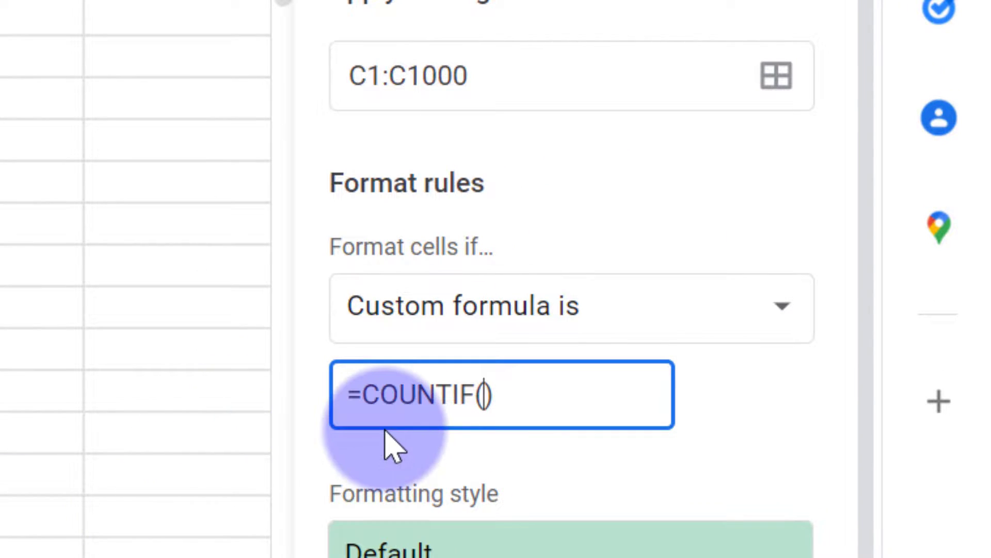
pyautogui.write('C')
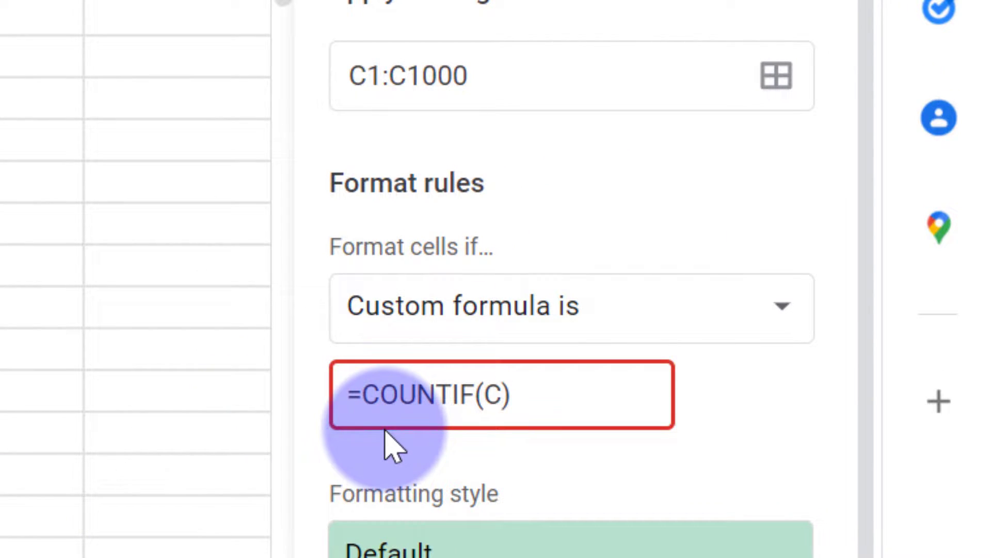
pyautogui.write(':C')
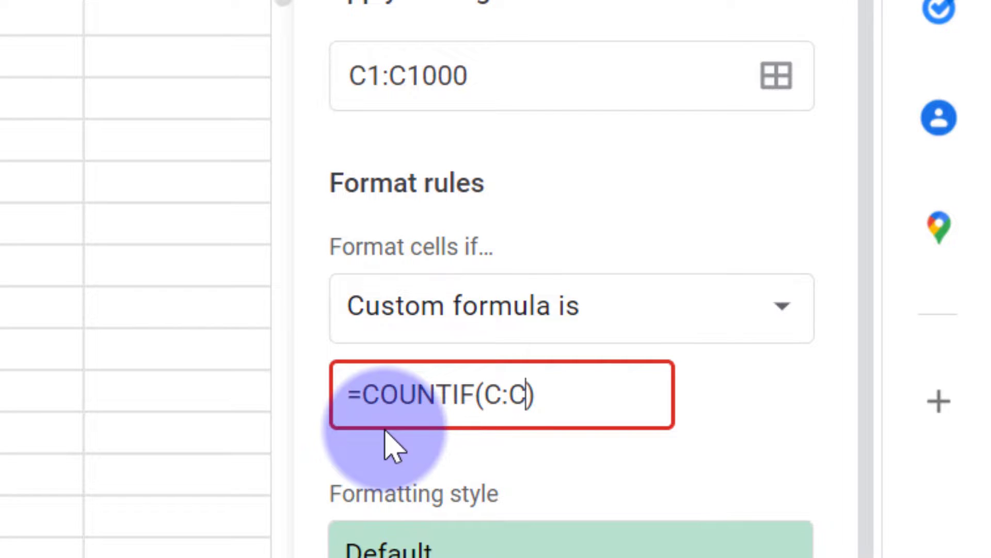
pyautogui.press('Left')
pyautogui.press('Right')
pyautogui.write(',C1')
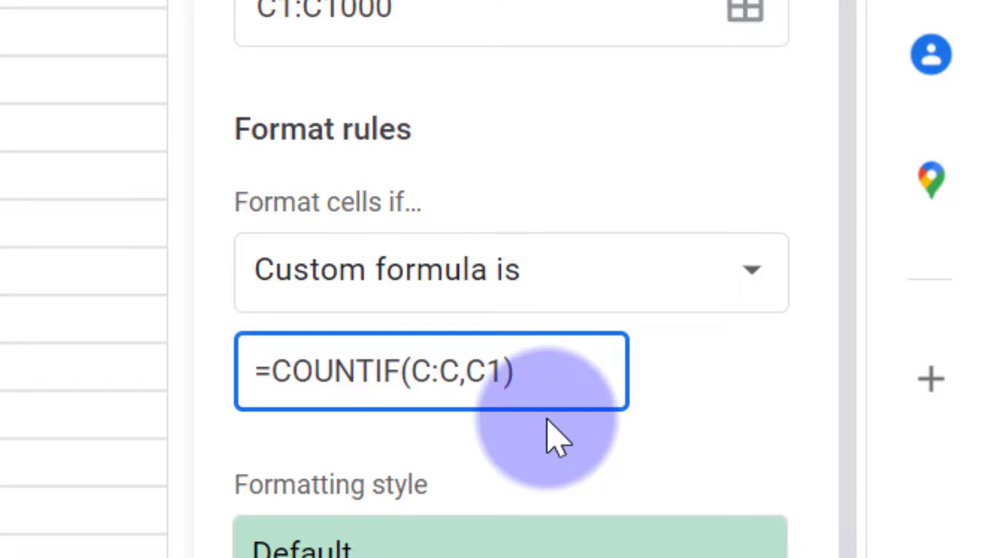
pyautogui.write('>')
pyautogui.write('1')
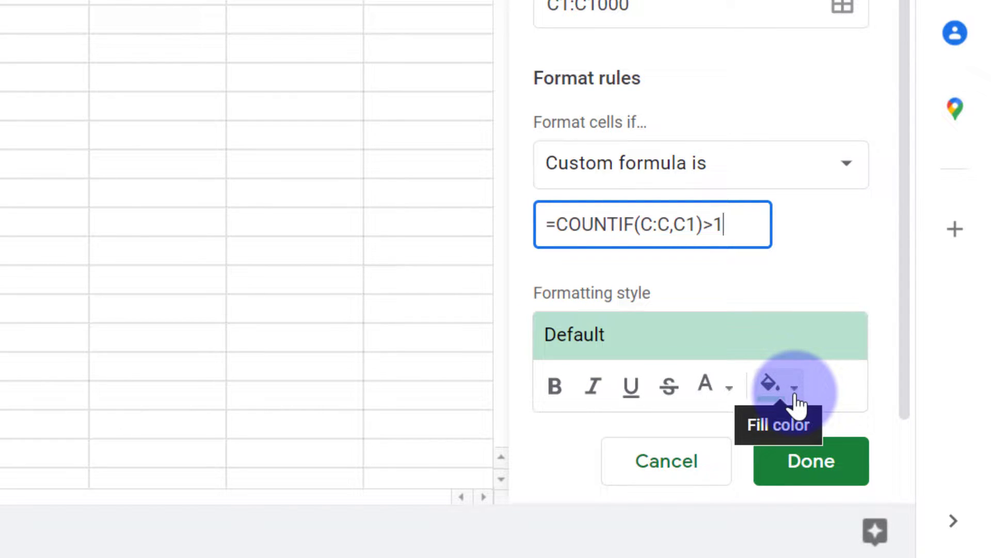
# Give the duplicate rule a magenta fill and save it with Done
pyautogui.click(795, 400)
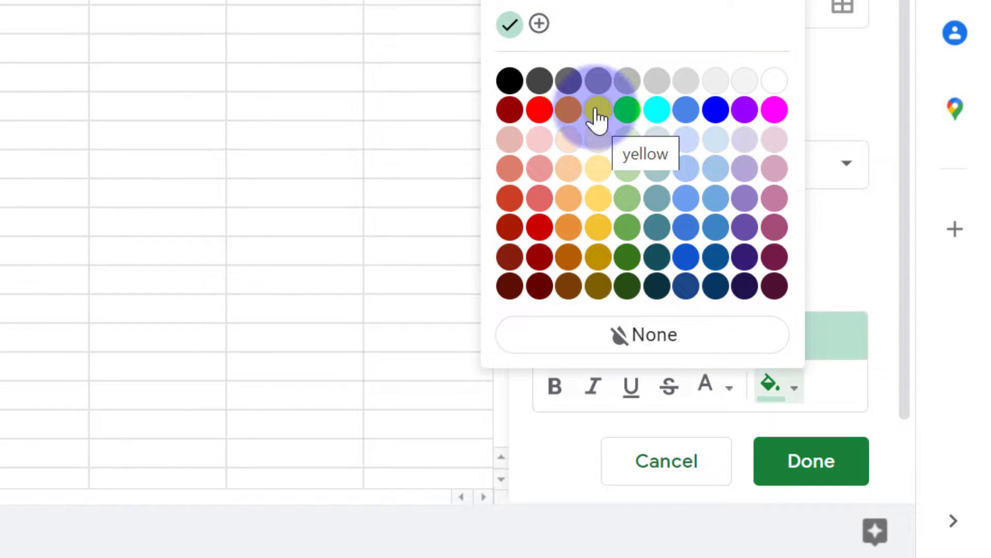
pyautogui.click(775, 112)
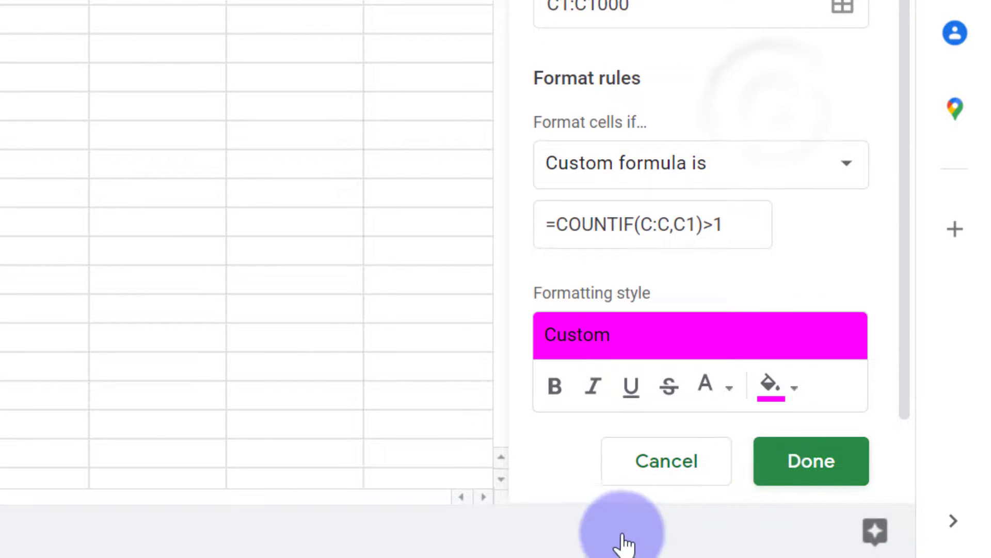
pyautogui.click(810, 480)
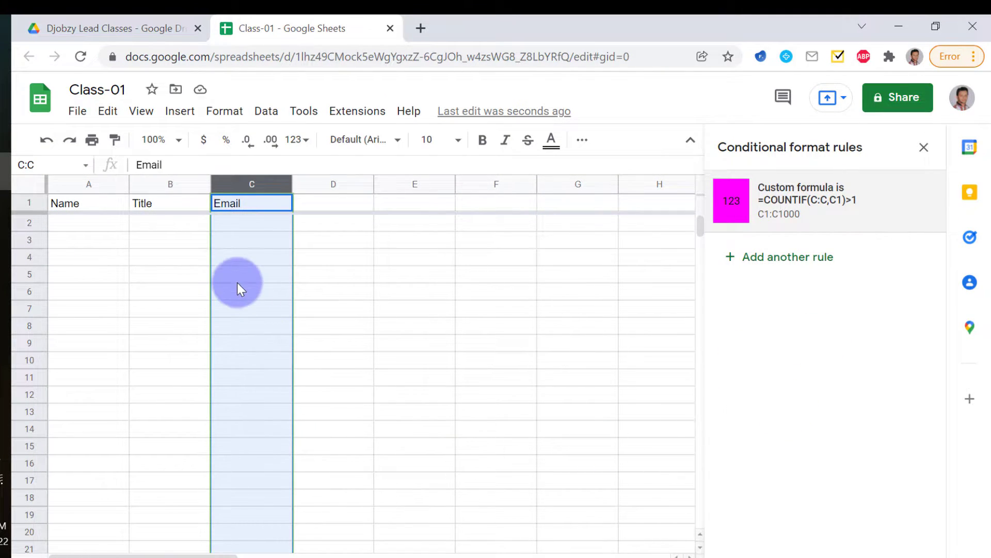
# Enter the test value A in both C2 and C3 so they highlight magenta
pyautogui.click(245, 243)
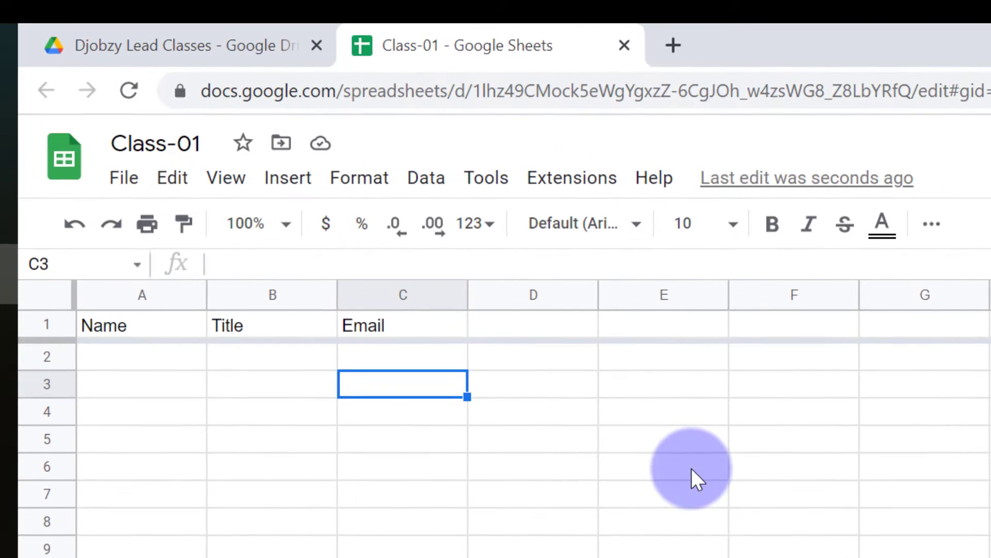
pyautogui.click(538, 330)
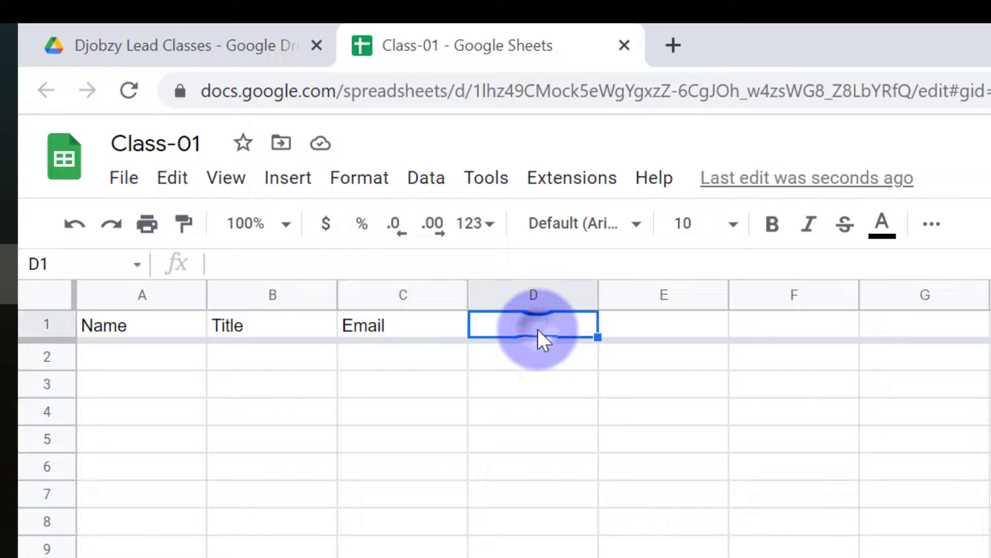
pyautogui.click(387, 356)
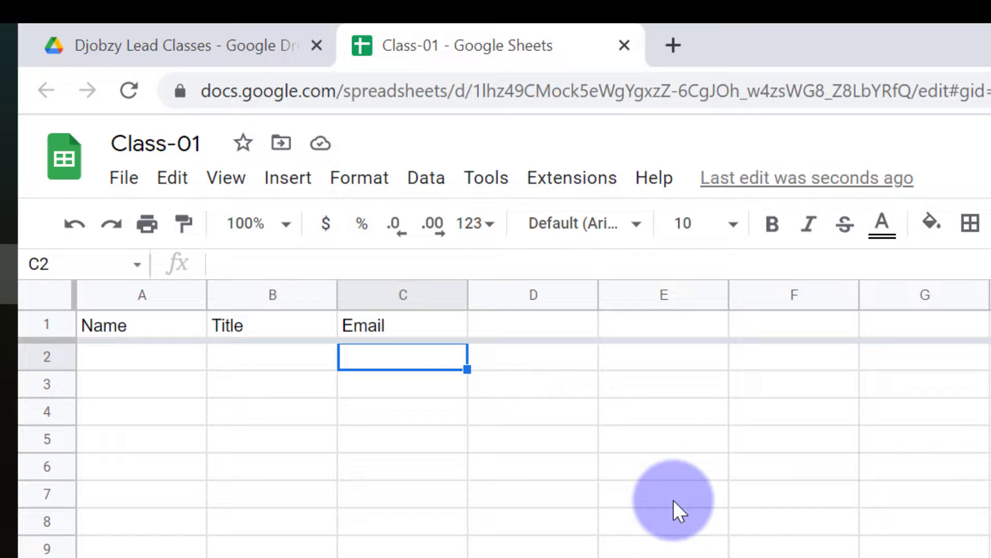
pyautogui.write('A')
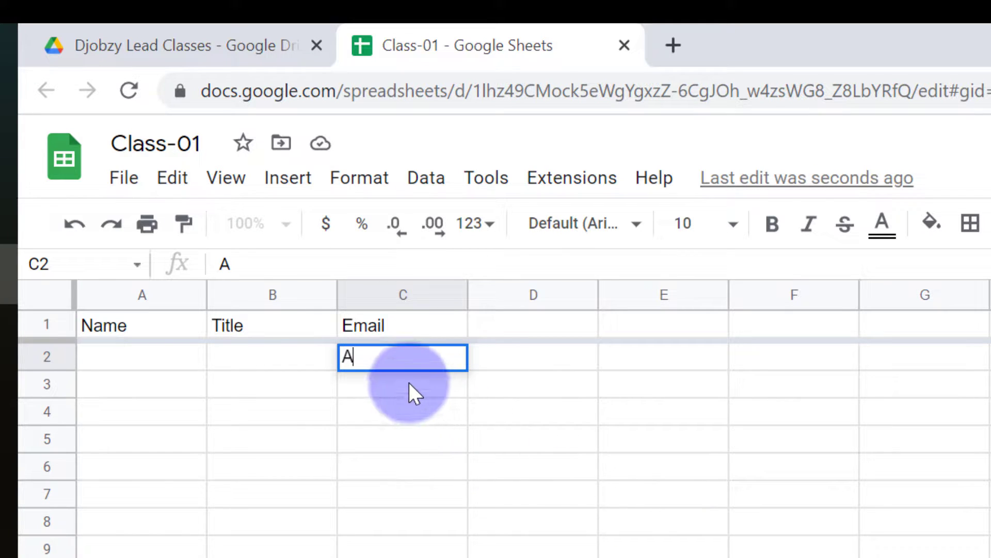
pyautogui.press('Return')
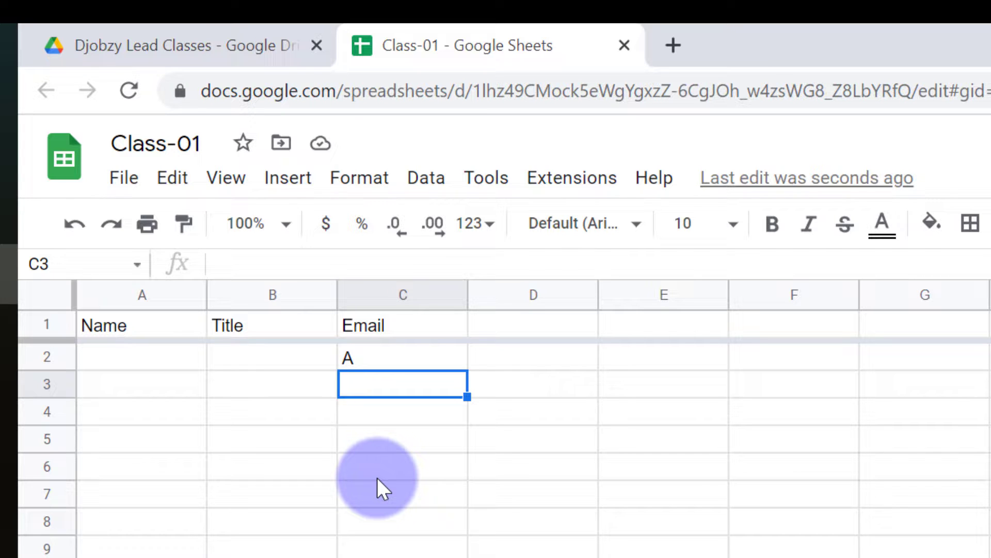
pyautogui.write('A')
pyautogui.click(395, 476)
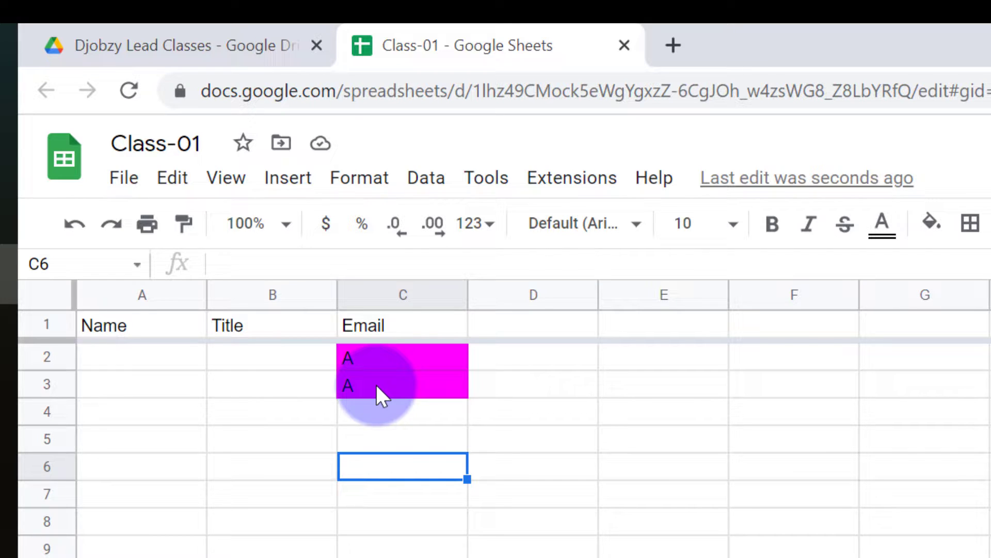
# Undo the duplicate test entries, leaving the Email column empty
pyautogui.click(376, 384)
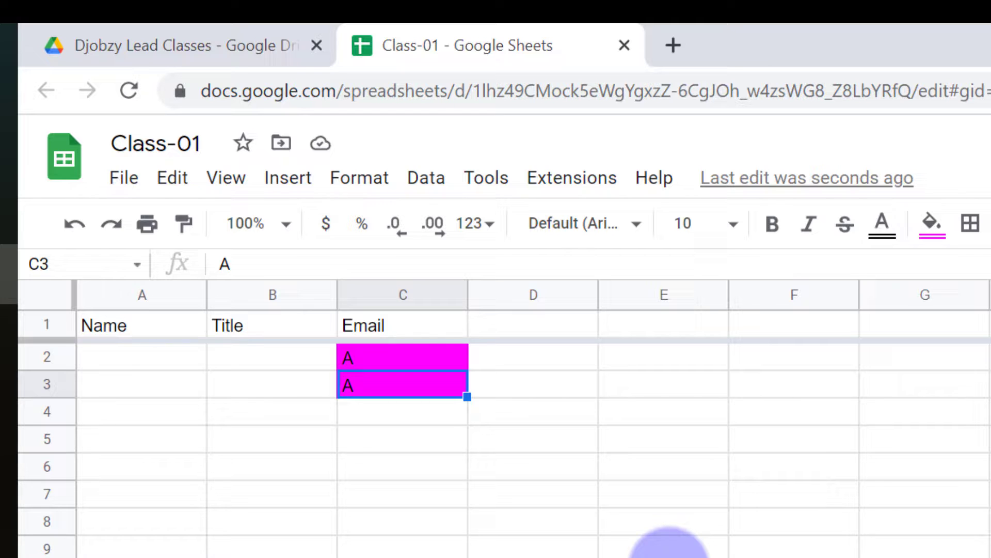
pyautogui.hotkey('ctrl', 'z')
pyautogui.hotkey('ctrl', 'z')
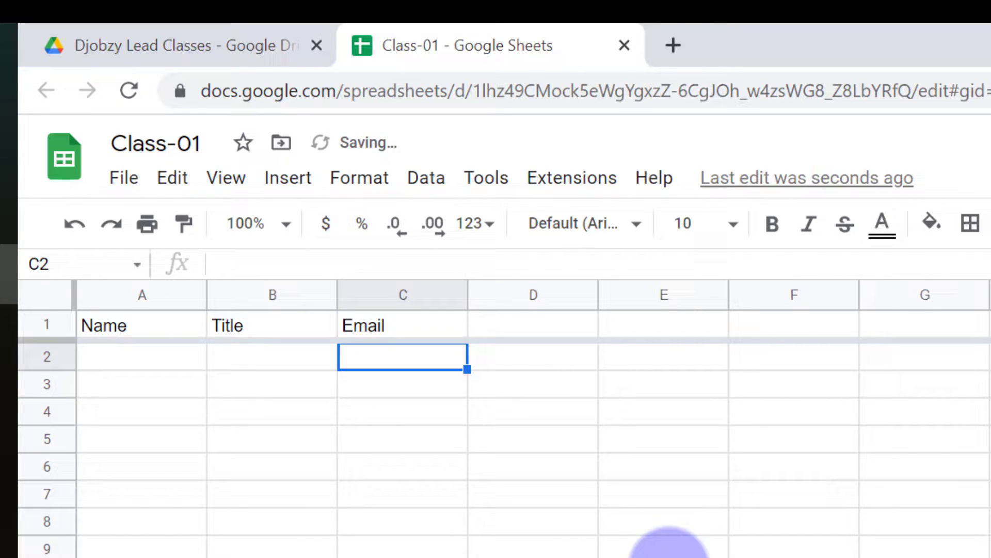
pyautogui.press('Right')
pyautogui.press('Left')
pyautogui.press('Left')
pyautogui.press('Left')
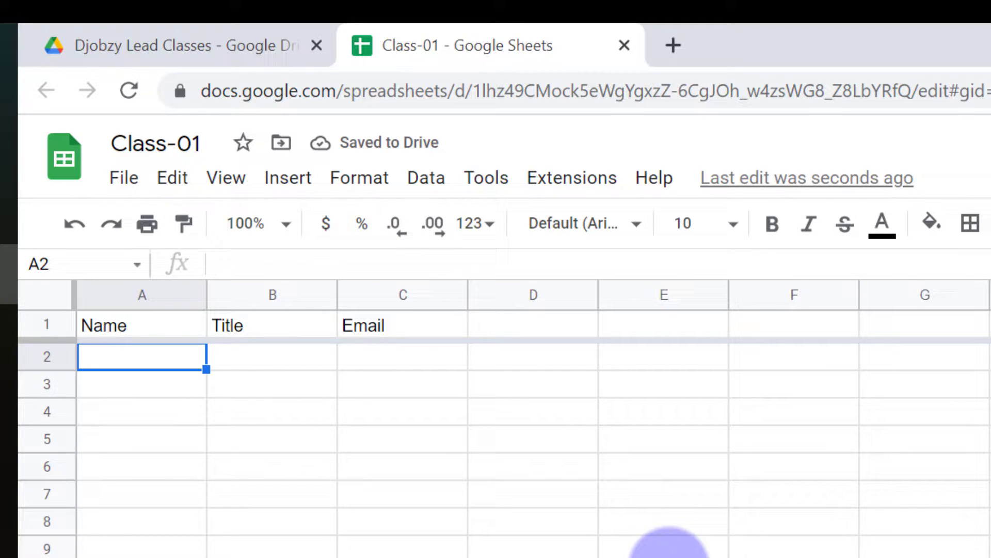
# Move along row 2 to cell C2, then switch to the PDF directory in Foxit Reader
pyautogui.press('Right')
pyautogui.press('Right')
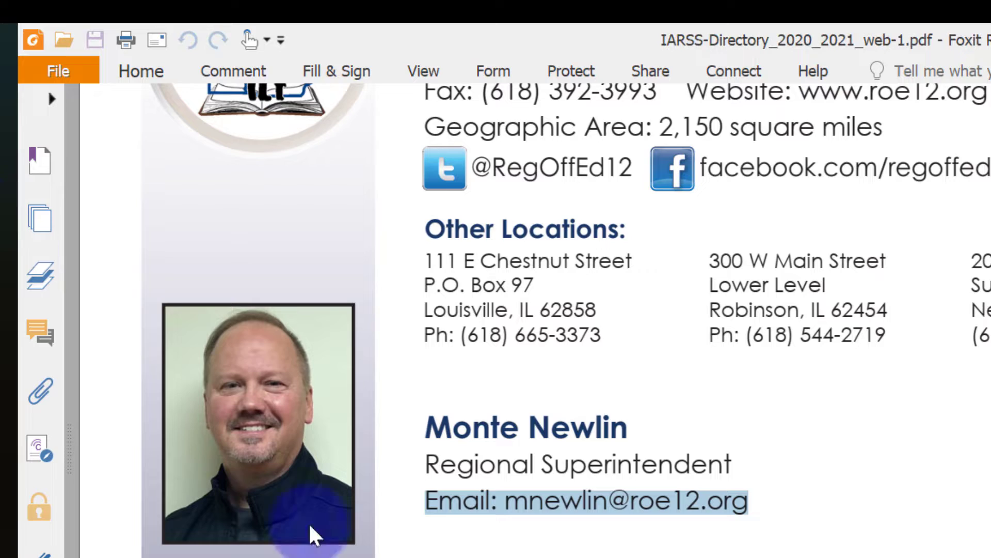
pyautogui.hotkey('alt', 'Tab')
# Copy the superintendent's name, title and email lines from page 17 and return to Sheets
pyautogui.click(726, 545)
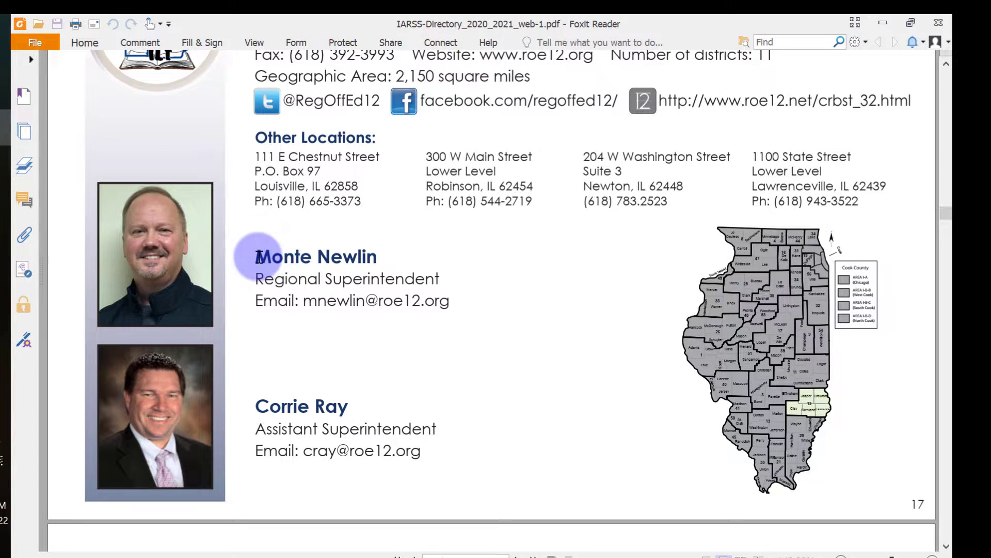
pyautogui.moveTo(259, 257); pyautogui.dragTo(449, 308)
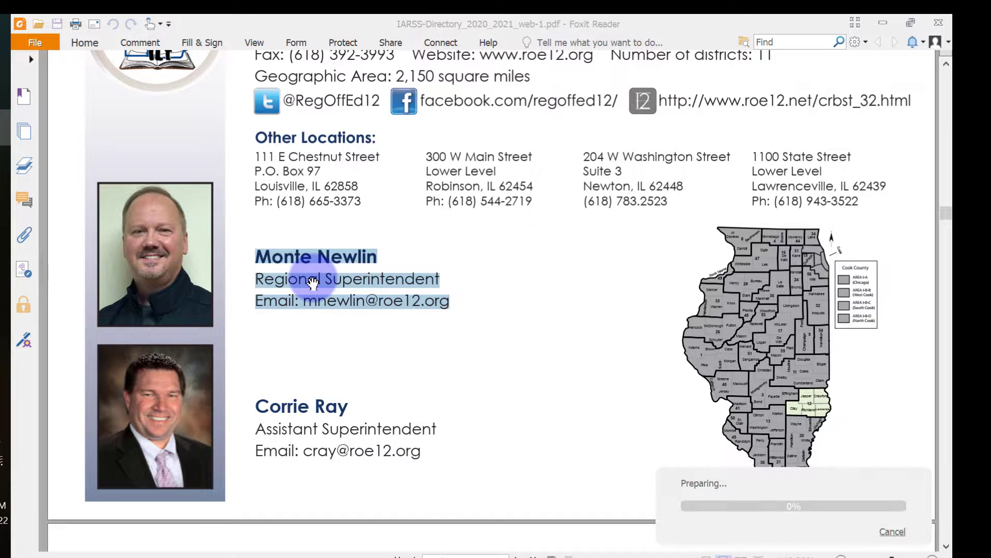
pyautogui.rightClick(313, 279)
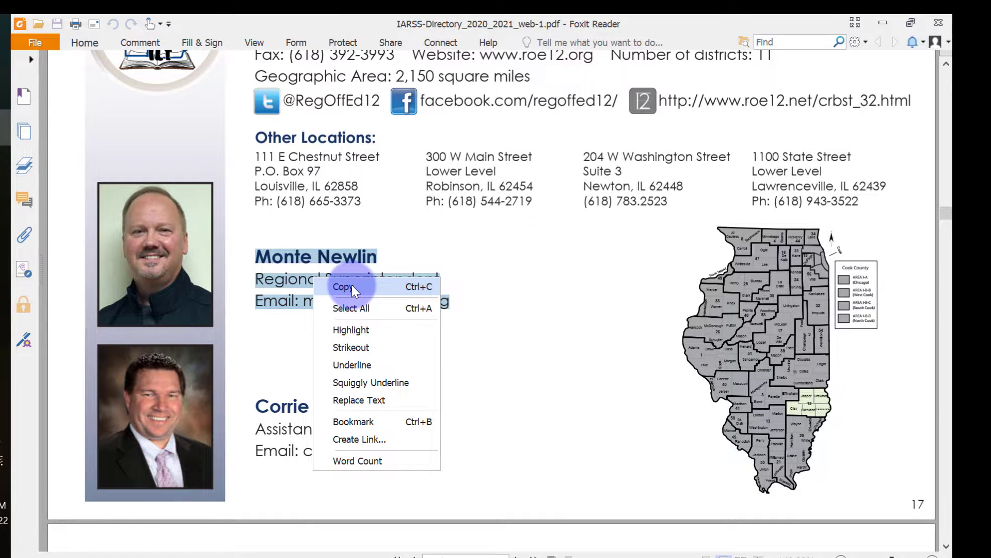
pyautogui.click(352, 286)
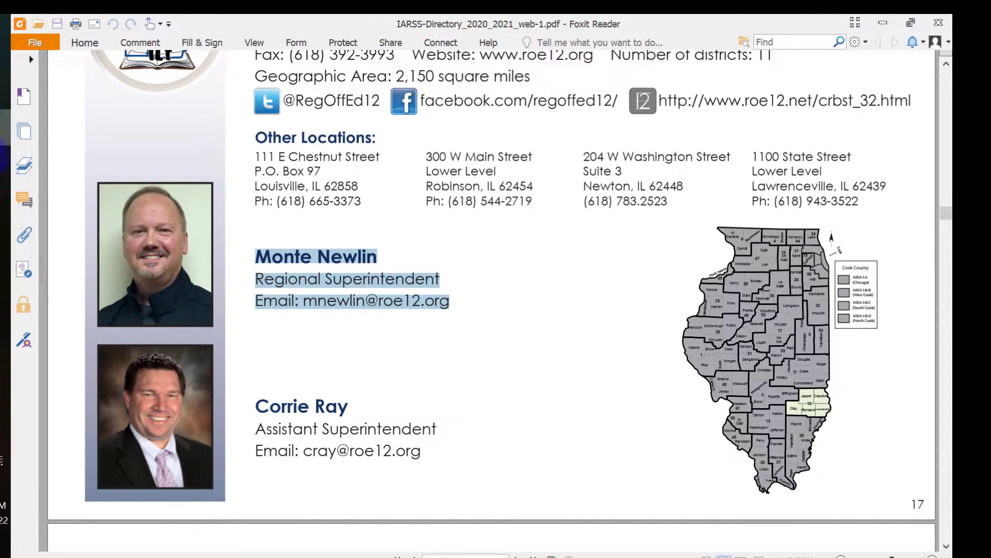
pyautogui.click(98, 170)
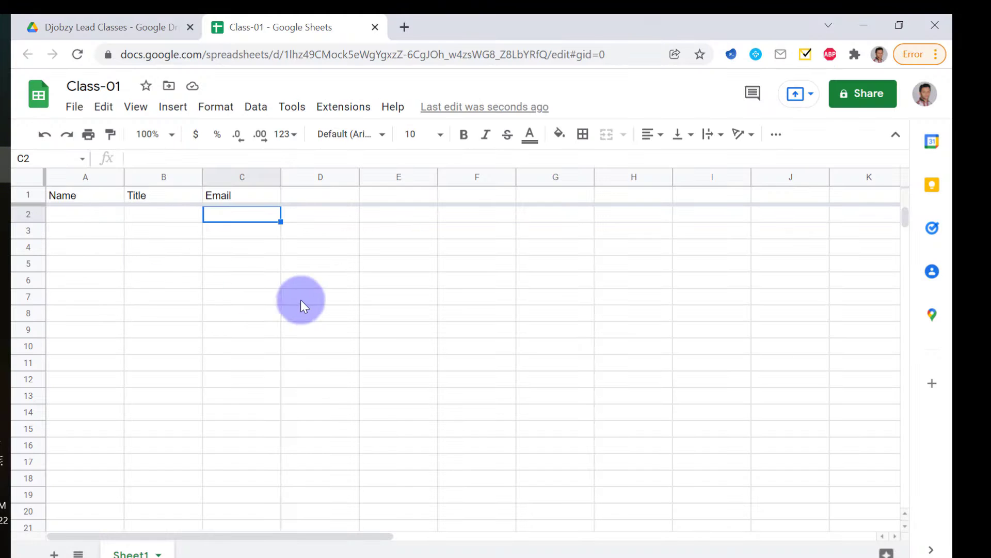
# Paste the copied contact lines into the sheet, where they land in D3:D5
pyautogui.click(67, 213)
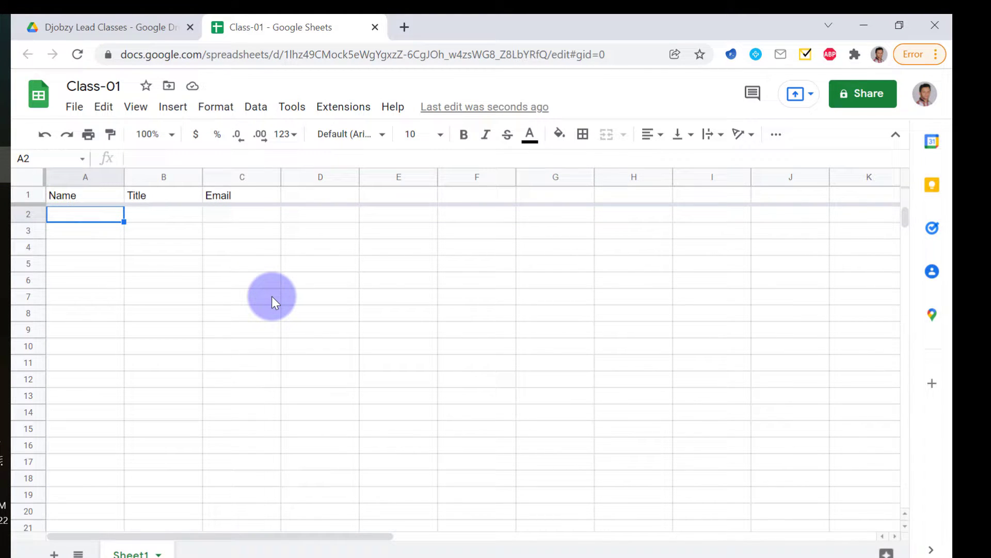
pyautogui.hotkey('ctrl', 'v')
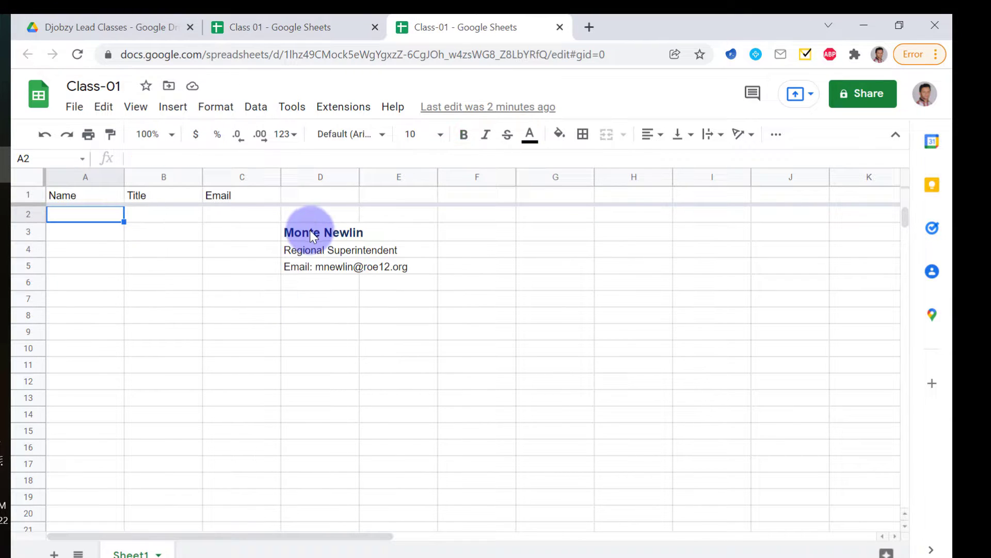
pyautogui.click(309, 230)
pyautogui.click(326, 298)
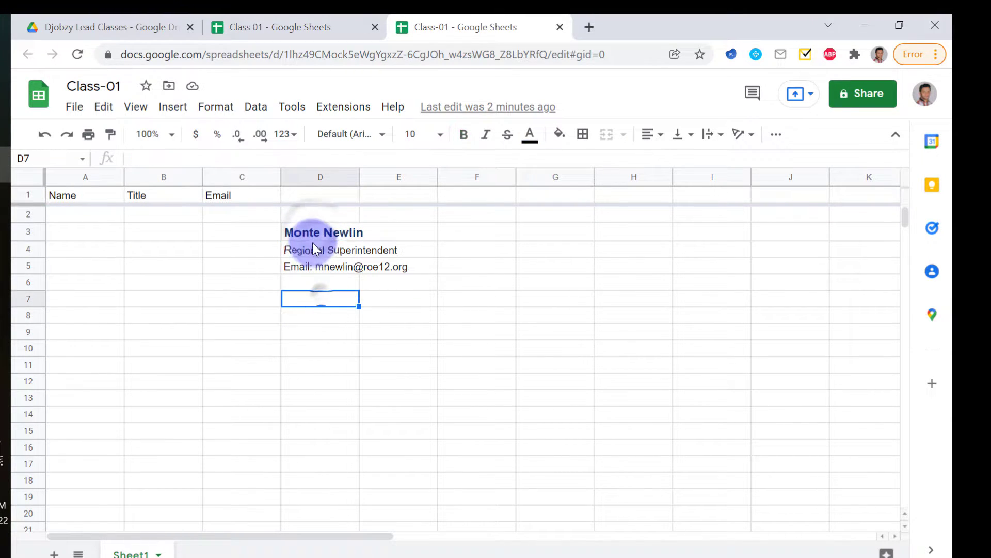
pyautogui.click(312, 236)
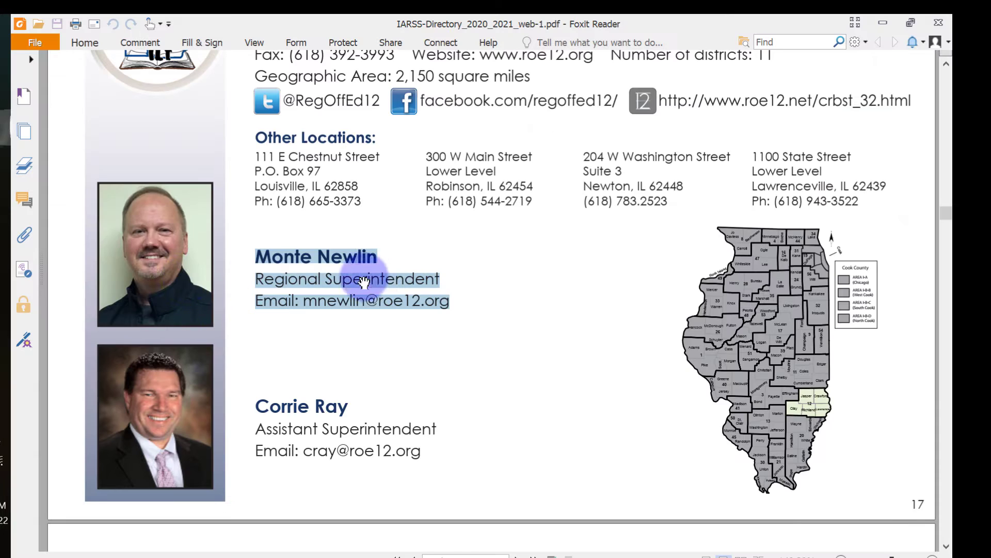
# Copy the selected contact lines again and minimize Foxit Reader
pyautogui.rightClick(310, 280)
pyautogui.click(339, 283)
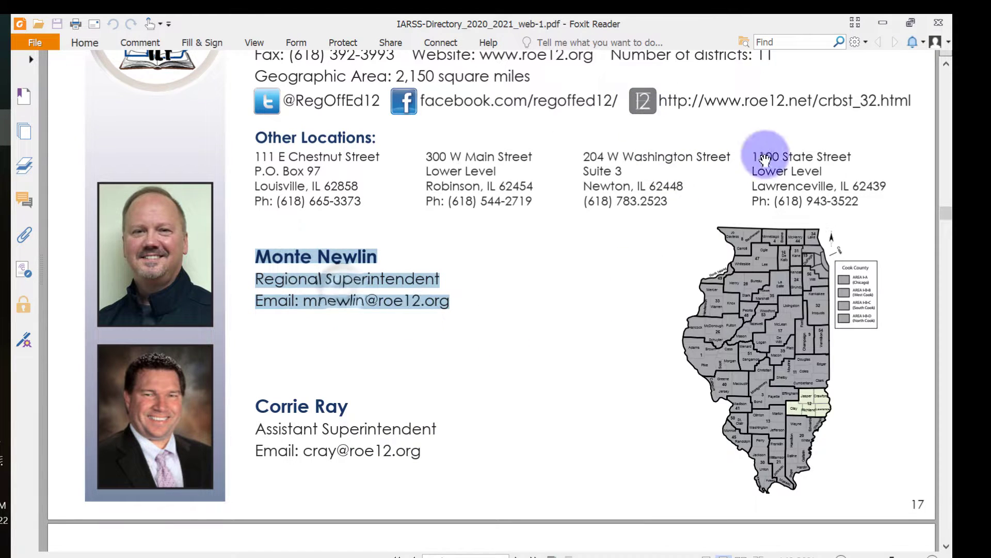
pyautogui.click(883, 25)
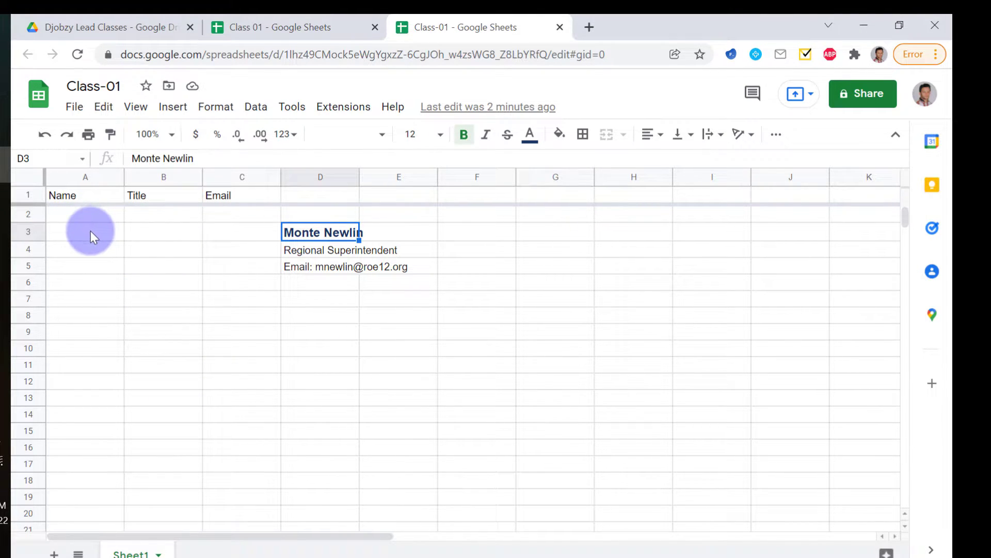
# Paste the superintendent's name, title and email into cell B2 as one three-line entry
pyautogui.click(78, 218)
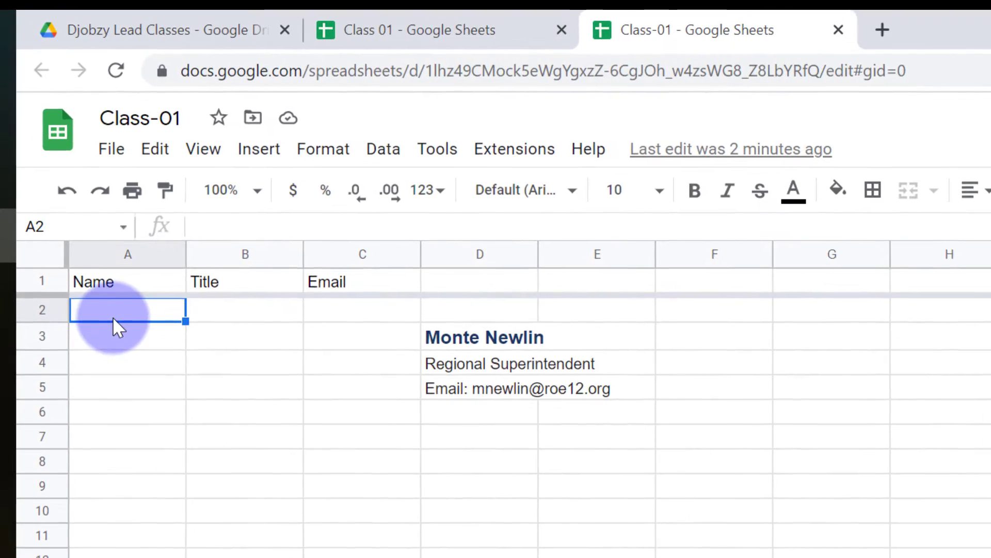
pyautogui.click(217, 308)
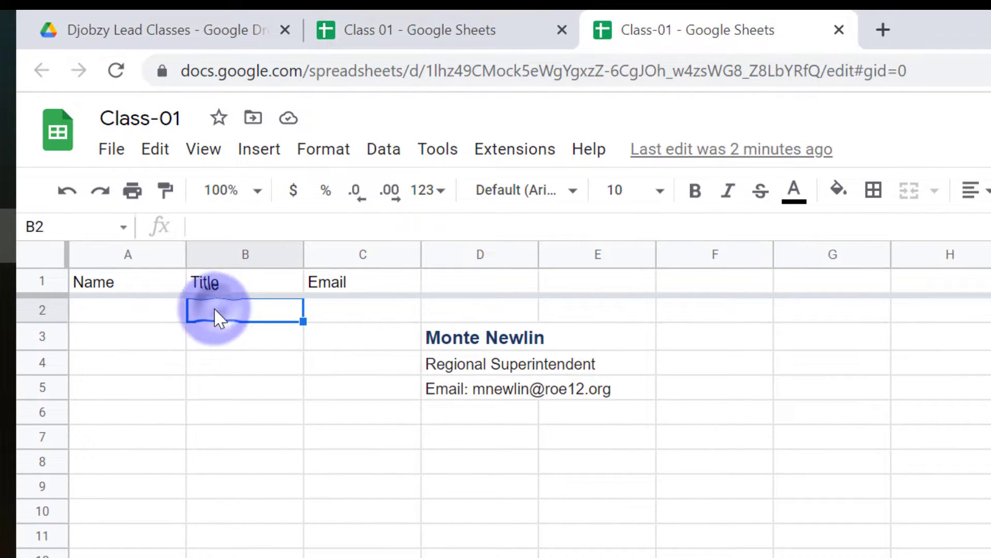
pyautogui.doubleClick(203, 309)
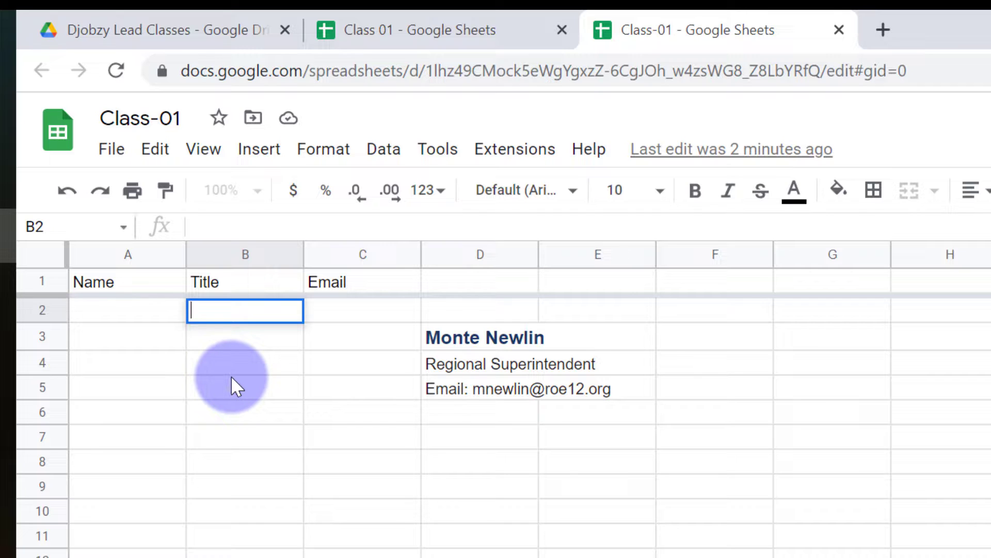
pyautogui.hotkey('ctrl', 'v')
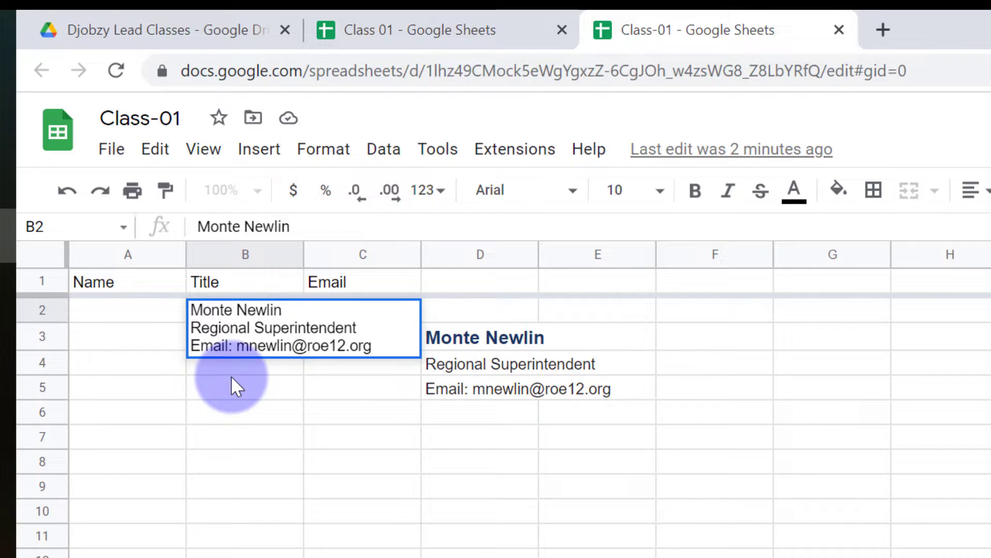
pyautogui.press('Return')
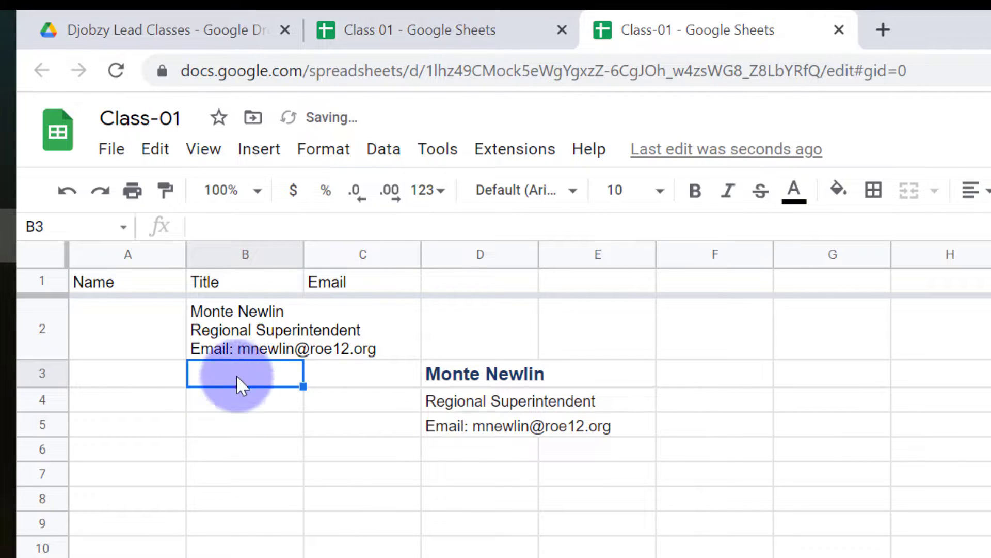
pyautogui.click(248, 334)
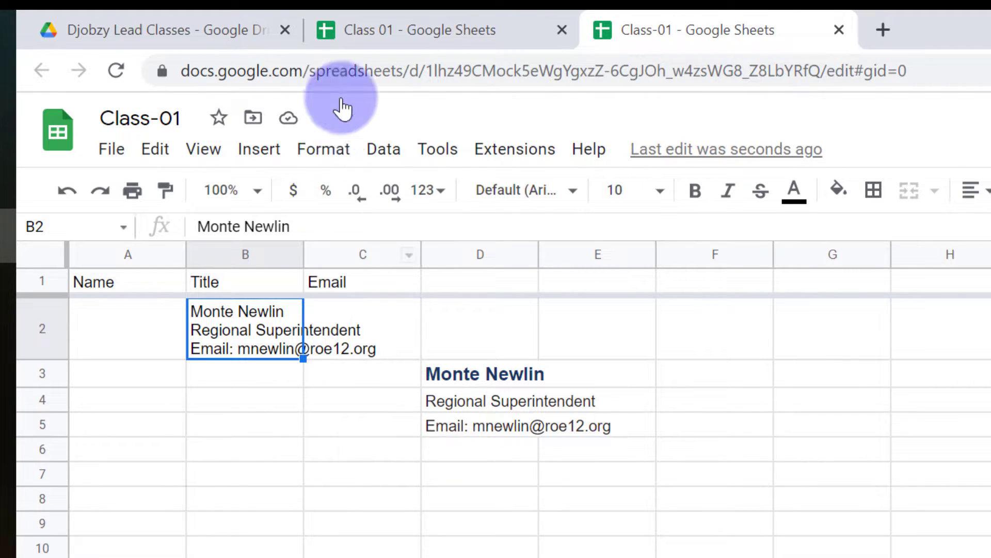
# Try Overflow and then Wrap text wrapping on cell B2
pyautogui.click(325, 155)
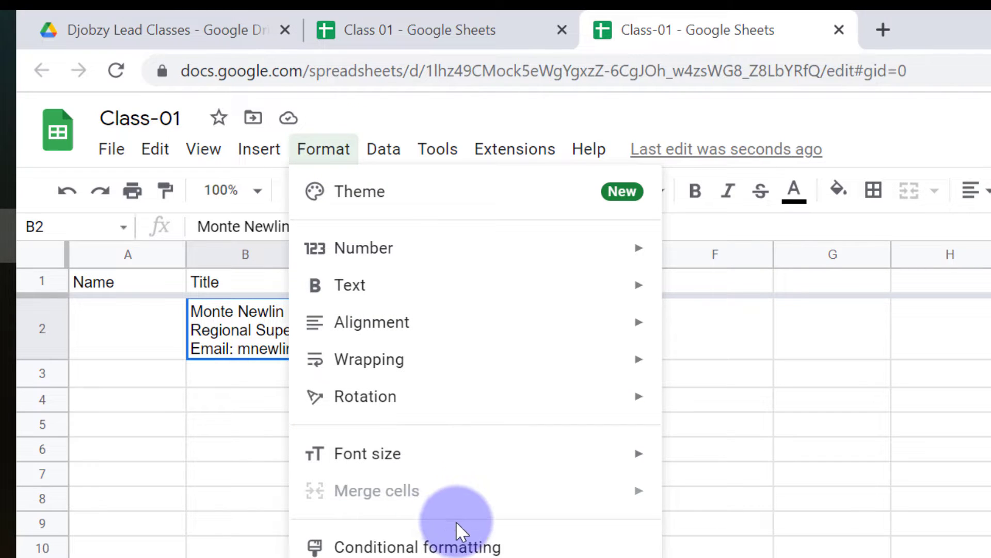
pyautogui.moveTo(438, 370)
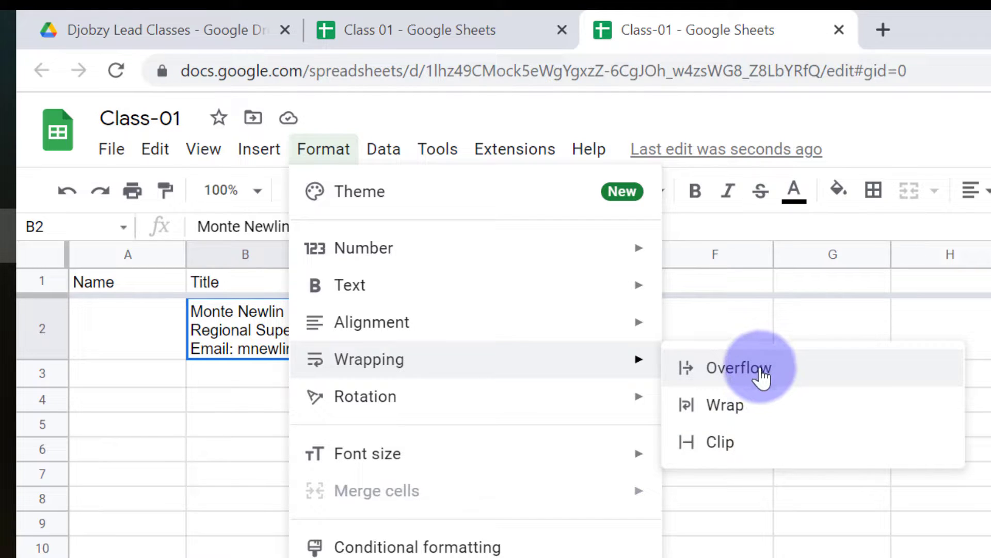
pyautogui.click(759, 369)
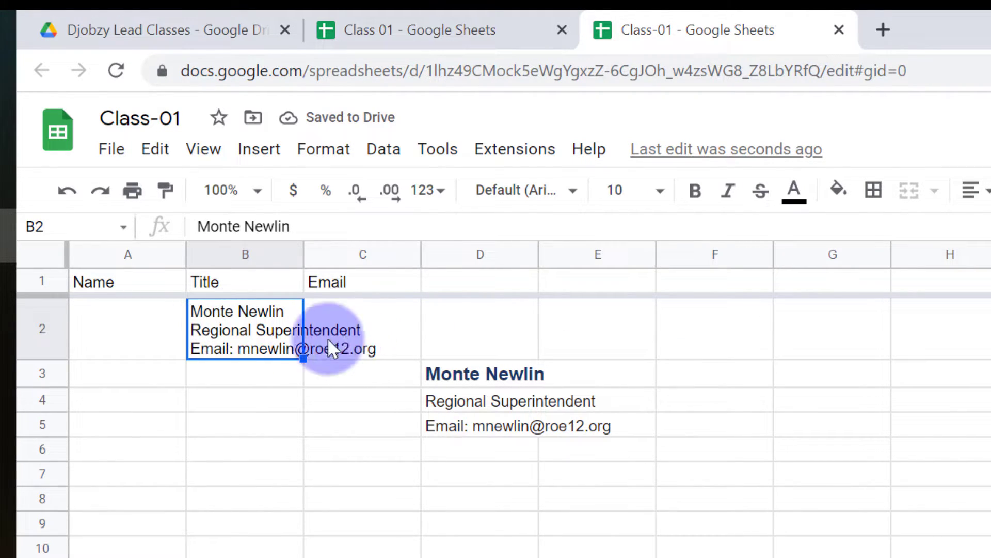
pyautogui.rightClick(249, 320)
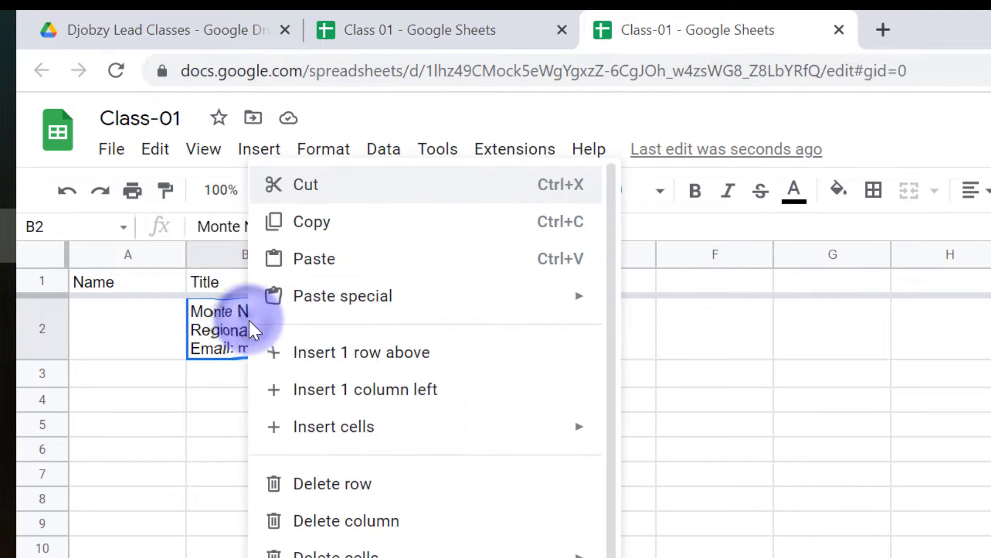
pyautogui.moveTo(439, 444)
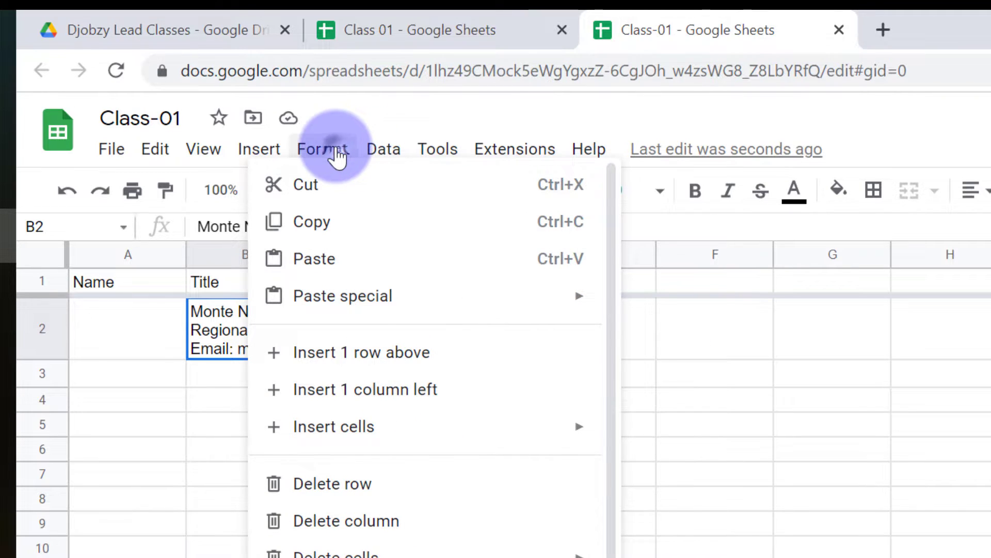
pyautogui.click(336, 155)
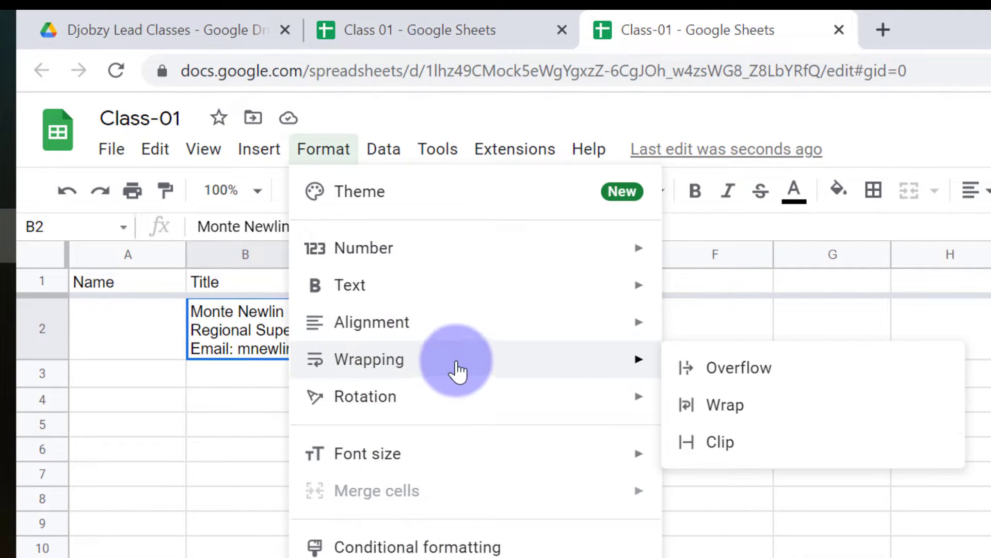
pyautogui.click(758, 409)
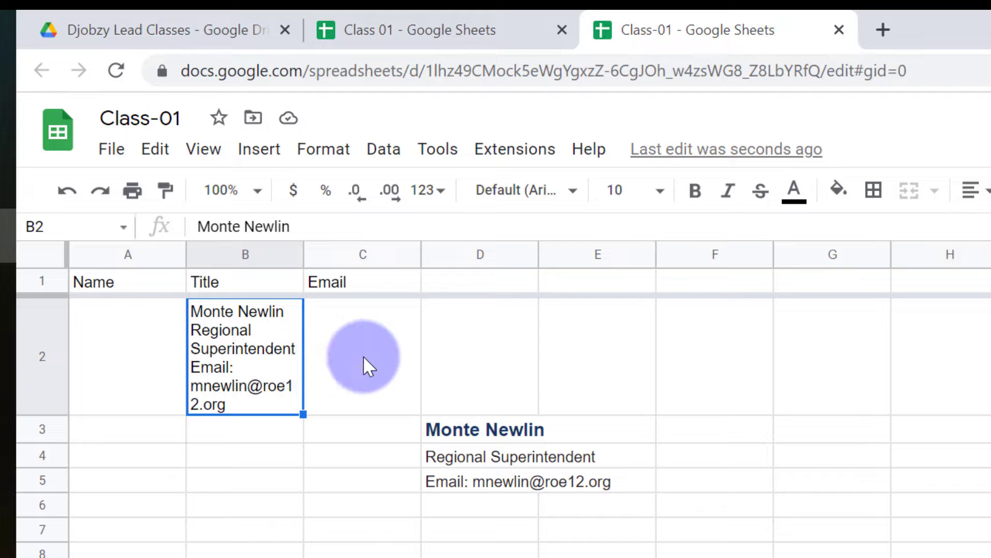
# Set cell B2's text wrapping to Clip
pyautogui.rightClick(238, 330)
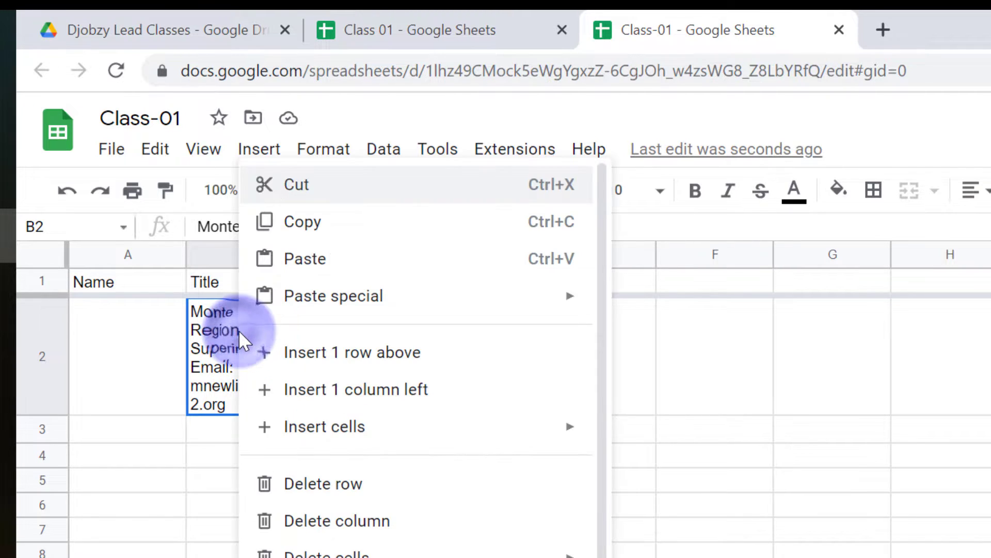
pyautogui.click(421, 107)
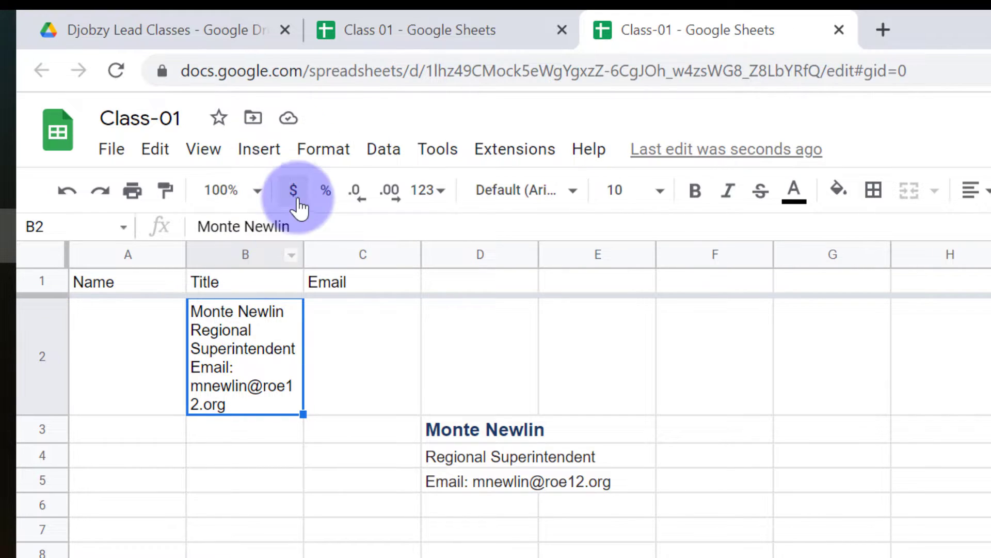
pyautogui.click(309, 158)
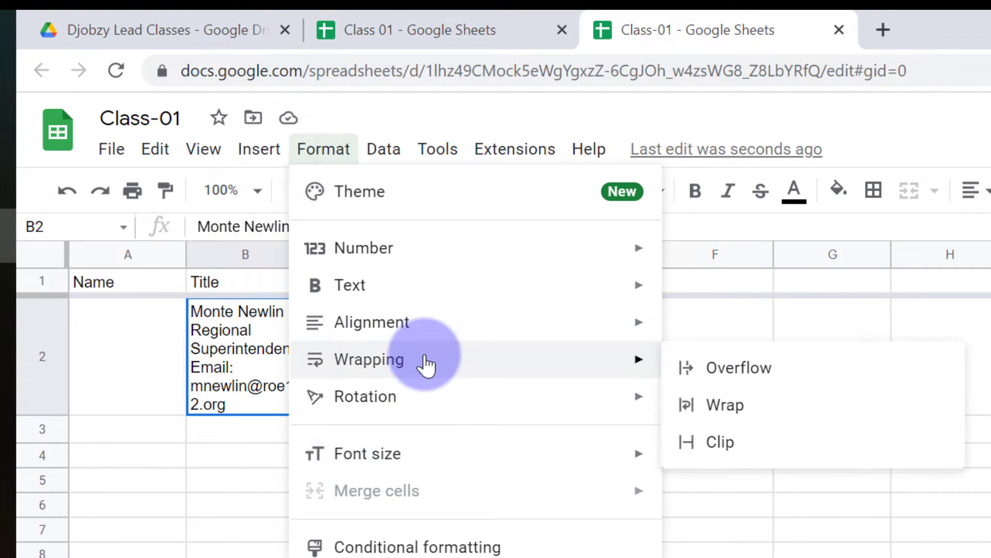
pyautogui.click(749, 447)
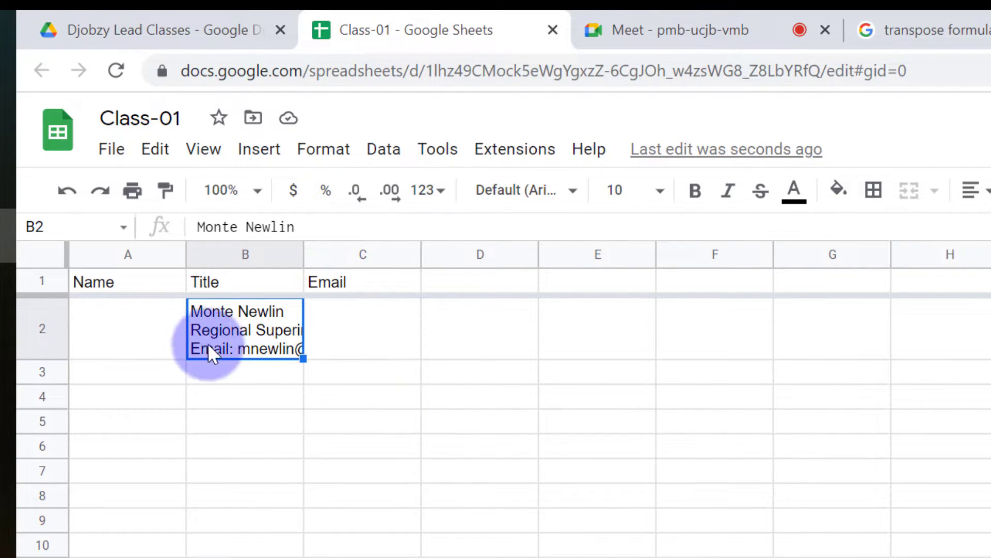
# Switch to the Google Meet call and choose to share the entire screen
pyautogui.rightClick(247, 321)
pyautogui.click(216, 331)
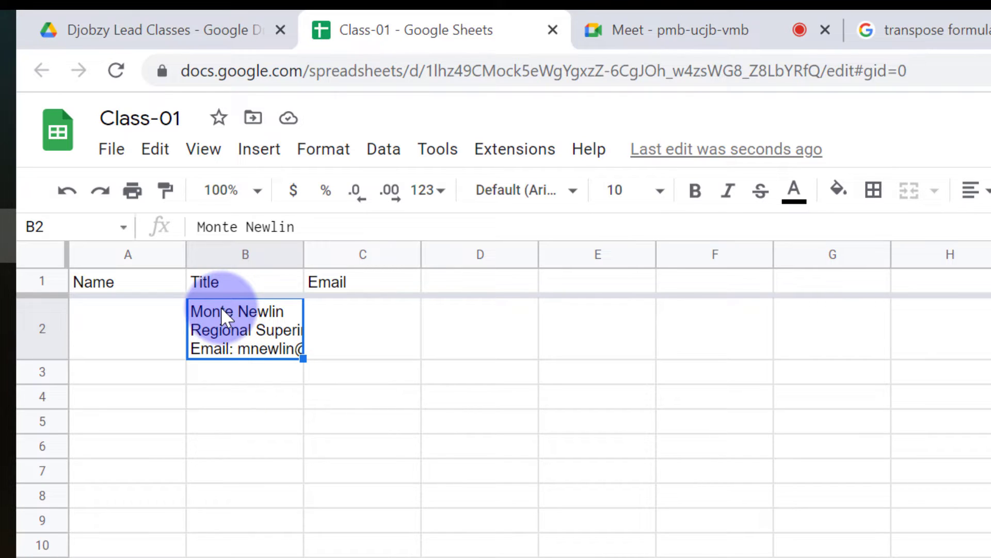
pyautogui.click(782, 21)
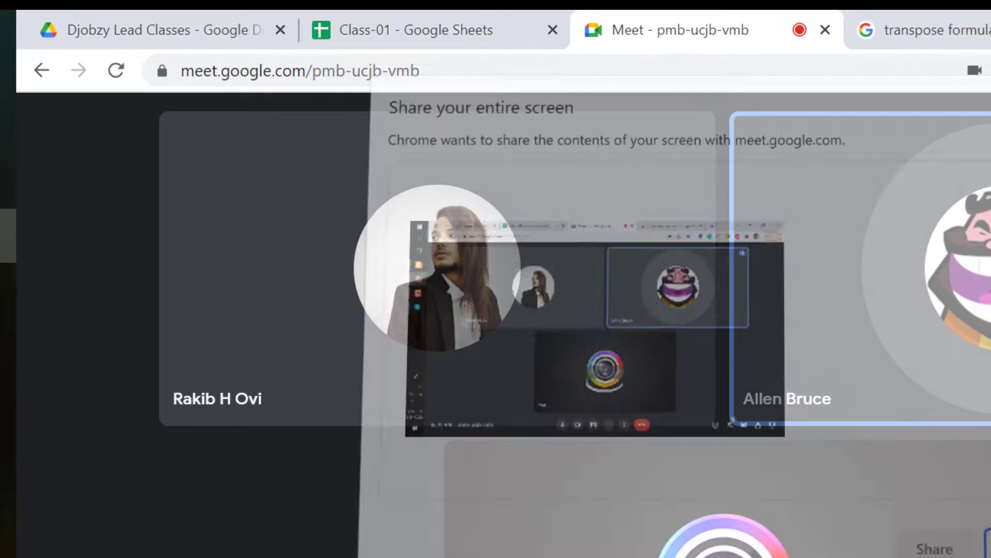
pyautogui.click(635, 364)
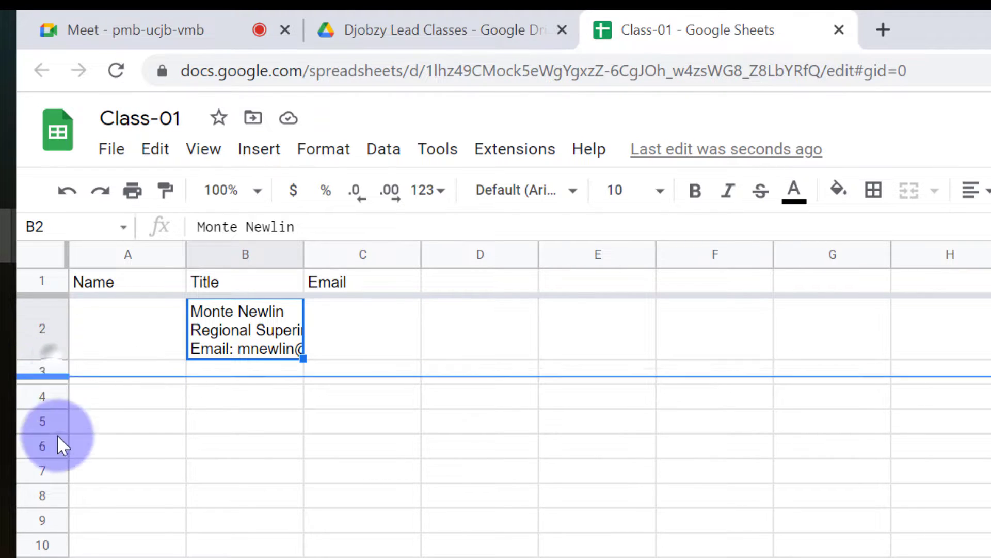
# Shrink row 2 to fit its three lines and make row 3 much taller
pyautogui.moveTo(42, 359); pyautogui.dragTo(40, 422)
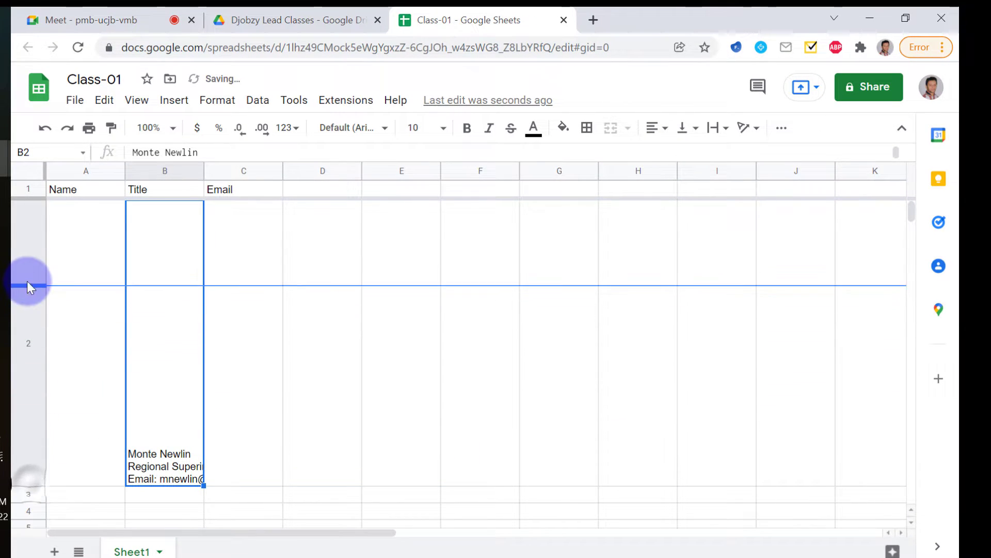
pyautogui.moveTo(27, 282); pyautogui.dragTo(27, 253)
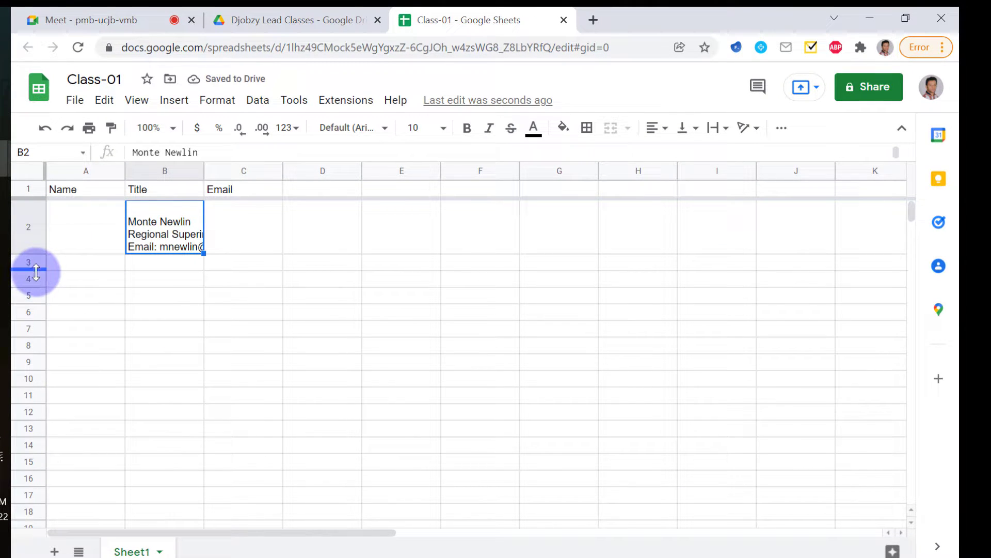
pyautogui.moveTo(33, 270); pyautogui.dragTo(42, 364)
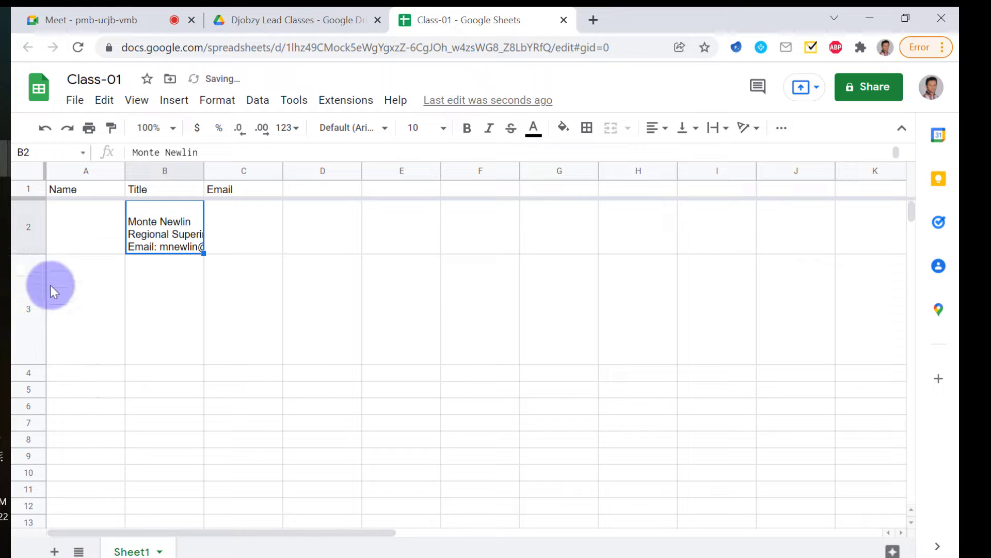
pyautogui.click(56, 311)
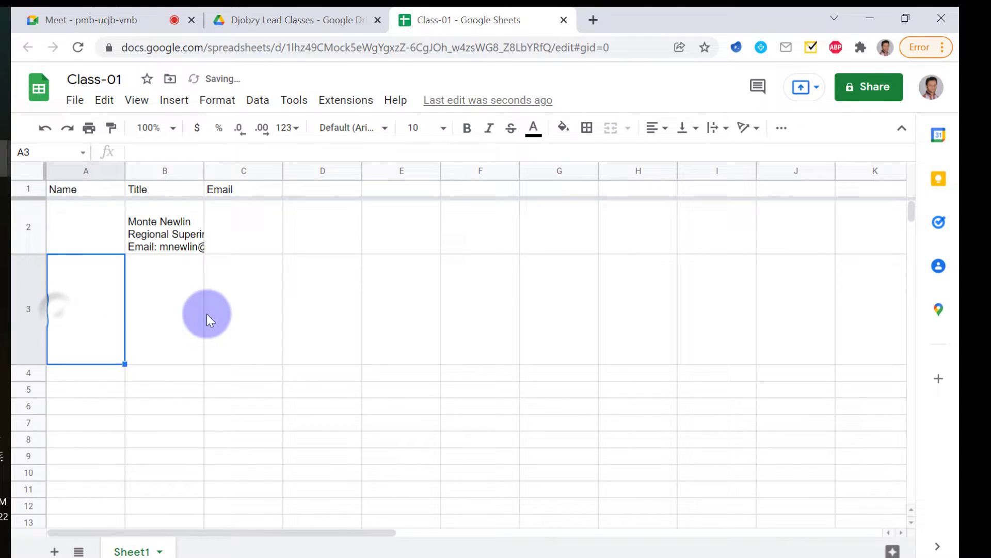
pyautogui.click(280, 309)
pyautogui.click(147, 322)
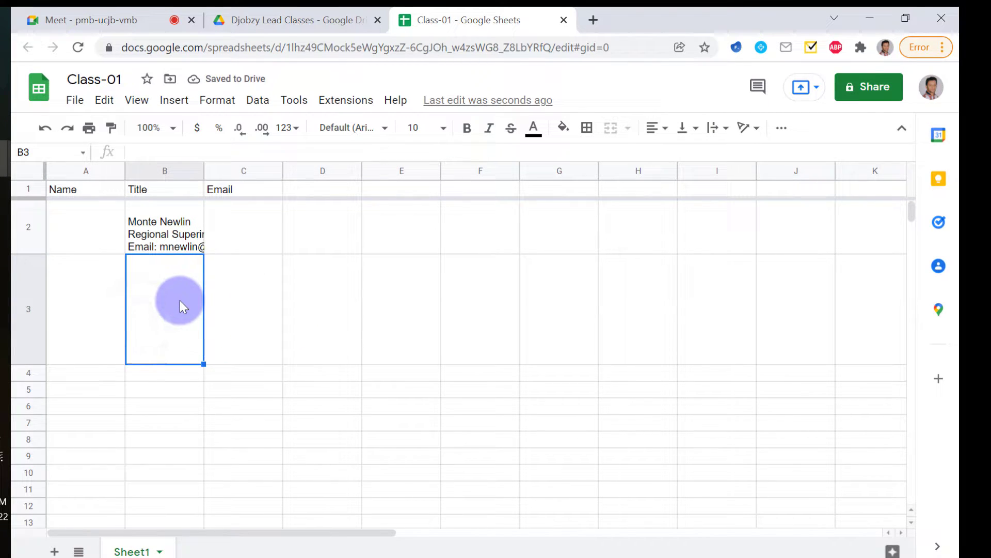
# Select rows 2 through 10 using the row headers
pyautogui.click(27, 227)
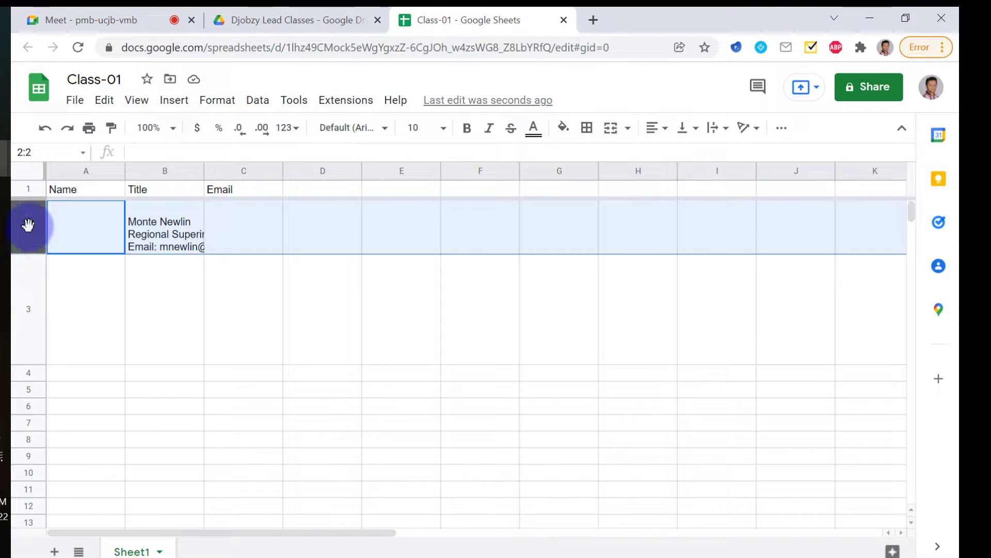
pyautogui.keyDown('shift'); pyautogui.click(32, 487); pyautogui.keyUp('shift')
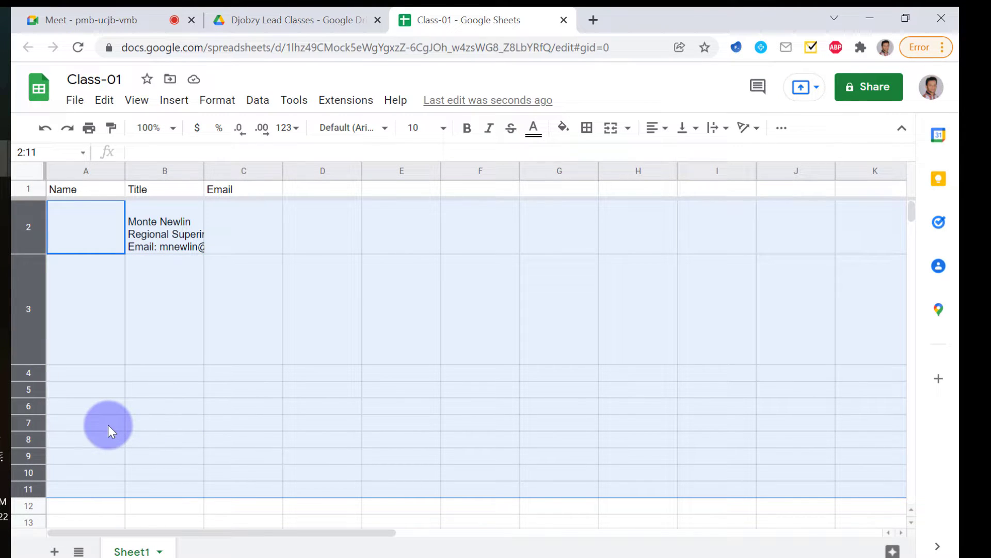
pyautogui.click(78, 323)
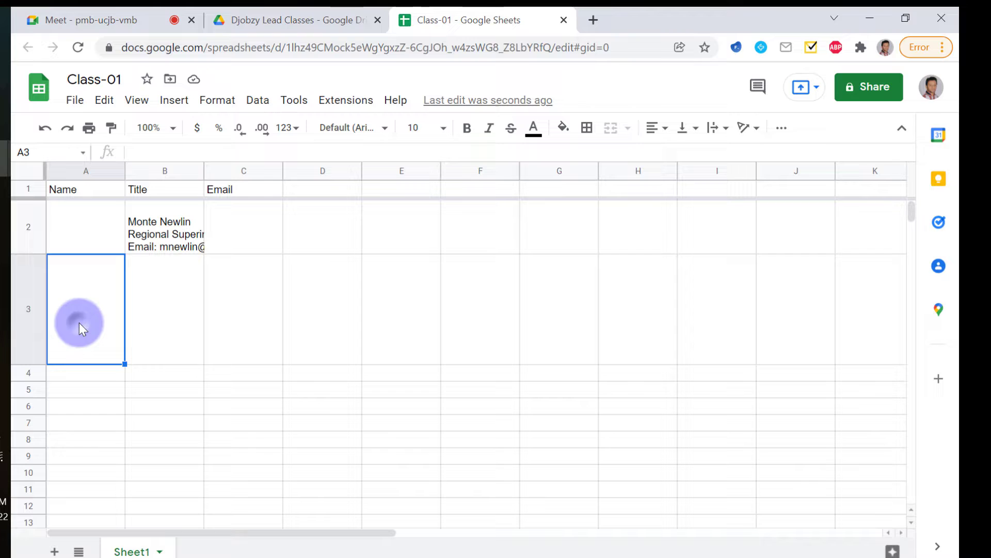
pyautogui.click(27, 227)
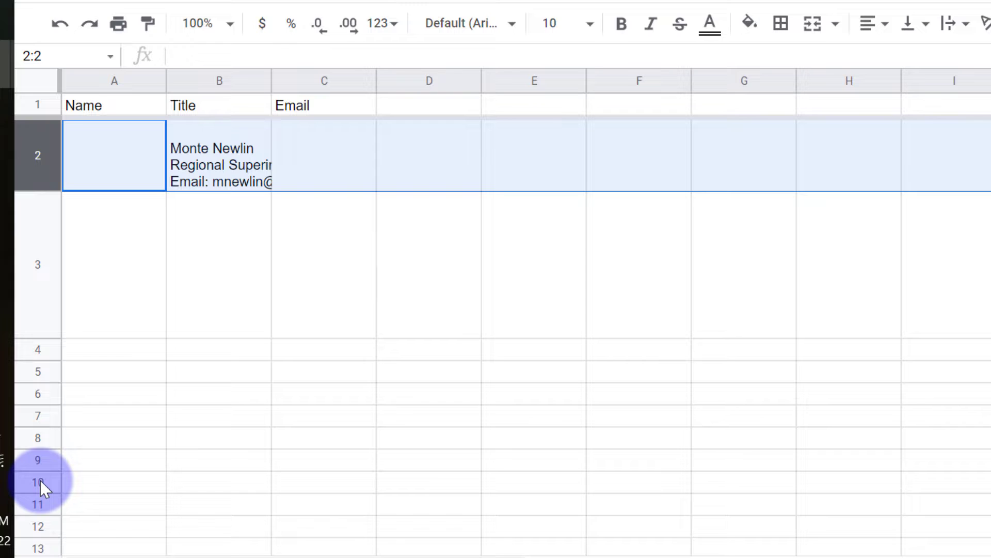
pyautogui.keyDown('shift'); pyautogui.click(39, 481); pyautogui.keyUp('shift')
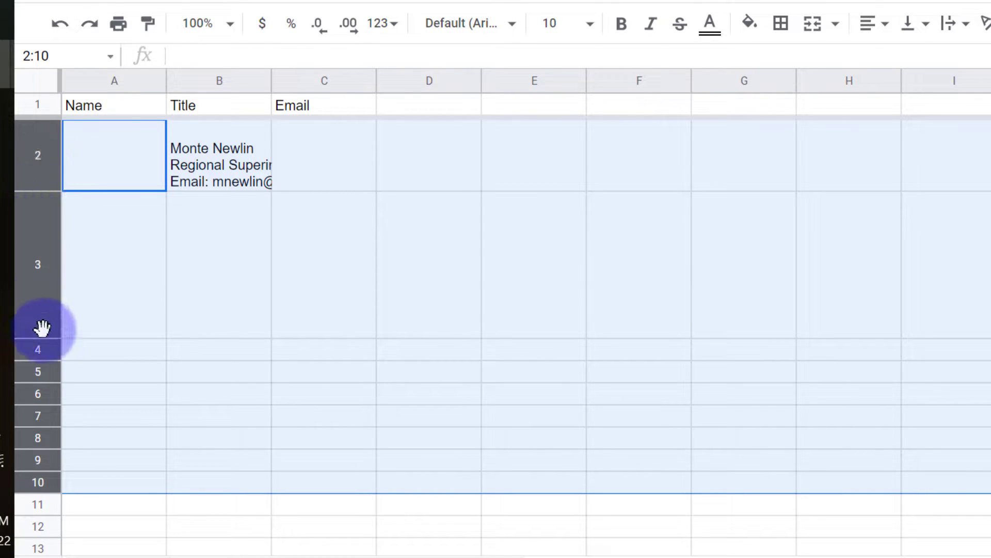
# Resize rows 2–10 with Specify row height set to 17 pixels
pyautogui.rightClick(35, 242)
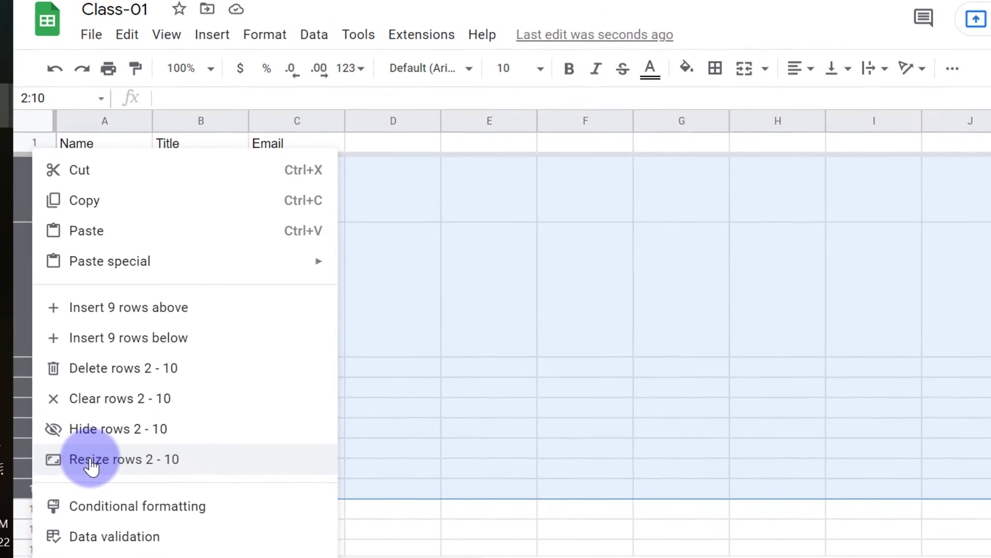
pyautogui.click(165, 392)
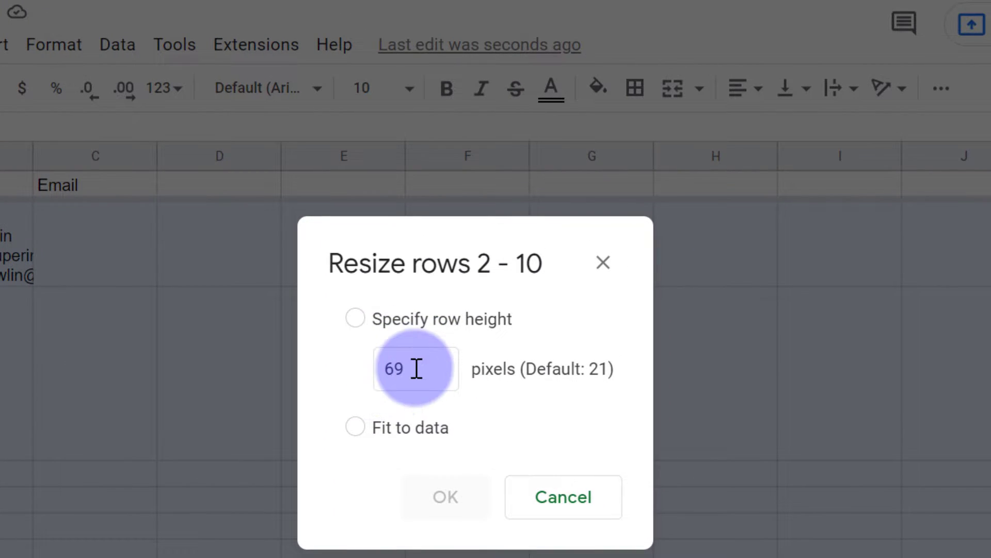
pyautogui.click(417, 369)
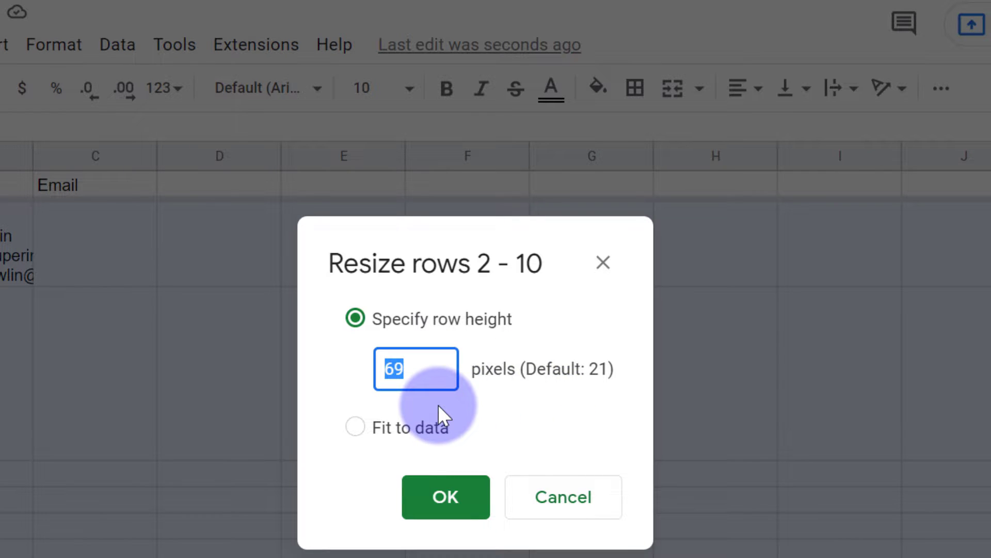
pyautogui.write('17')
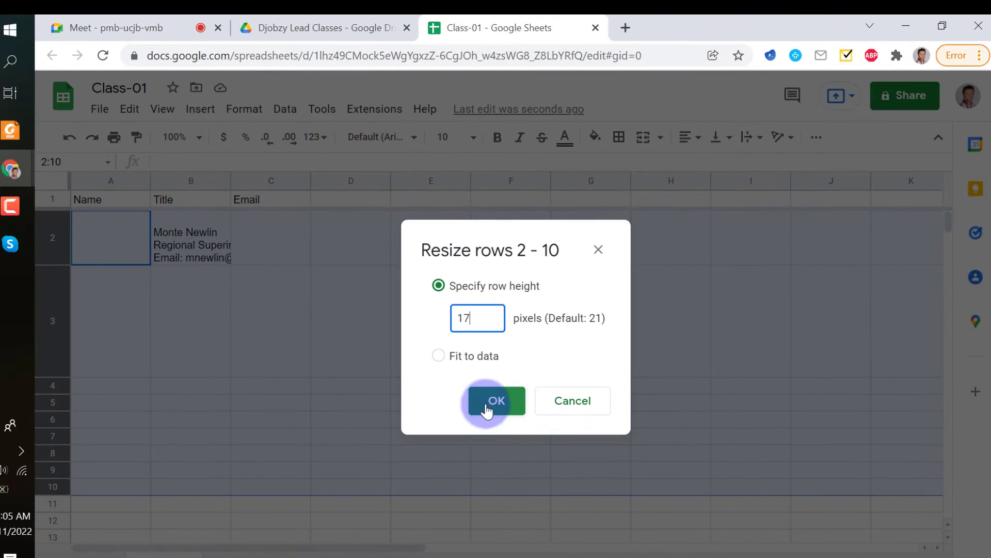
pyautogui.click(479, 435)
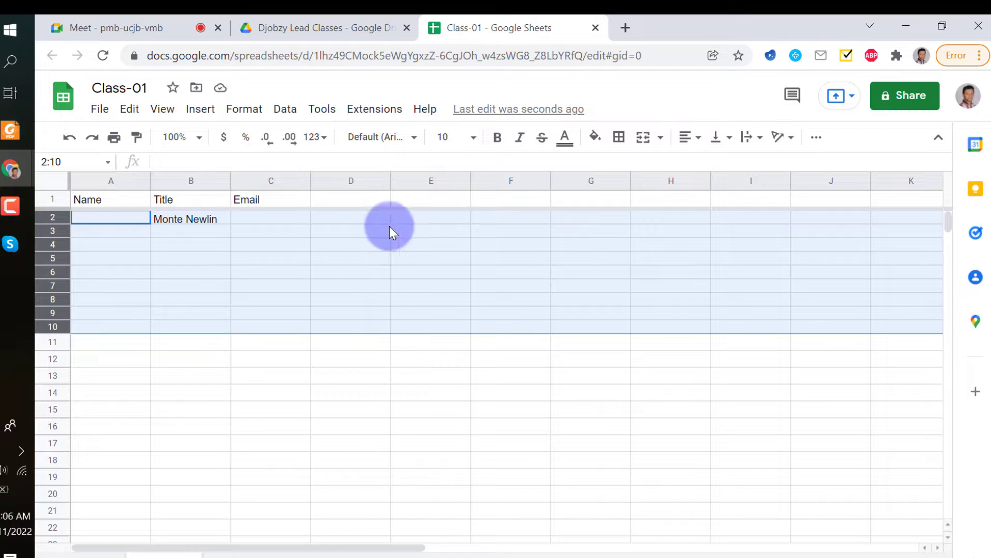
pyautogui.click(203, 219)
pyautogui.press('Delete')
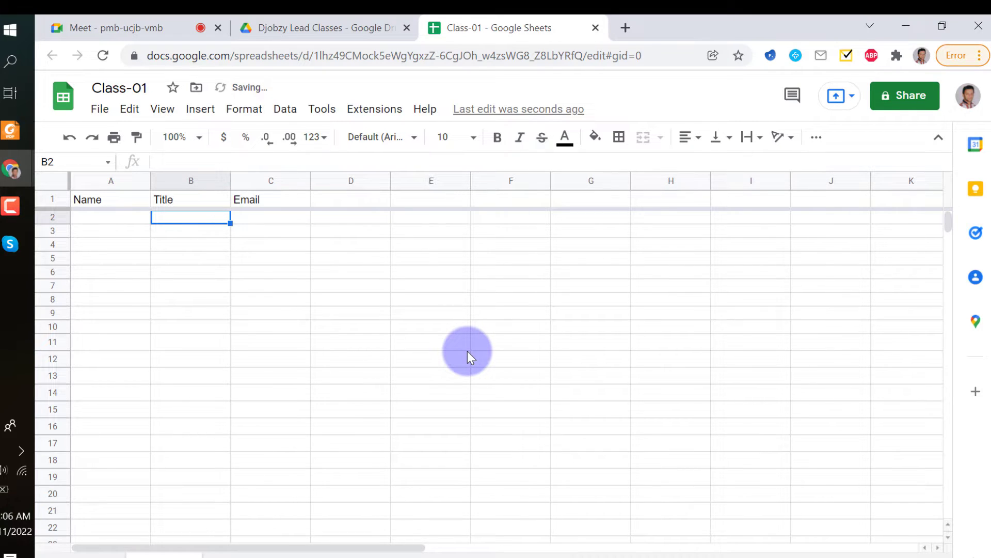
pyautogui.press('Tab')
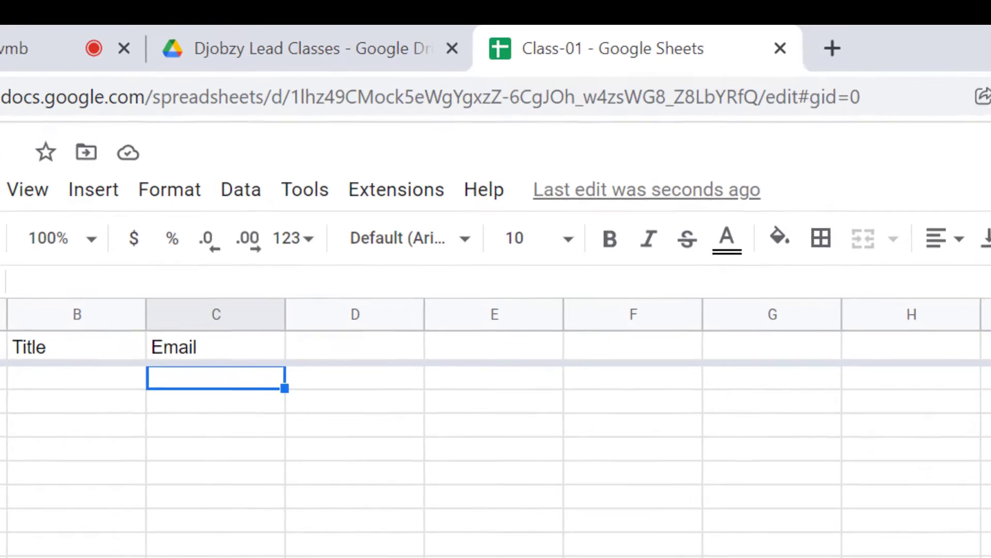
pyautogui.write('name')
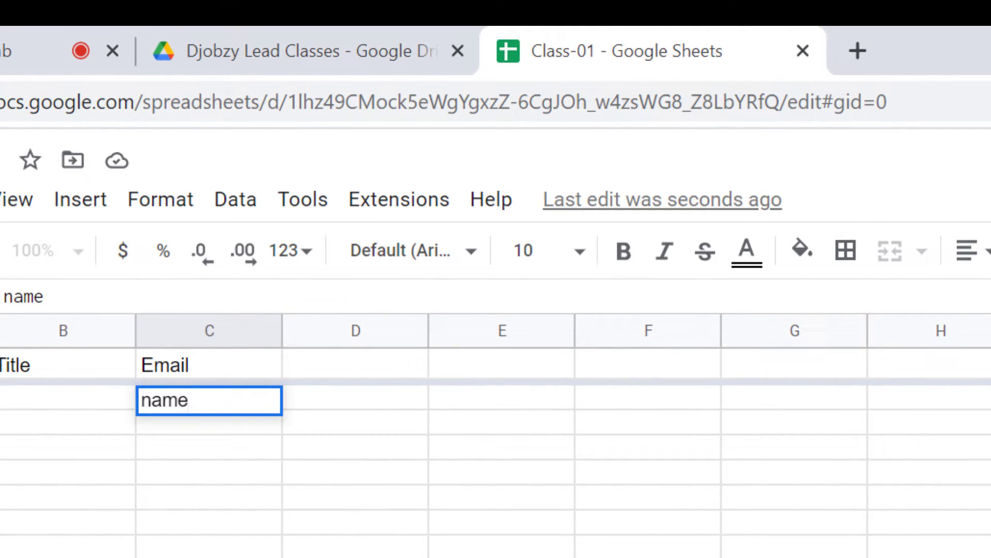
pyautogui.write('@domai')
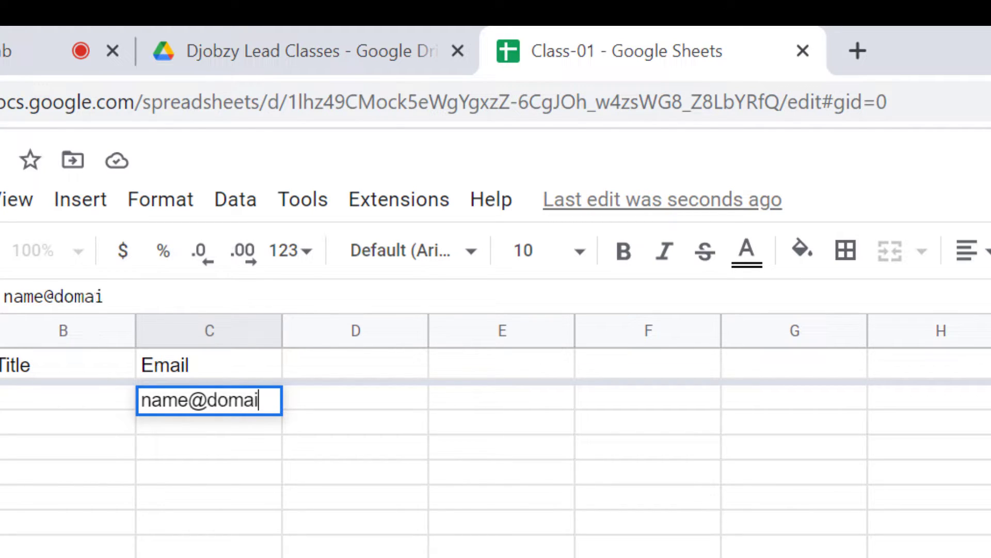
pyautogui.write('n.com')
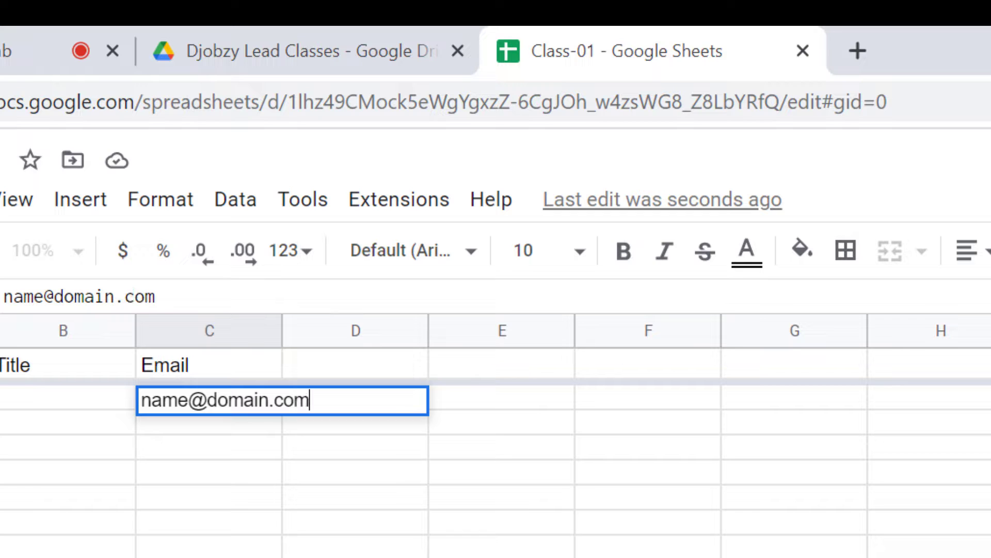
pyautogui.click(68, 398)
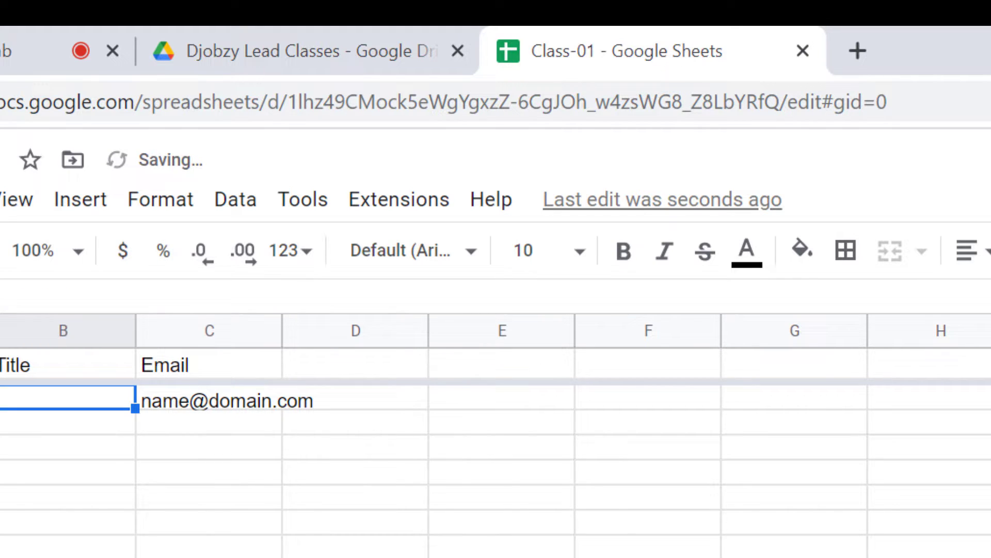
# Delete the sample email from C2, leaving row 2 empty
pyautogui.click(279, 401)
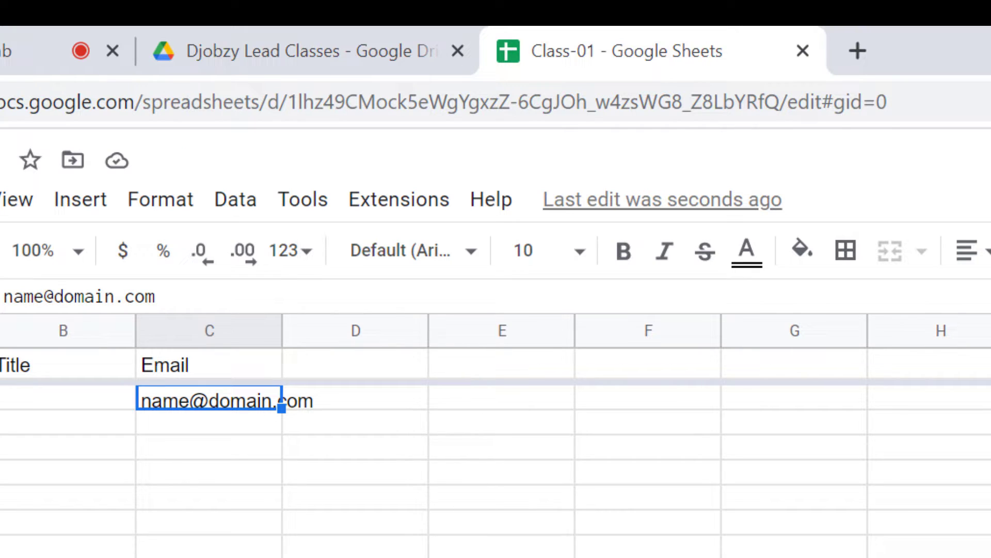
pyautogui.click(229, 542)
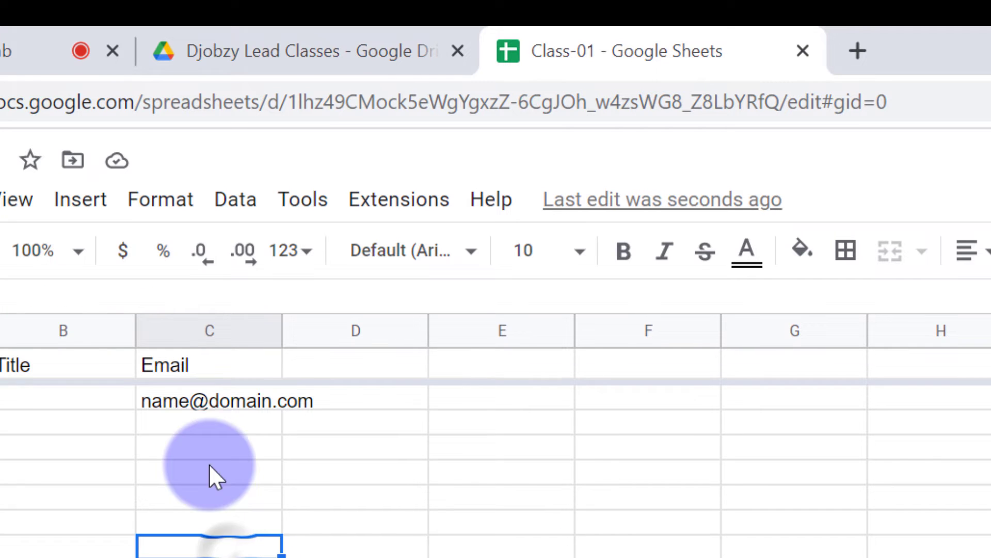
pyautogui.click(198, 428)
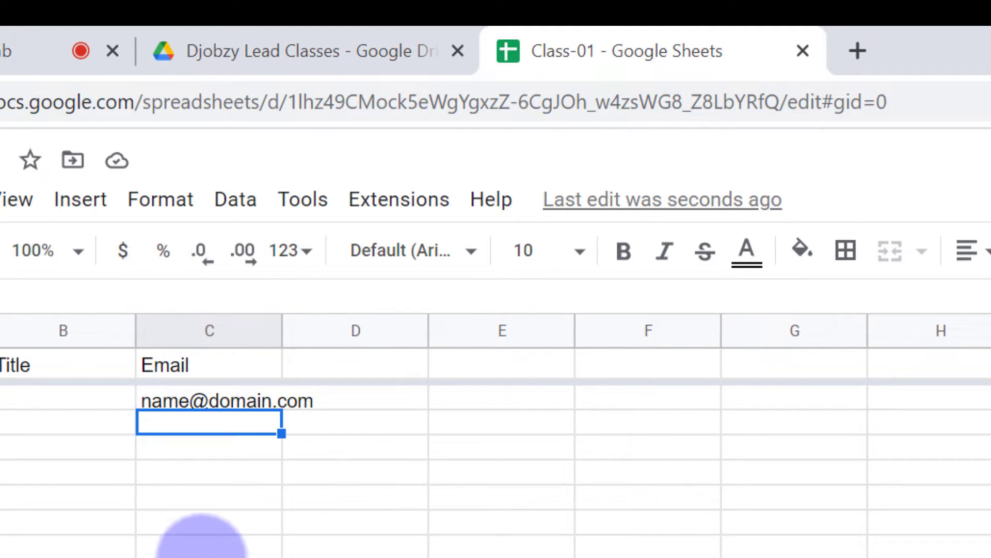
pyautogui.press('Up')
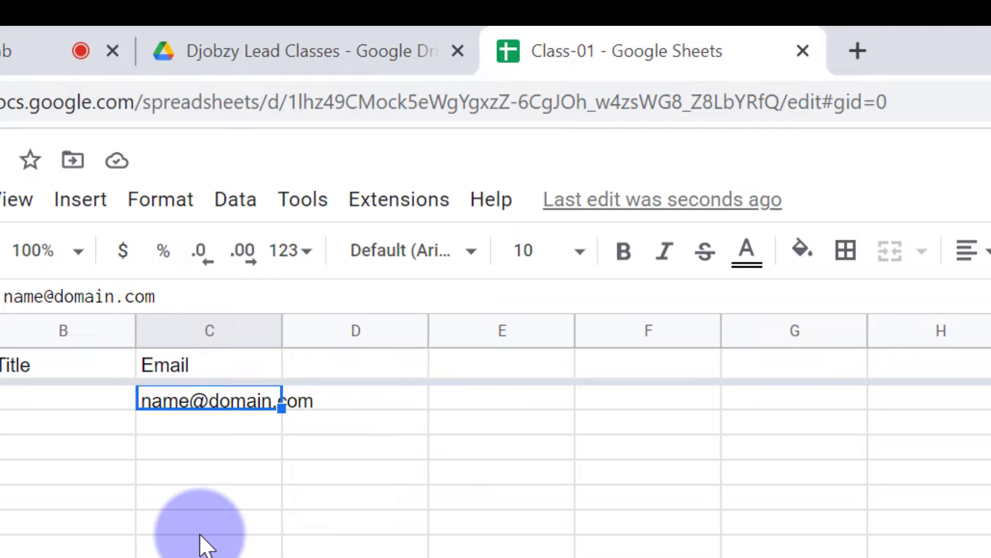
pyautogui.press('Delete')
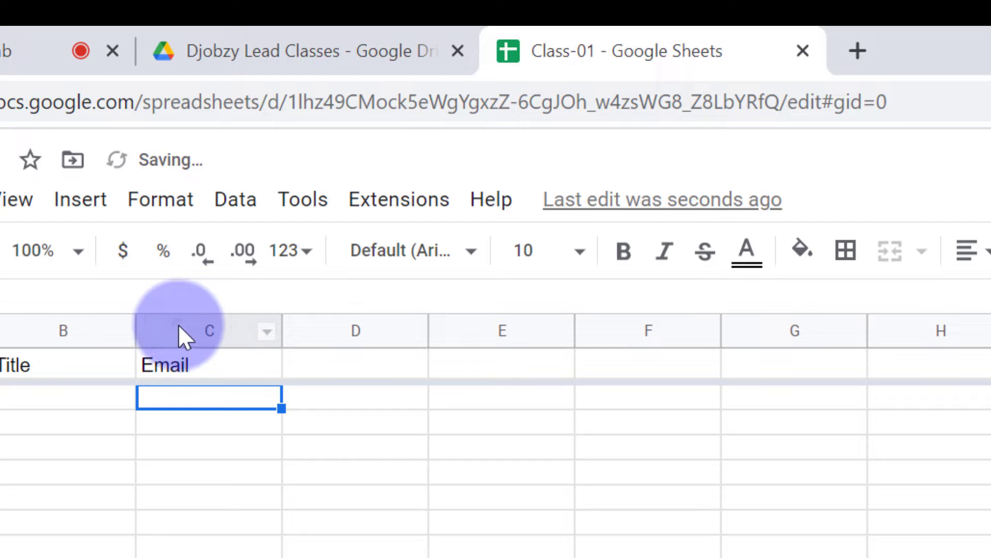
# Open data validation for column C and change its range to C2:C1000
pyautogui.click(178, 324)
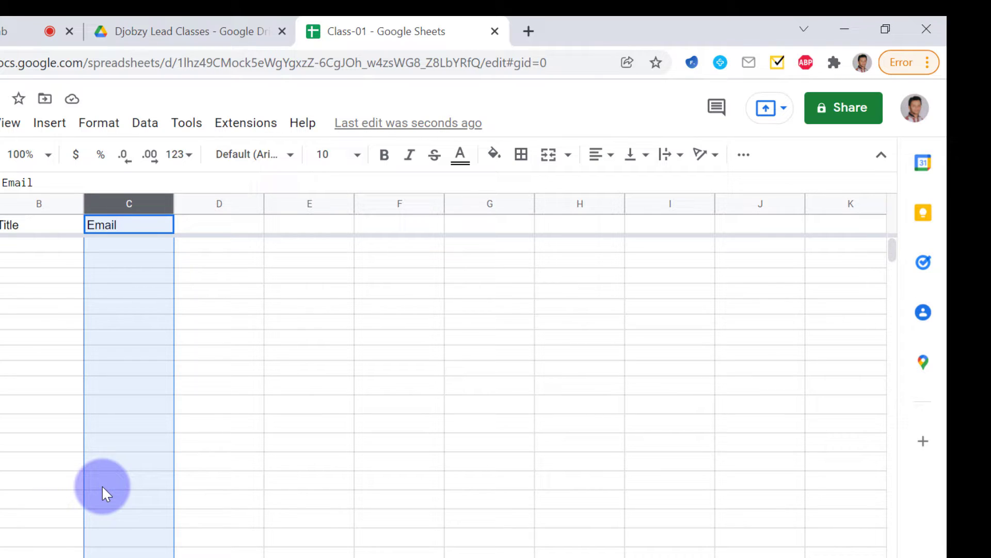
pyautogui.moveTo(113, 204); pyautogui.dragTo(112, 205)
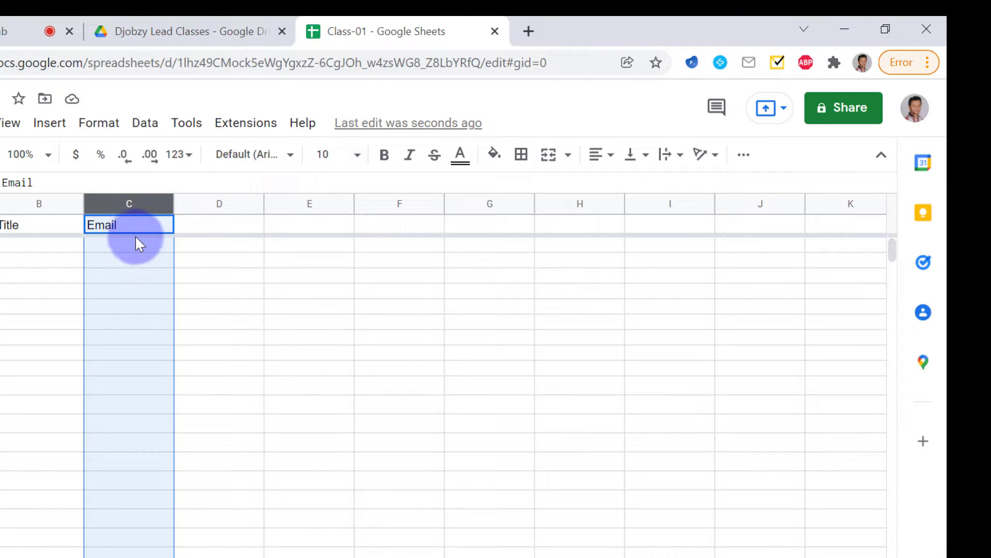
pyautogui.click(144, 123)
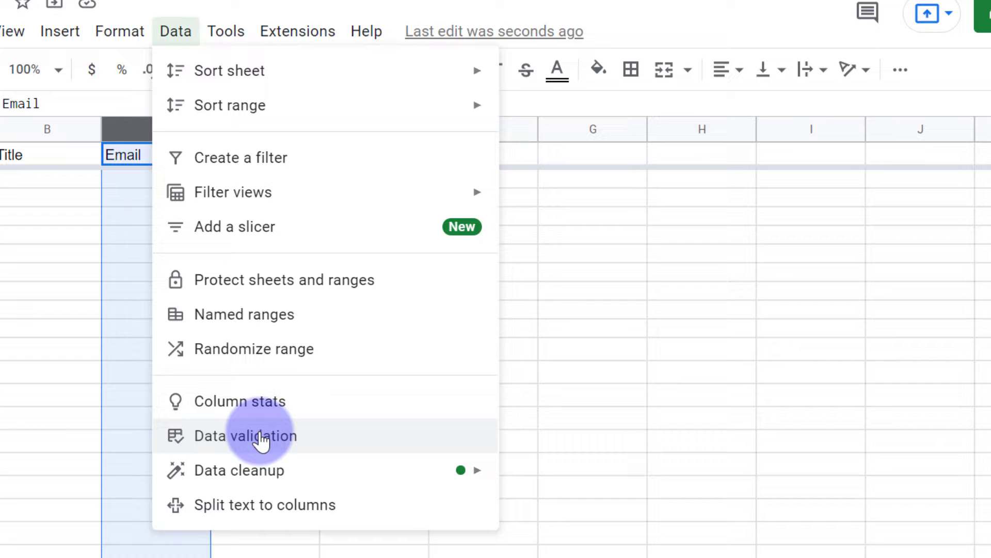
pyautogui.click(323, 438)
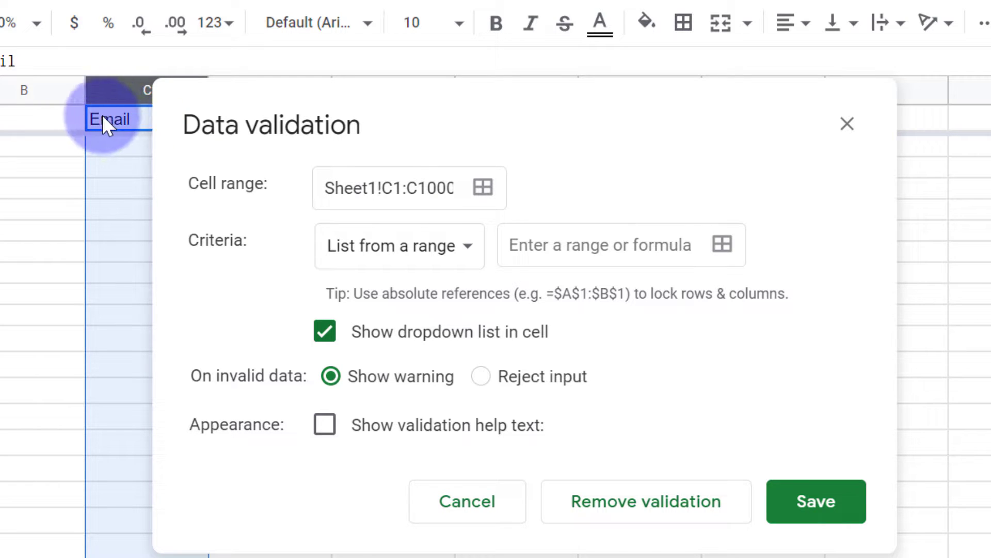
pyautogui.click(397, 187)
pyautogui.hotkey('shift', 'Right')
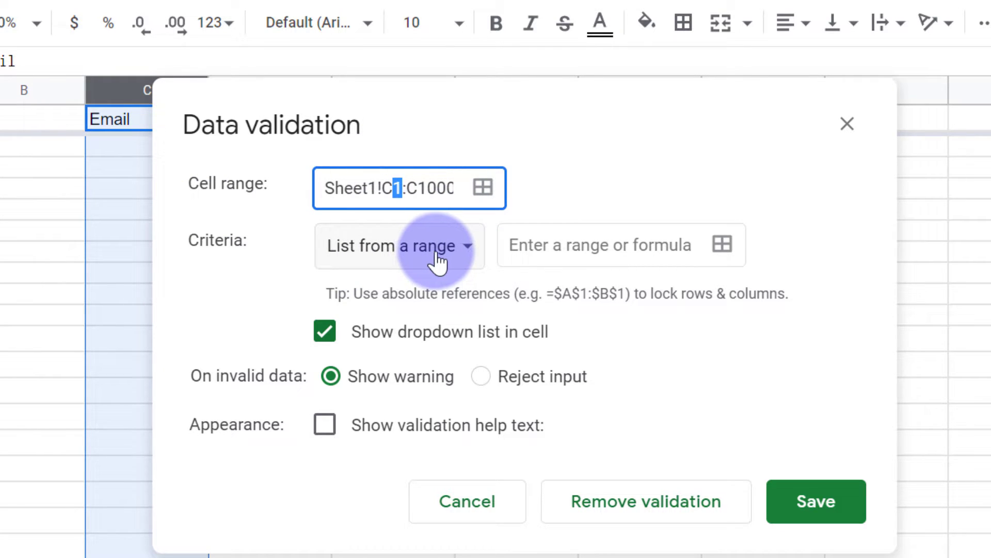
pyautogui.write('2')
pyautogui.hotkey('shift', 'Right')
pyautogui.hotkey('shift', 'Right')
pyautogui.hotkey('shift', 'Right')
pyautogui.hotkey('shift', 'Right')
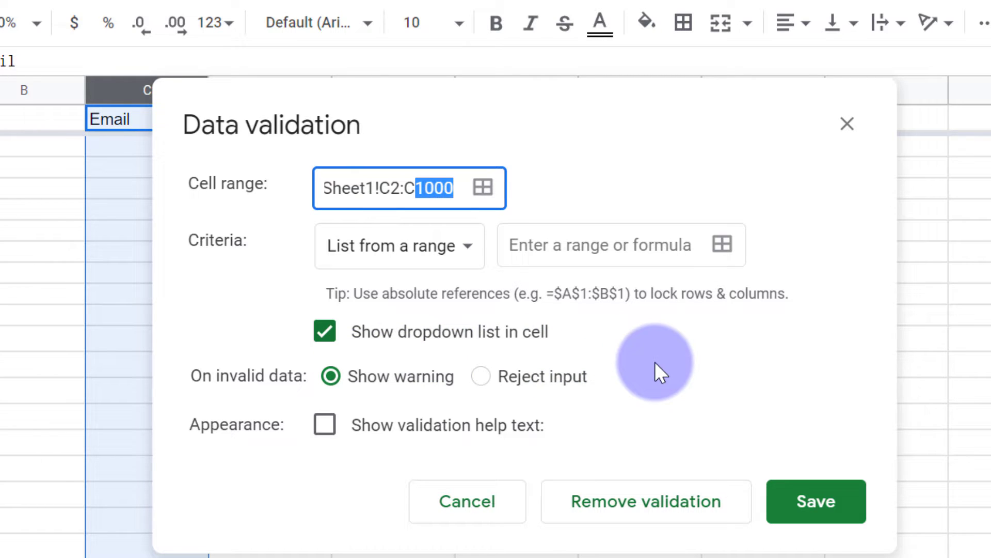
# Set the validation criteria to Text with the condition 'is valid email'
pyautogui.click(462, 247)
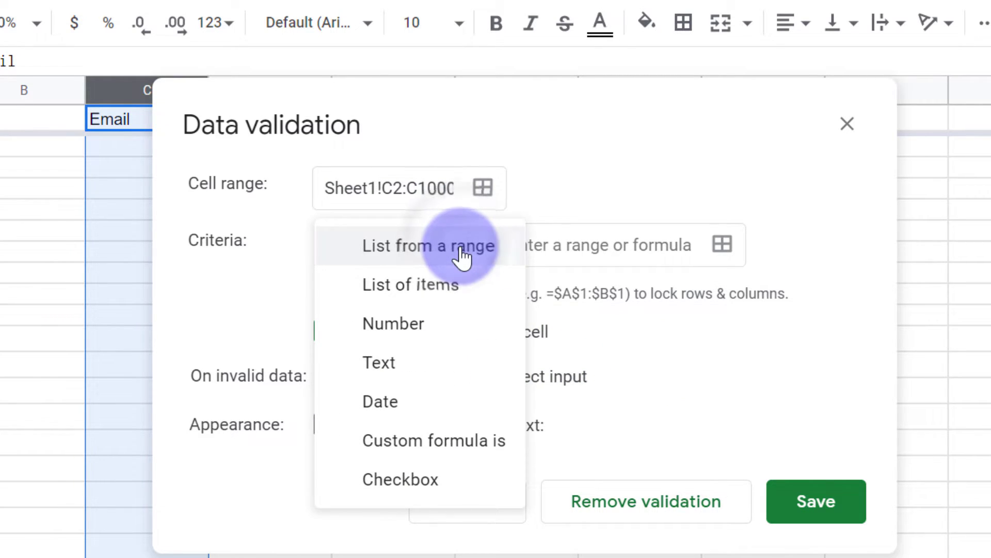
pyautogui.click(415, 370)
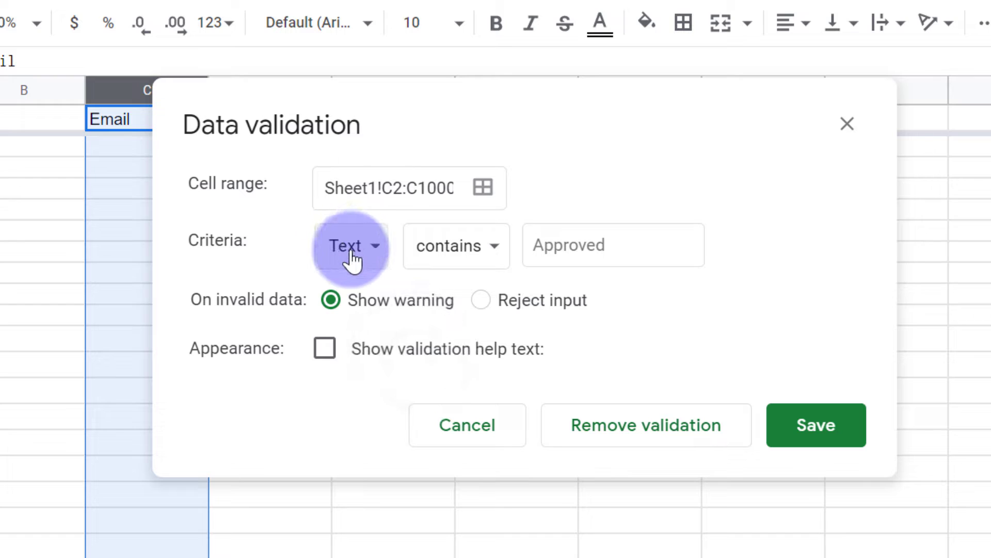
pyautogui.click(492, 256)
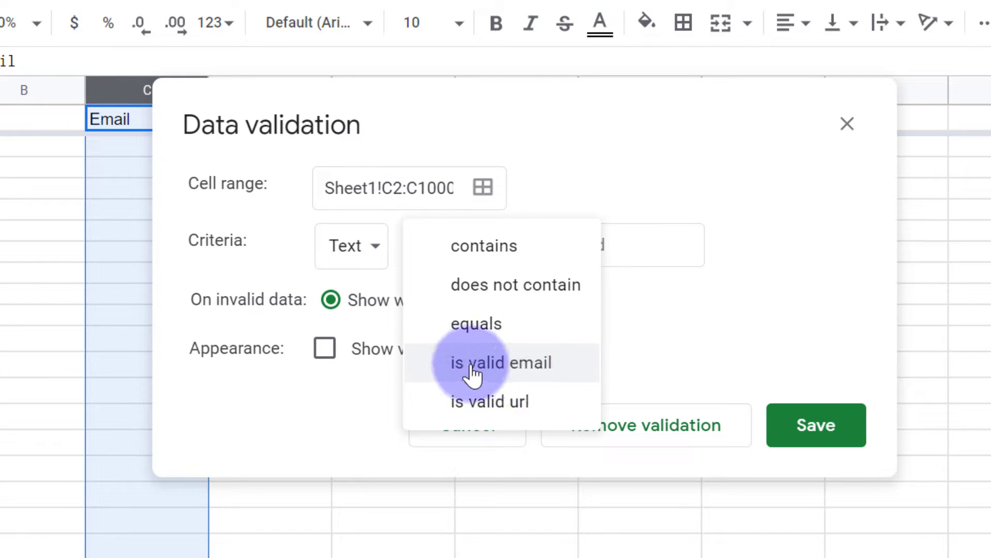
pyautogui.click(563, 377)
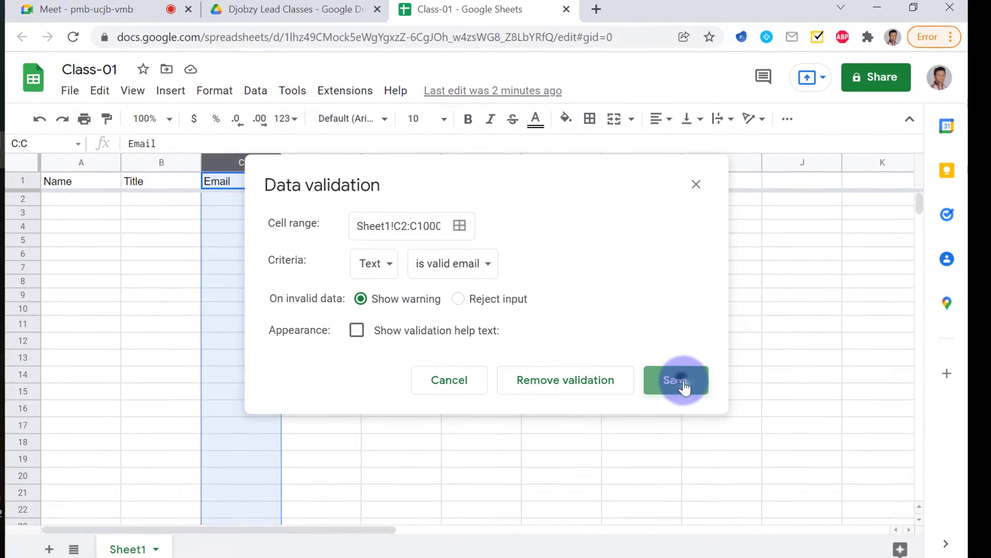
# Save the email validation rule and enter a partial test email in C2
pyautogui.click(826, 413)
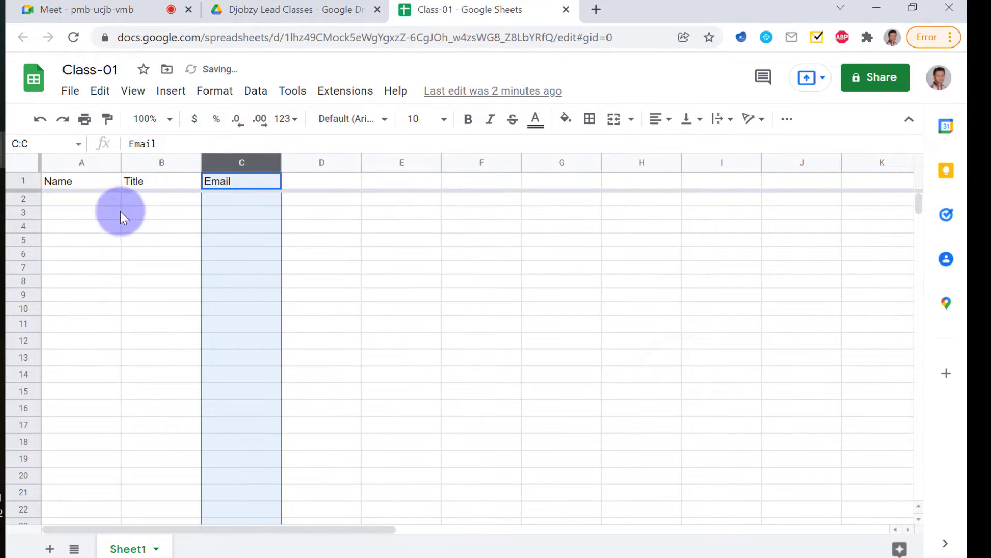
pyautogui.click(232, 181)
pyautogui.press('Down')
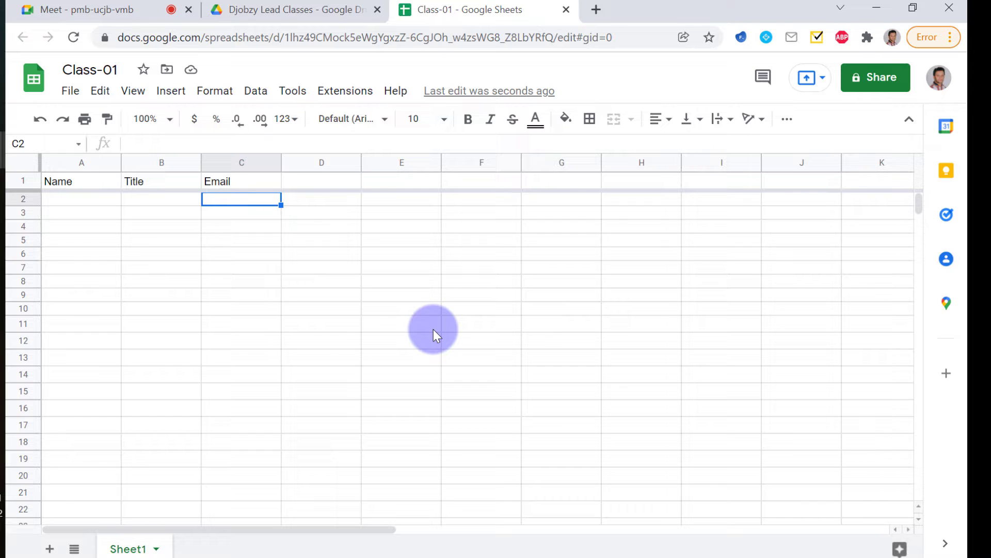
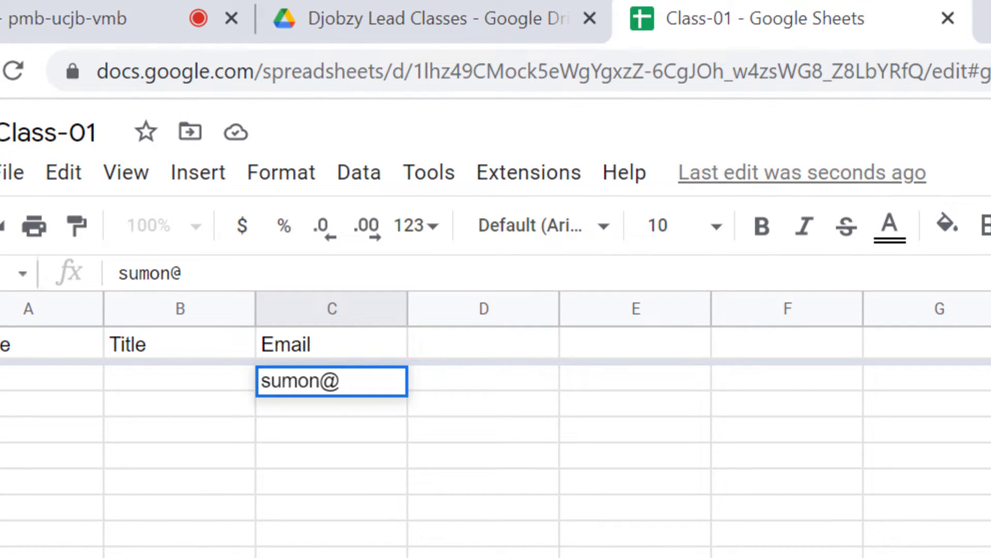
pyautogui.press('Return')
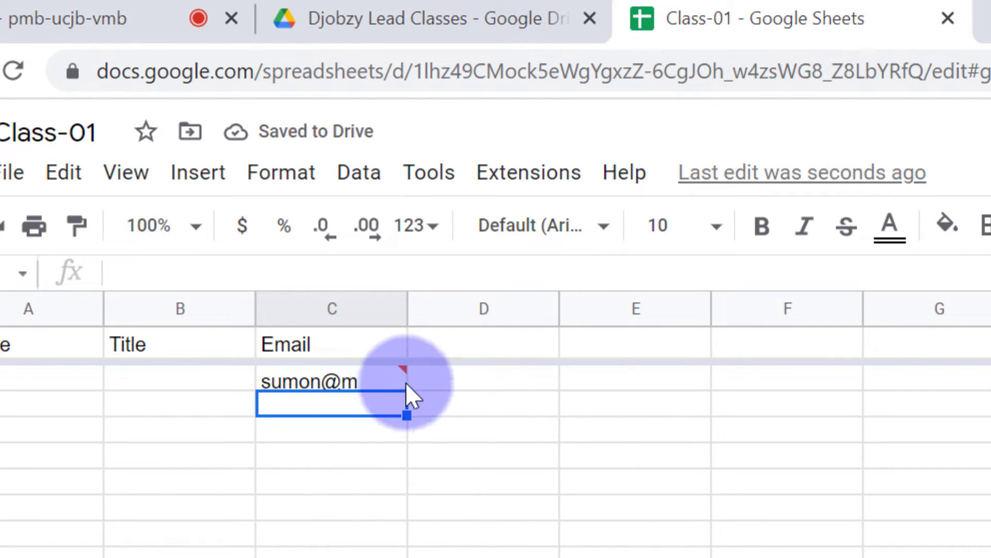
# Fix the C2 test email by appending '.com' so it becomes valid
pyautogui.moveTo(402, 360)
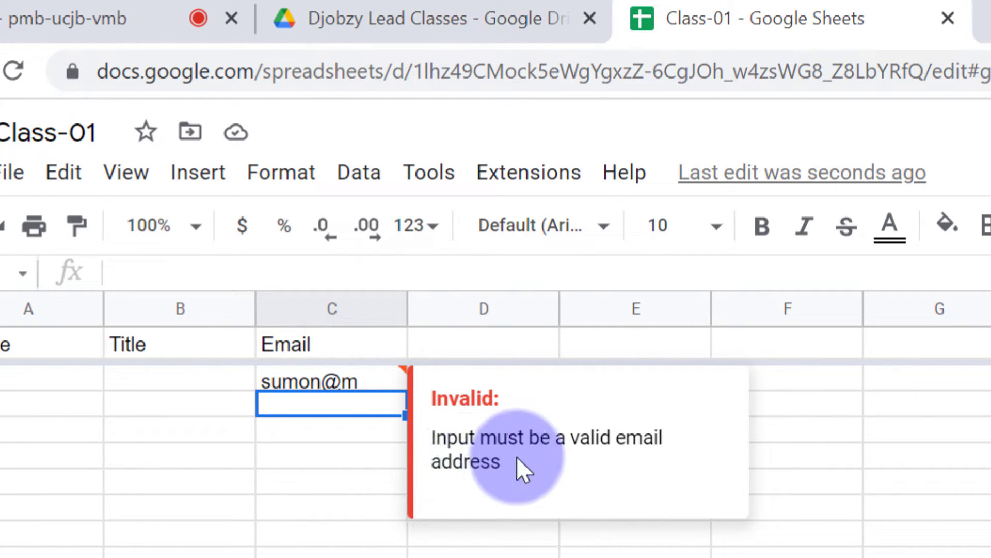
pyautogui.doubleClick(357, 381)
pyautogui.write('.com')
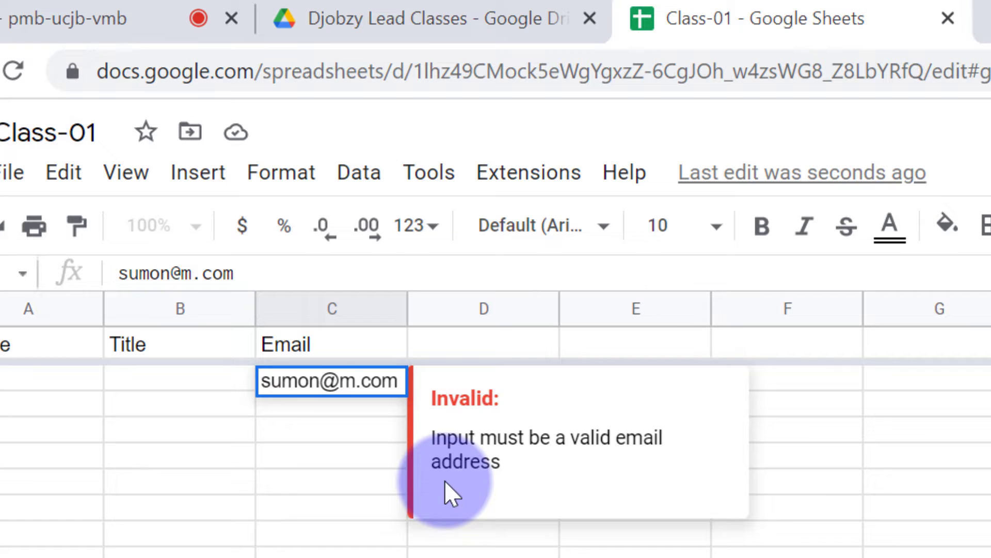
pyautogui.press('Return')
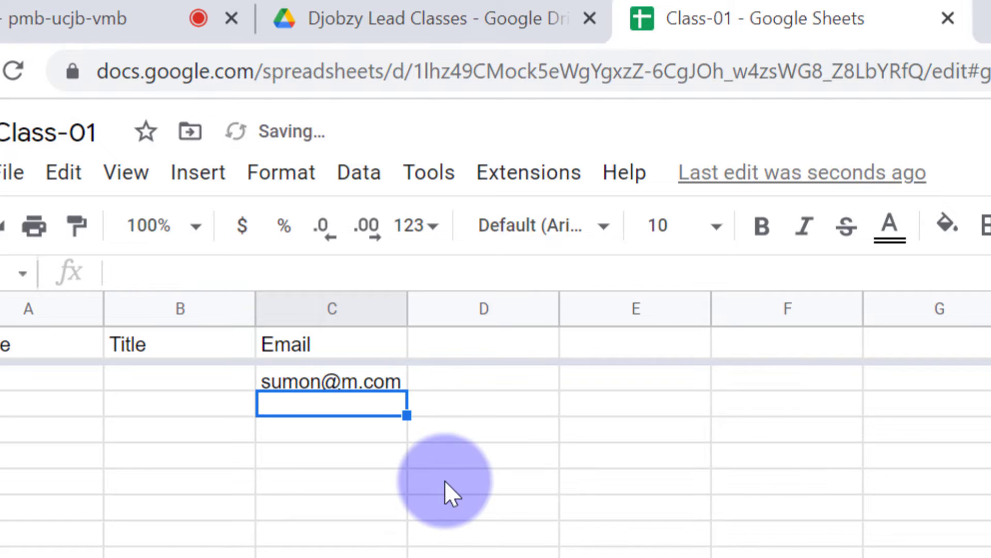
# Delete the test email from C2 and move to cell D1
pyautogui.click(391, 373)
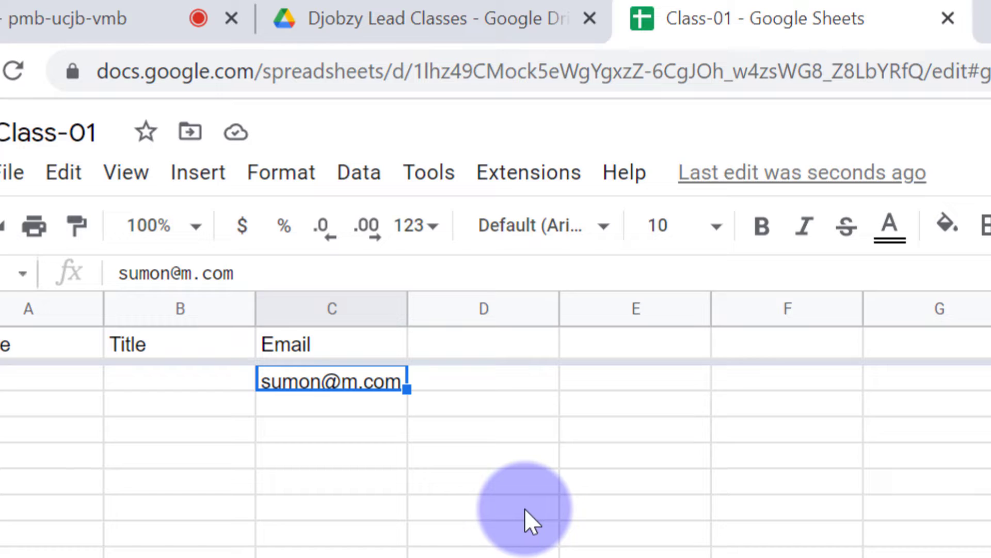
pyautogui.press('Delete')
pyautogui.press('Left')
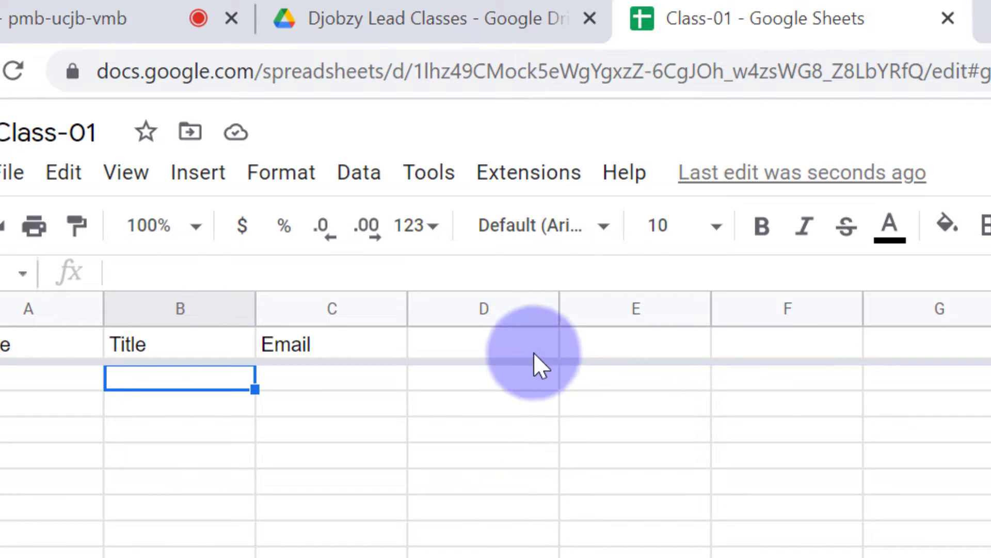
pyautogui.click(496, 339)
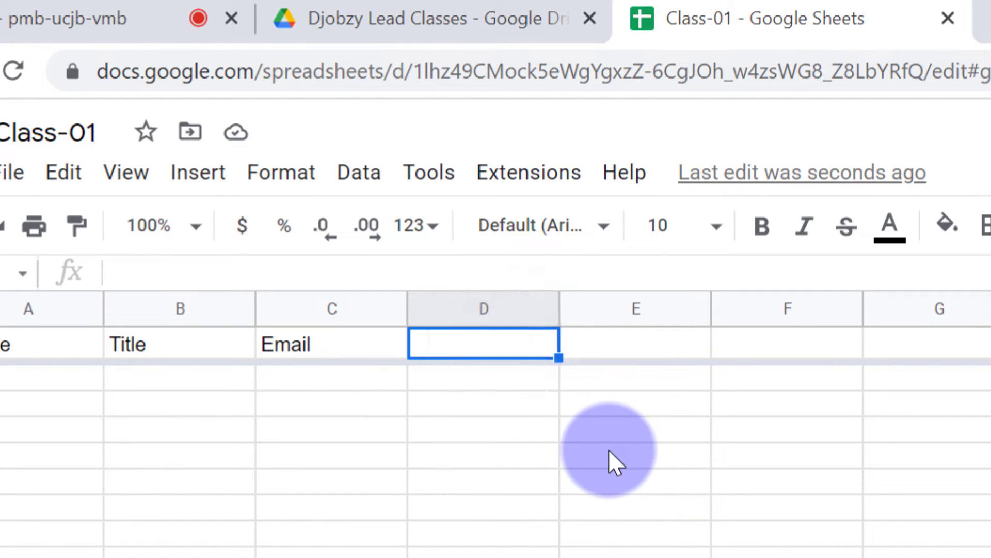
# Add a Date header in D1, format column D as Date, and enter 10-01-22 in D2
pyautogui.write('Date')
pyautogui.hotkey('ctrl', 'space')
pyautogui.rightClick(461, 377)
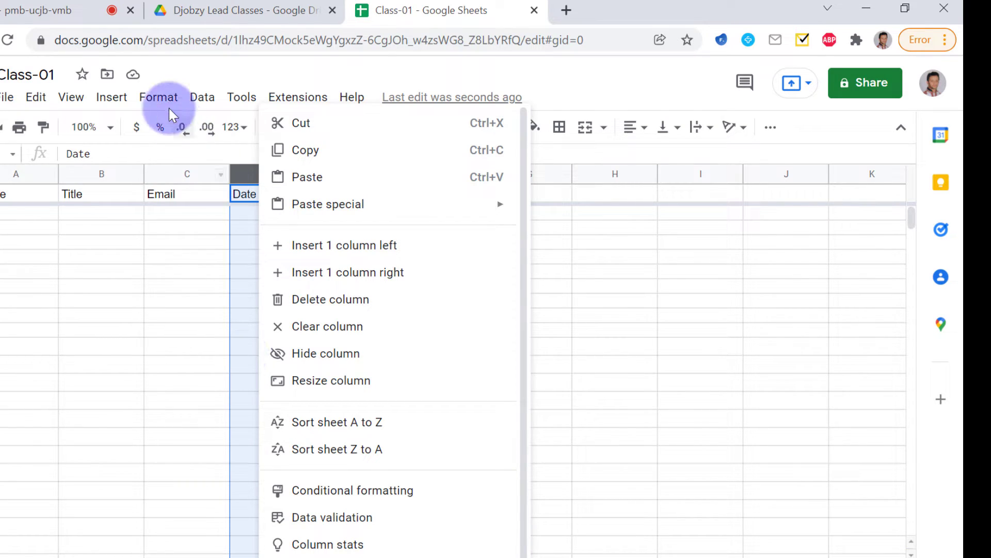
pyautogui.click(159, 97)
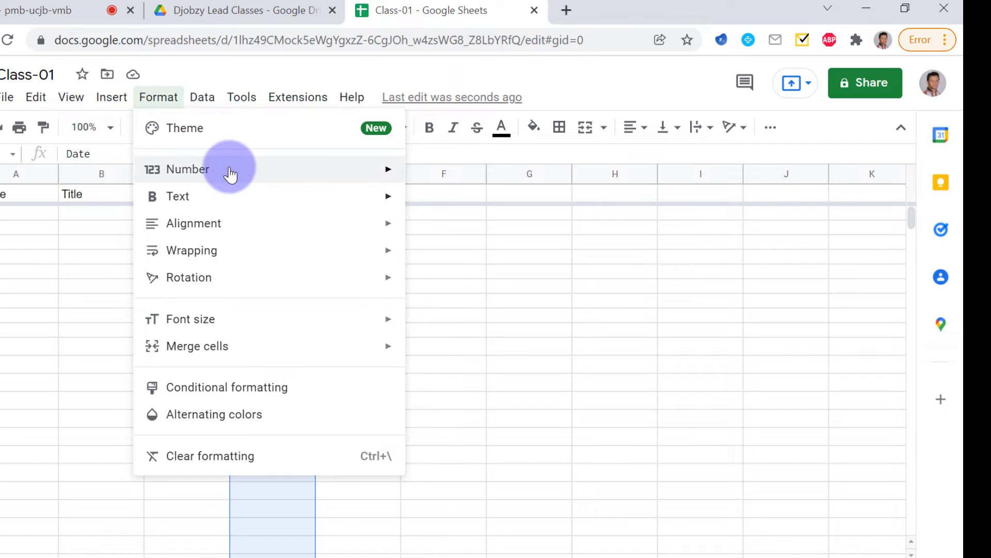
pyautogui.moveTo(231, 174)
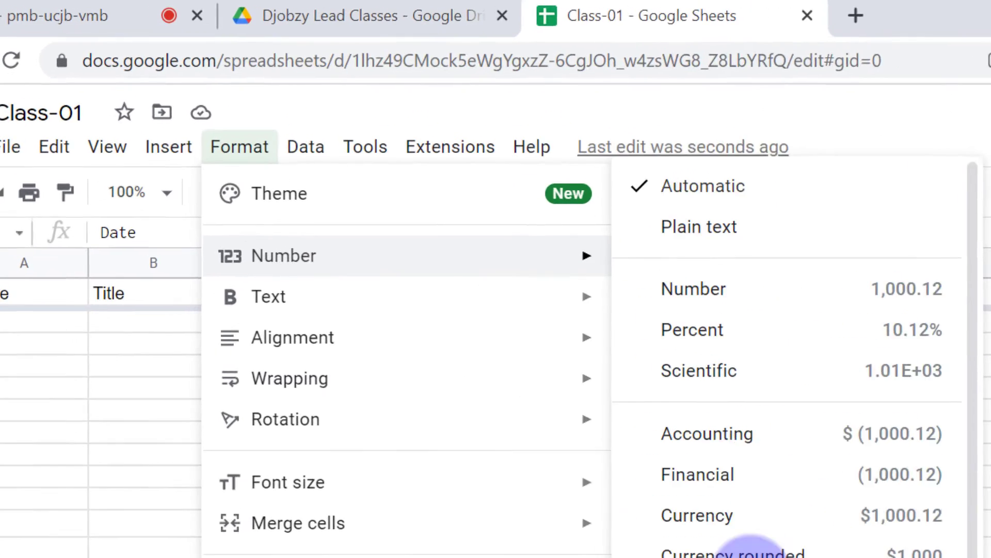
pyautogui.click(486, 416)
pyautogui.click(466, 380)
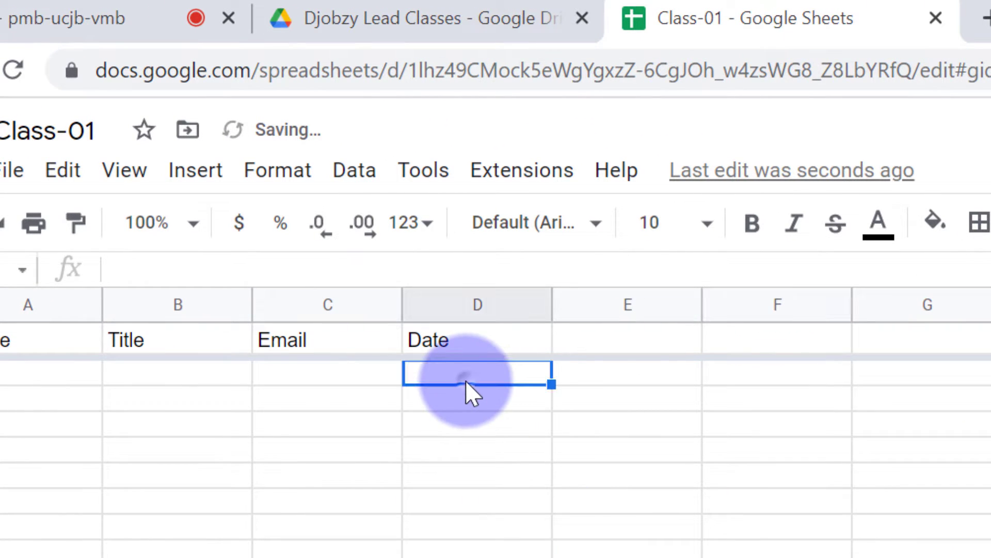
pyautogui.write('10')
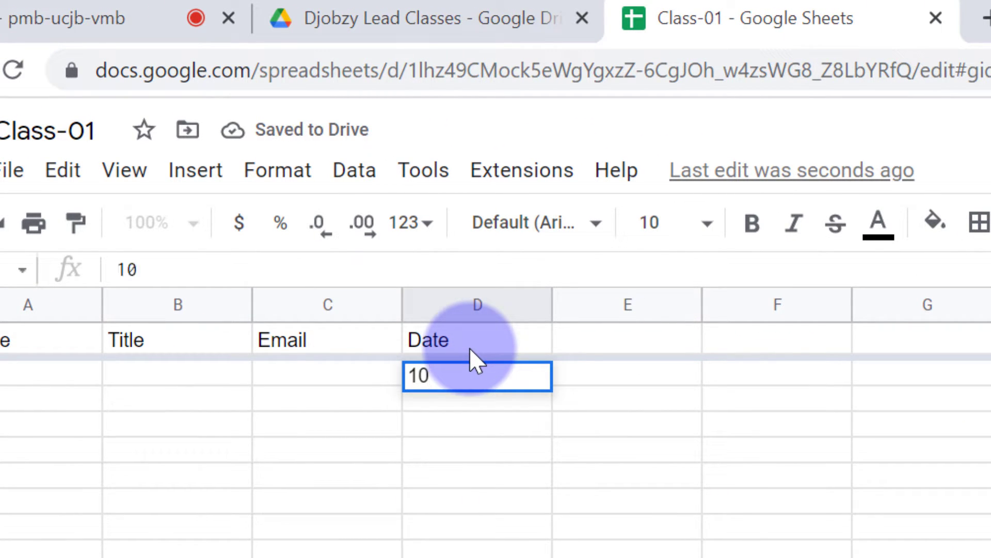
pyautogui.write('-01-22')
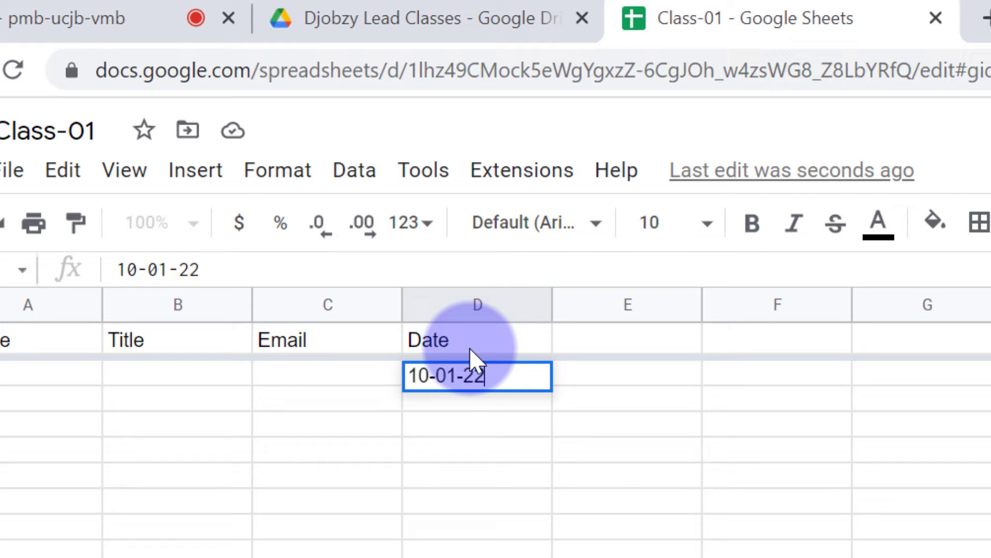
pyautogui.press('Return')
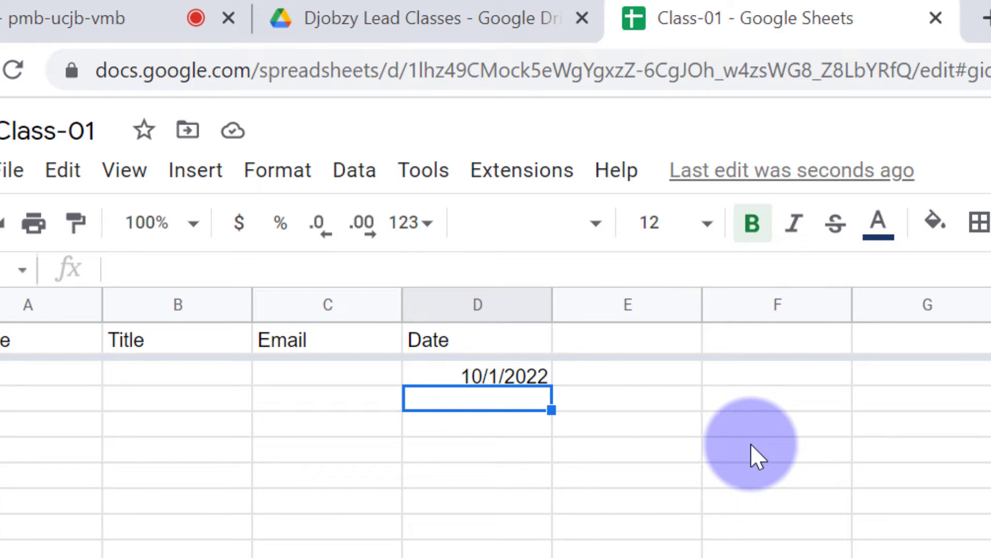
# Change column D's number format to Plain text and select the D1 header
pyautogui.rightClick(470, 305)
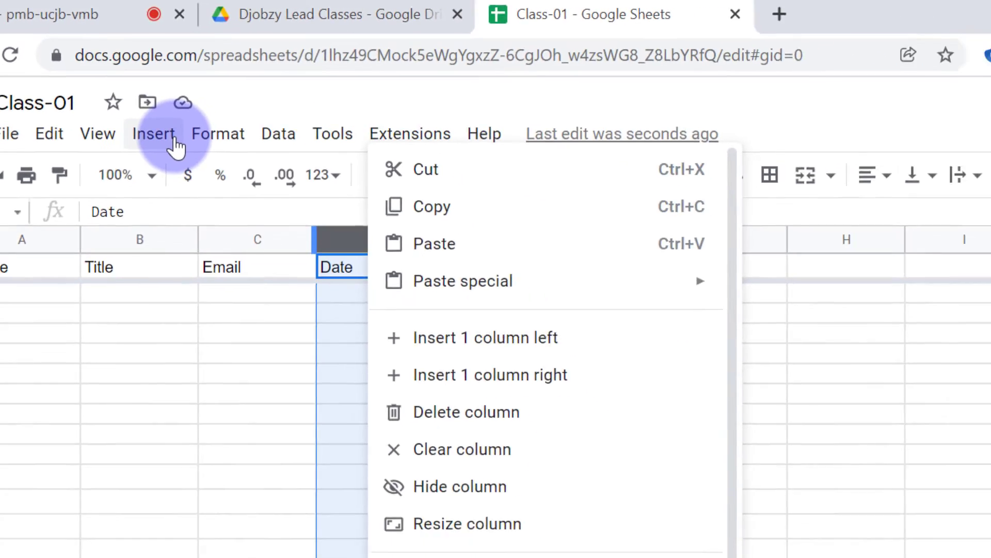
pyautogui.click(218, 136)
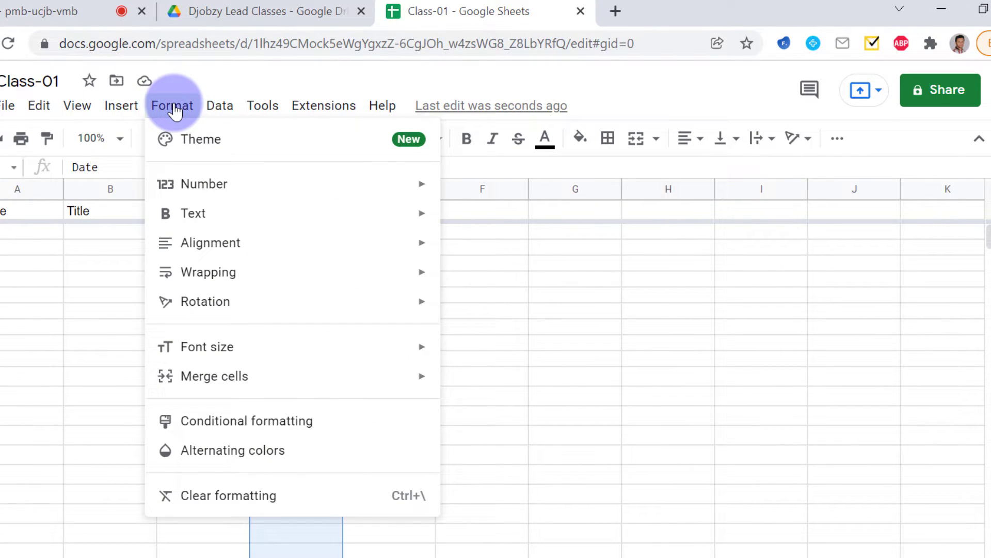
pyautogui.moveTo(221, 186)
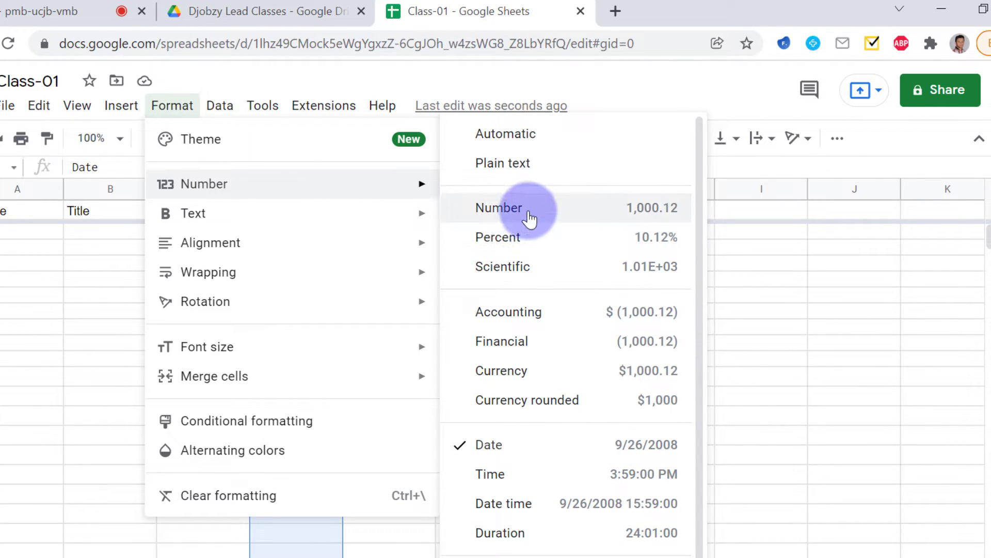
pyautogui.click(567, 174)
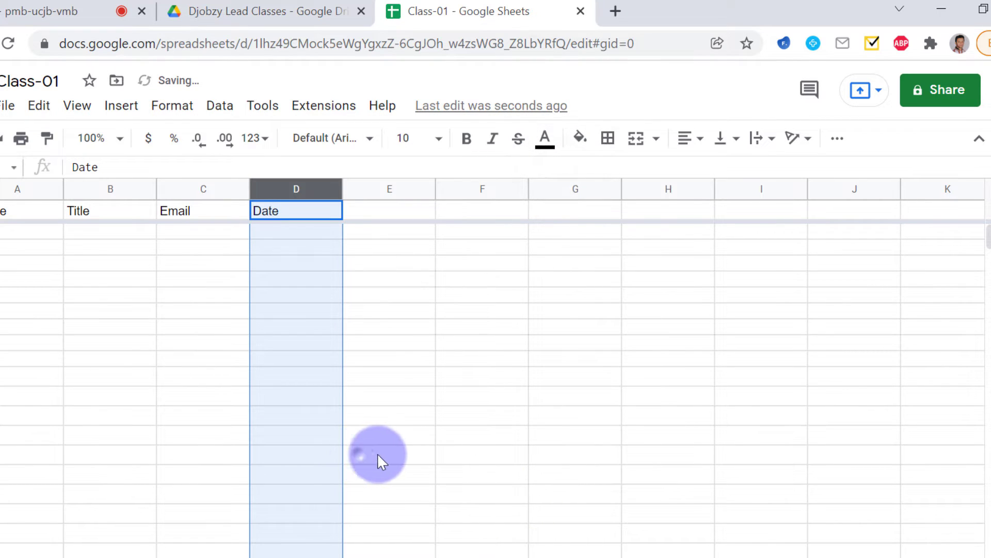
pyautogui.click(376, 453)
pyautogui.click(308, 215)
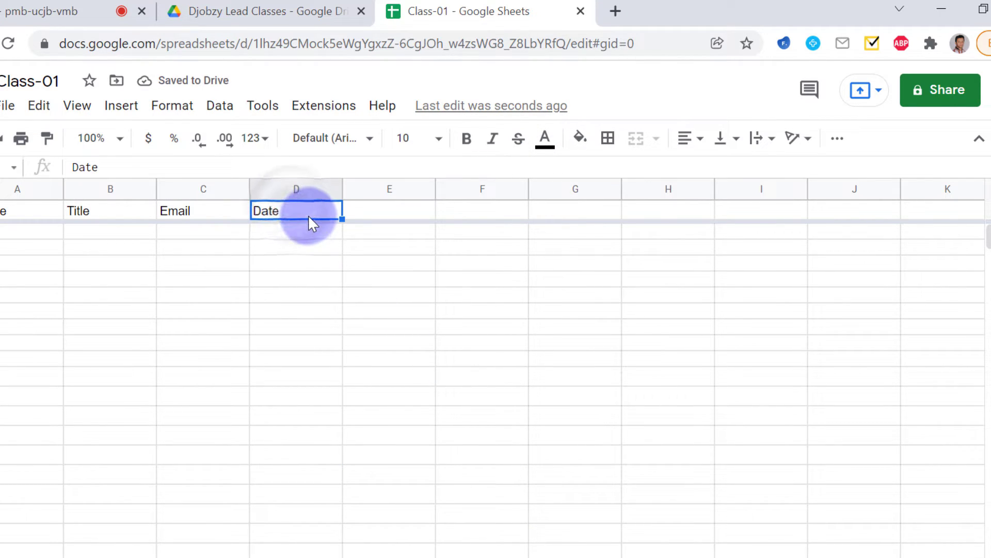
# Clear the Date header from D1 and deselect the cell
pyautogui.press('Delete')
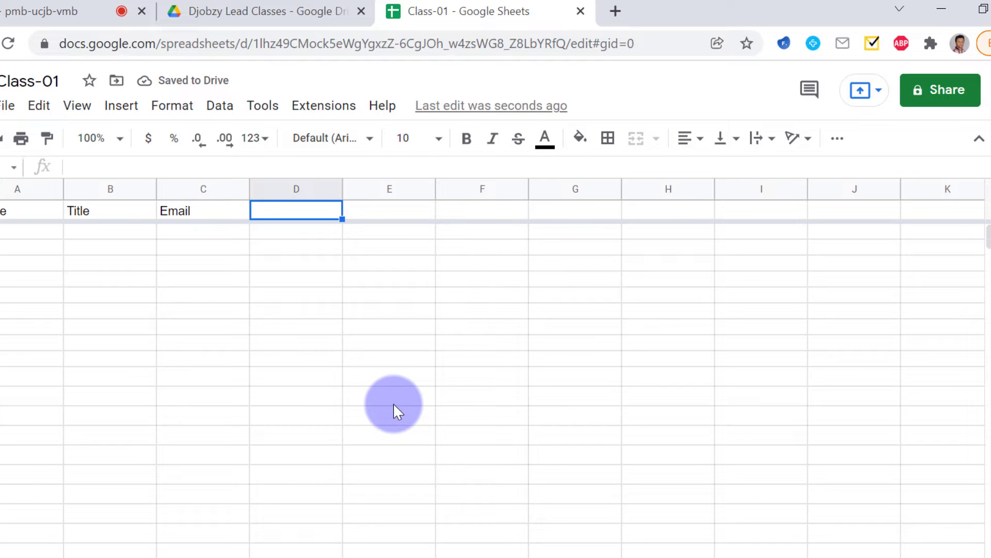
pyautogui.click(278, 285)
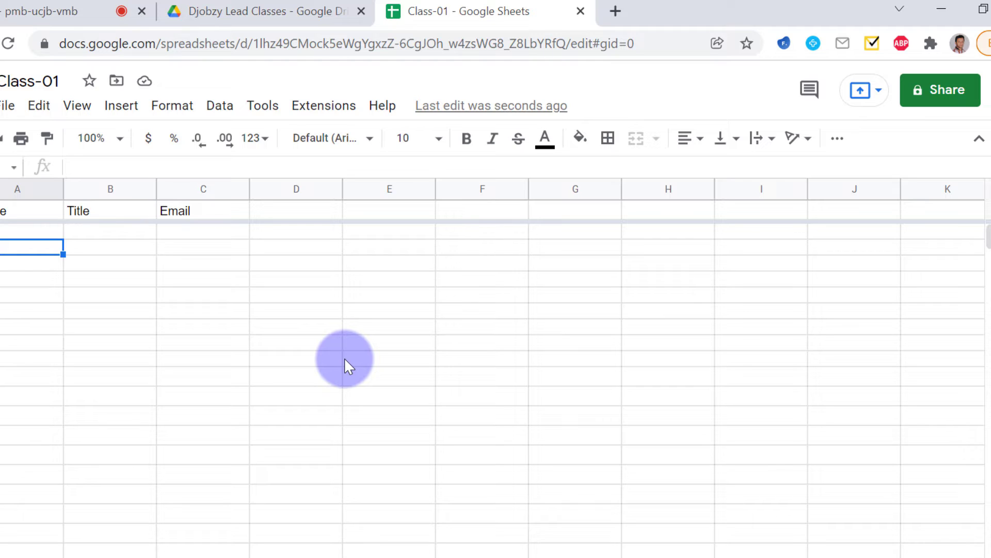
# Enter Lead 01 in A3, a Total header in D1, and paste 2050 as Lead 01's total
pyautogui.write('Lead 01')
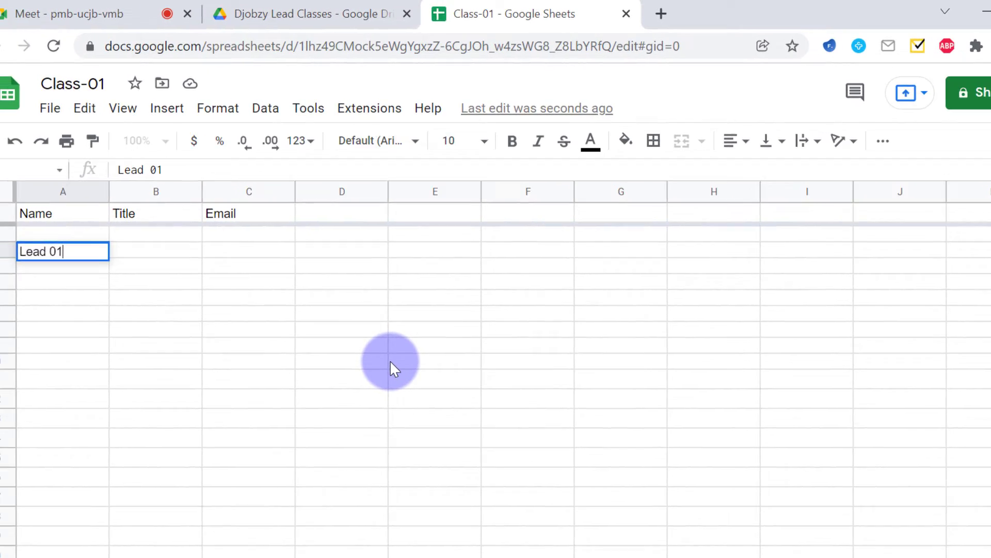
pyautogui.press('Tab')
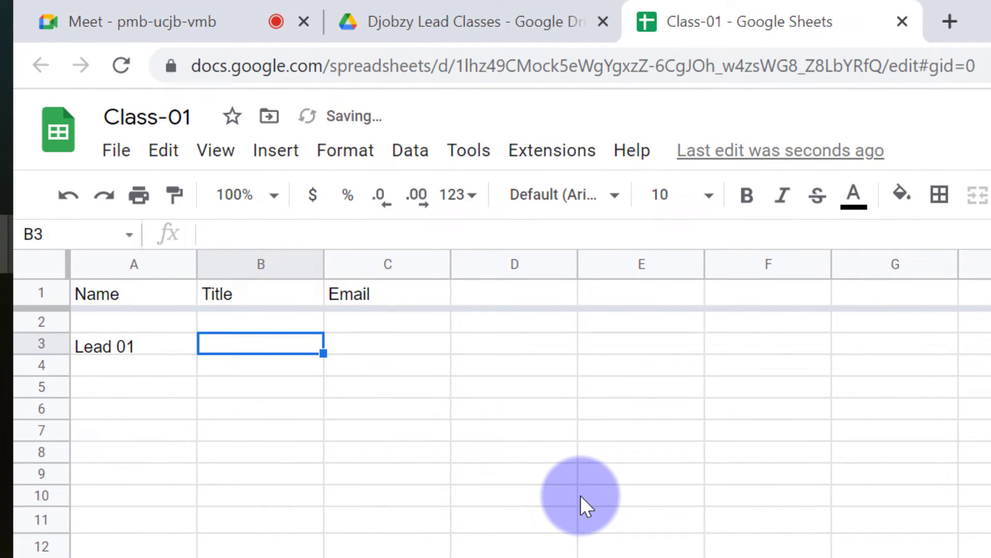
pyautogui.press('Tab')
pyautogui.press('Tab')
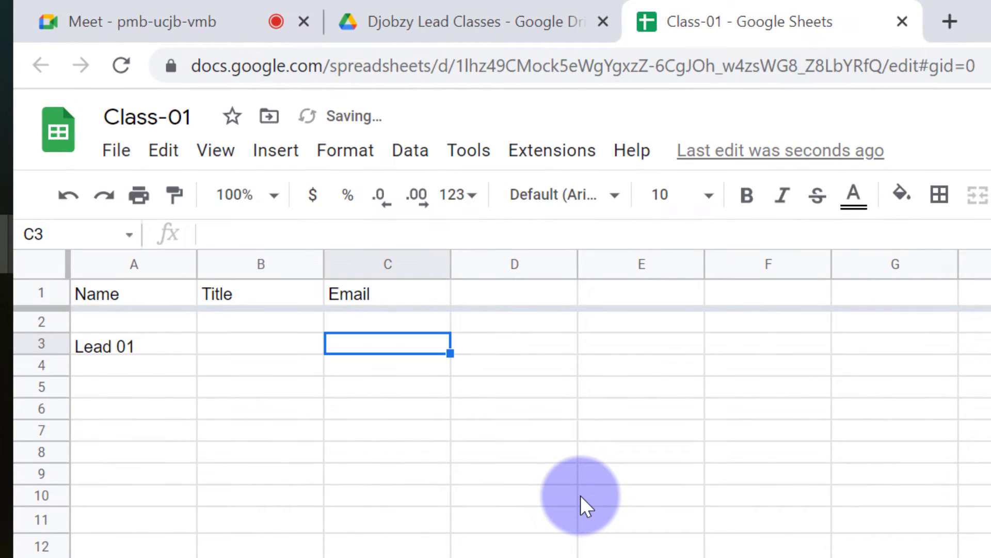
pyautogui.press('Up')
pyautogui.press('Up')
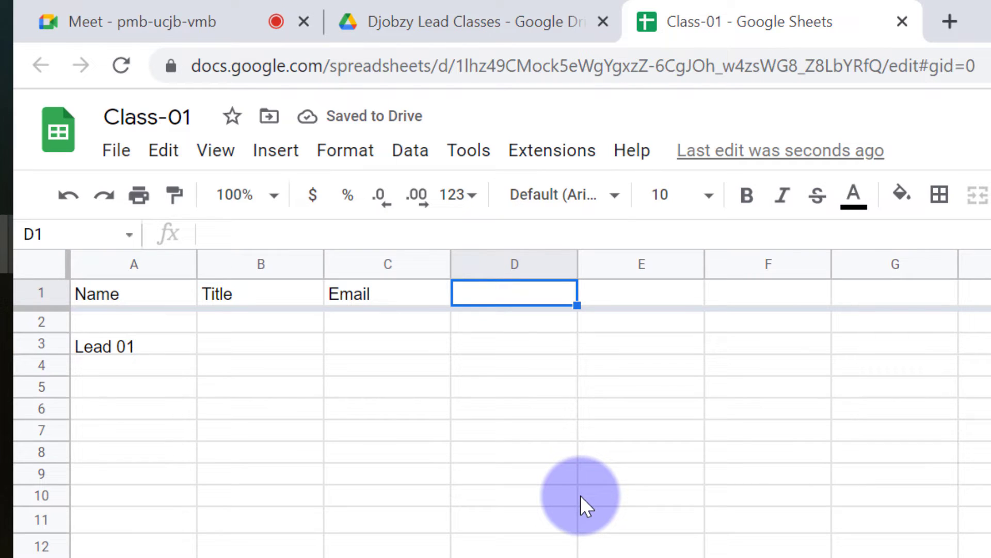
pyautogui.write('Total')
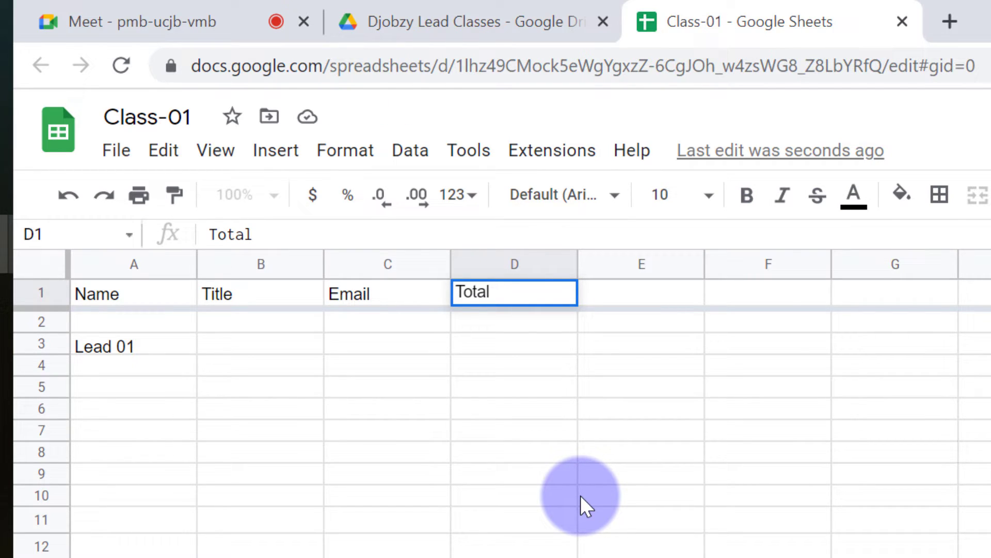
pyautogui.press('Return')
pyautogui.press('Down')
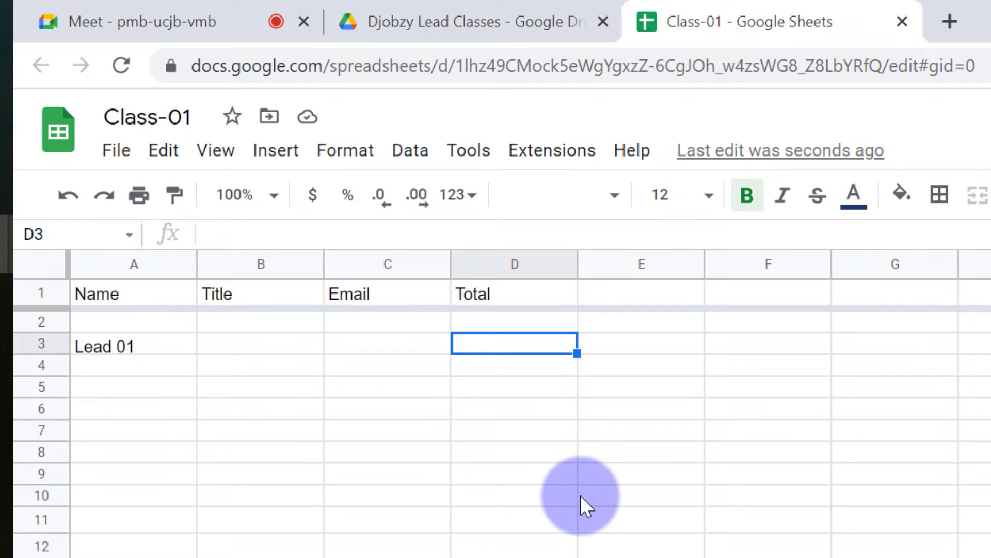
pyautogui.write('2050')
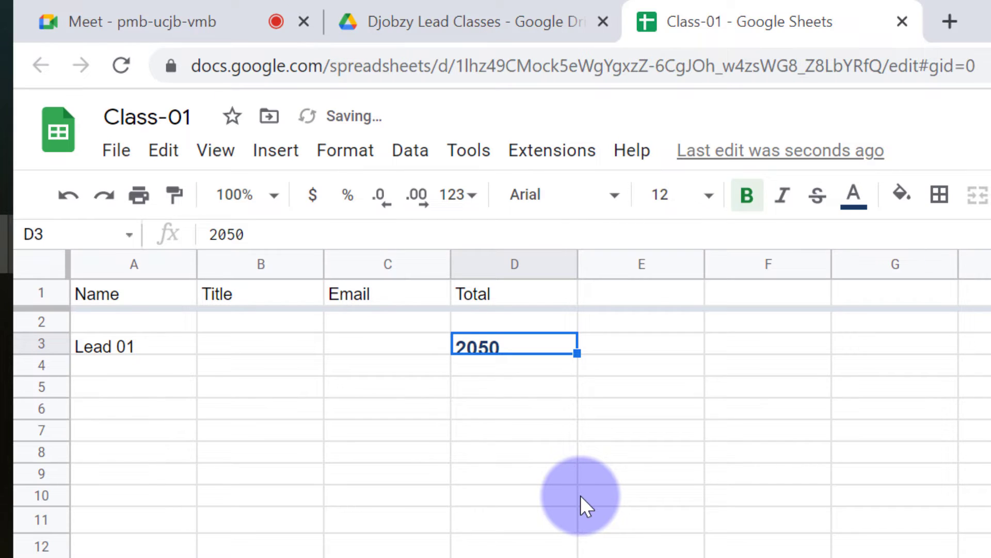
# Fill Lead 02 into A4 and enter 750 as its total in D4
pyautogui.click(479, 367)
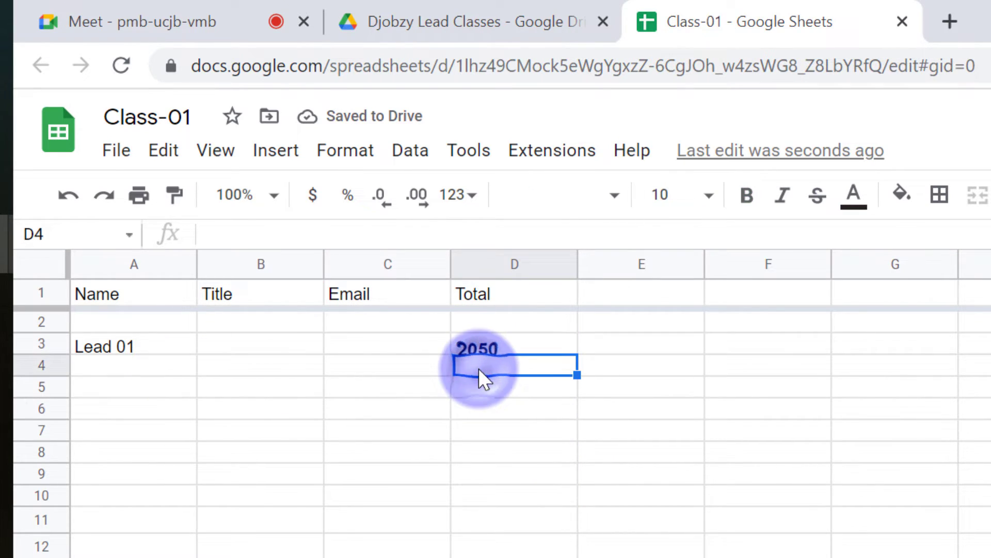
pyautogui.click(168, 351)
pyautogui.moveTo(196, 354); pyautogui.dragTo(197, 375)
pyautogui.click(236, 370)
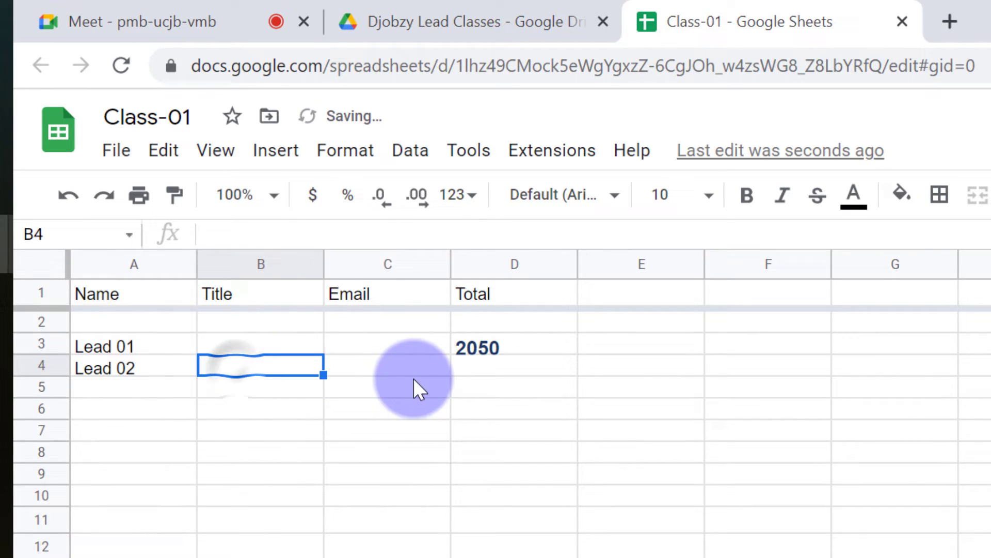
pyautogui.click(465, 368)
pyautogui.write('750')
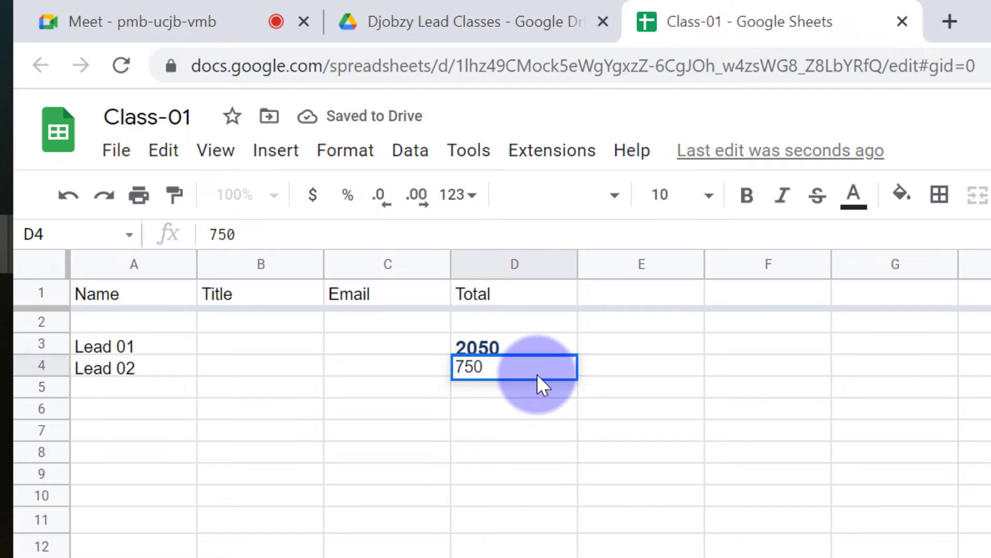
pyautogui.press('Return')
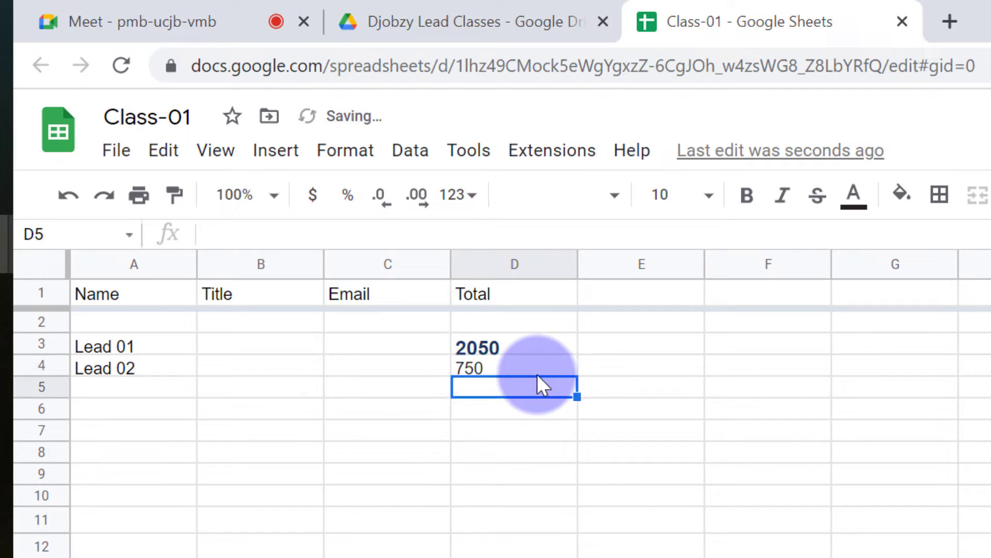
pyautogui.press('Up')
pyautogui.press('Right')
pyautogui.press('Right')
pyautogui.press('Up')
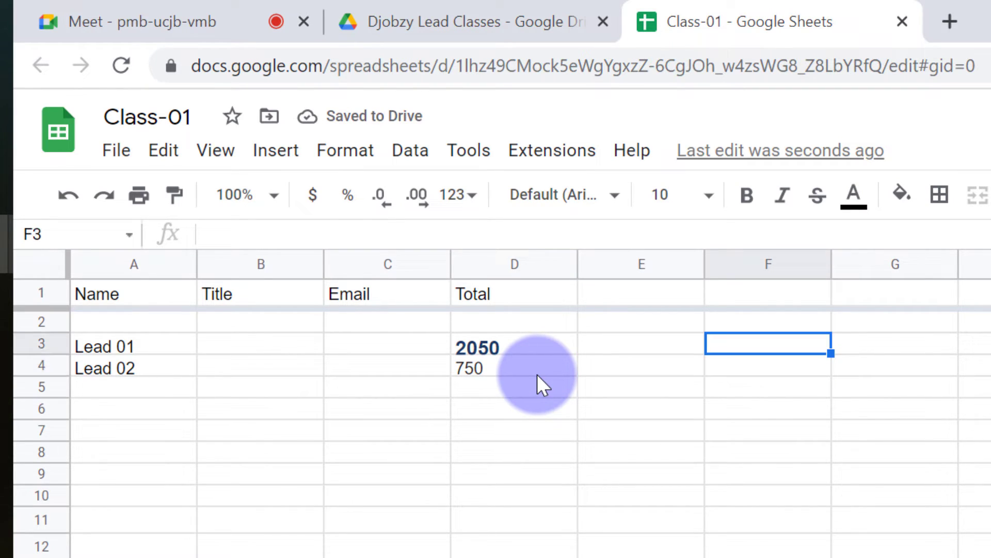
# Type the heading 'Total Leads' into cell F1
pyautogui.click(762, 297)
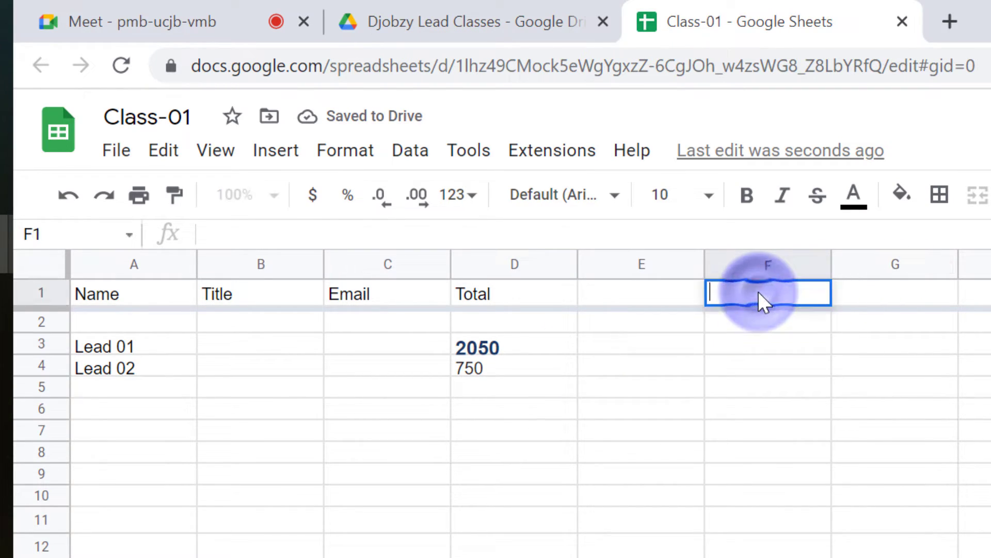
pyautogui.write('Total')
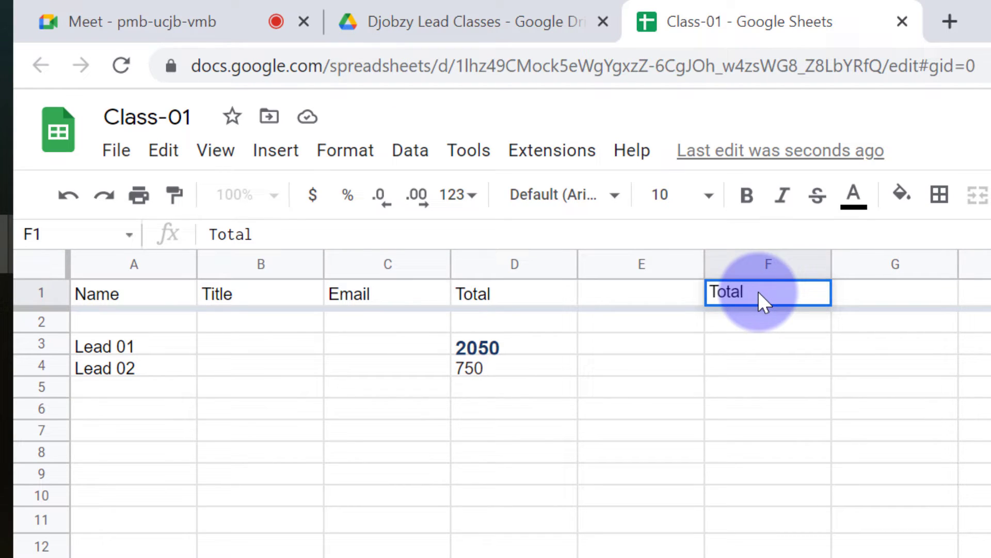
pyautogui.press('Return')
pyautogui.press('Up')
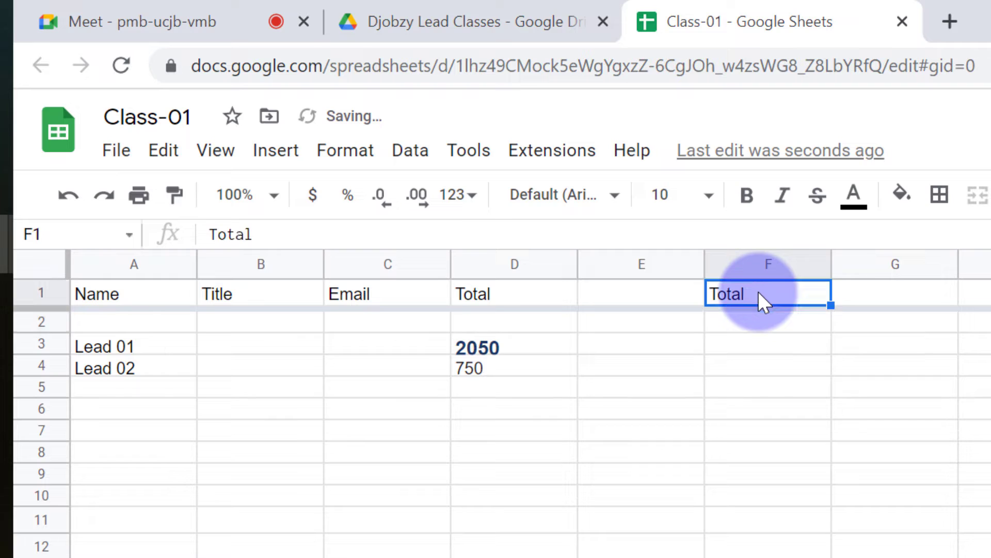
pyautogui.doubleClick(750, 291)
pyautogui.write('Le')
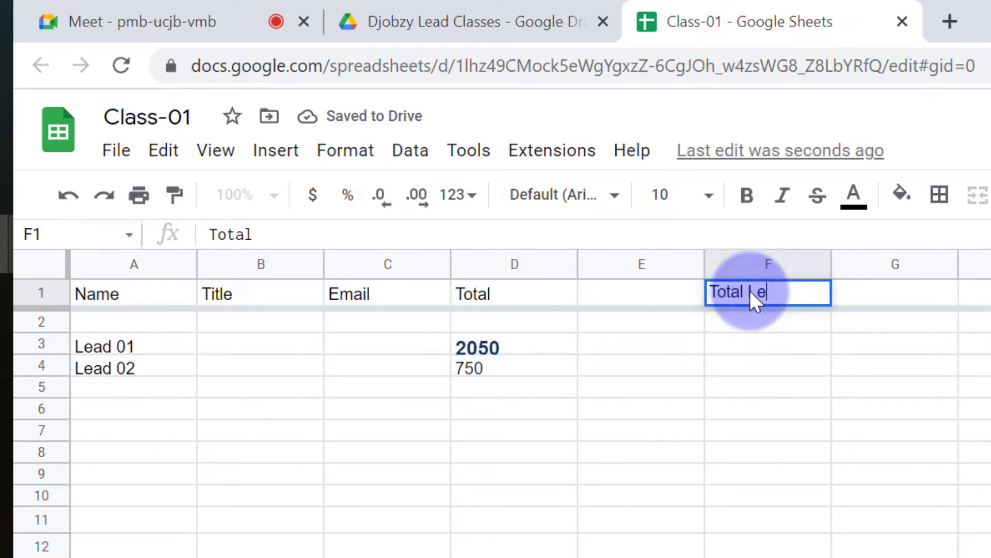
pyautogui.write('ads')
pyautogui.press('Return')
pyautogui.press('Return')
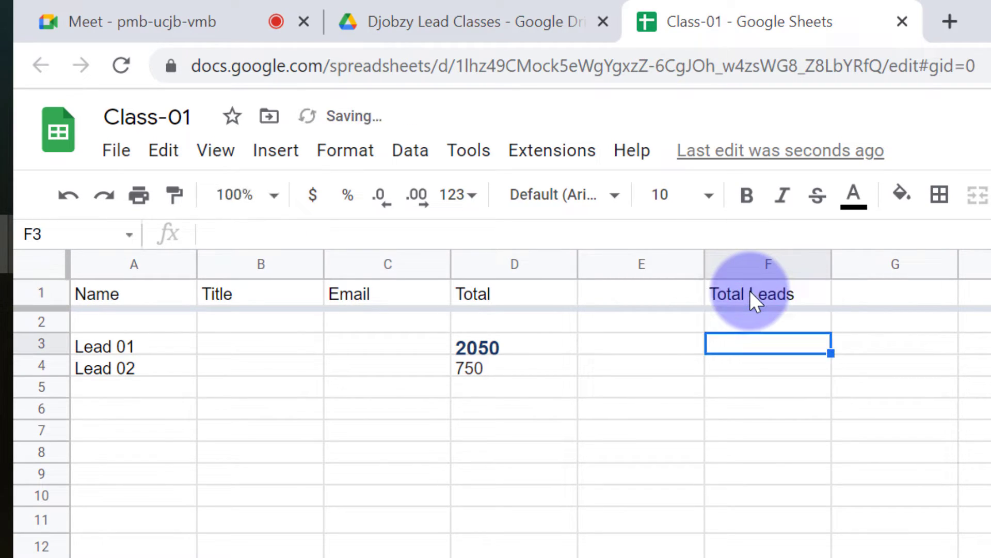
pyautogui.press('Up')
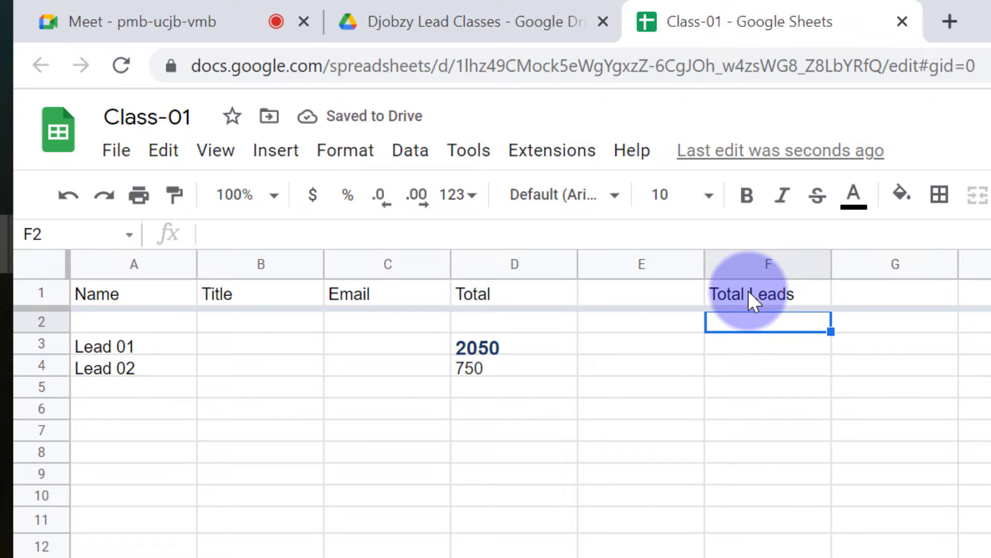
# Select cell F3 beside Lead 01's 2050 total, ready for a formula
pyautogui.click(739, 367)
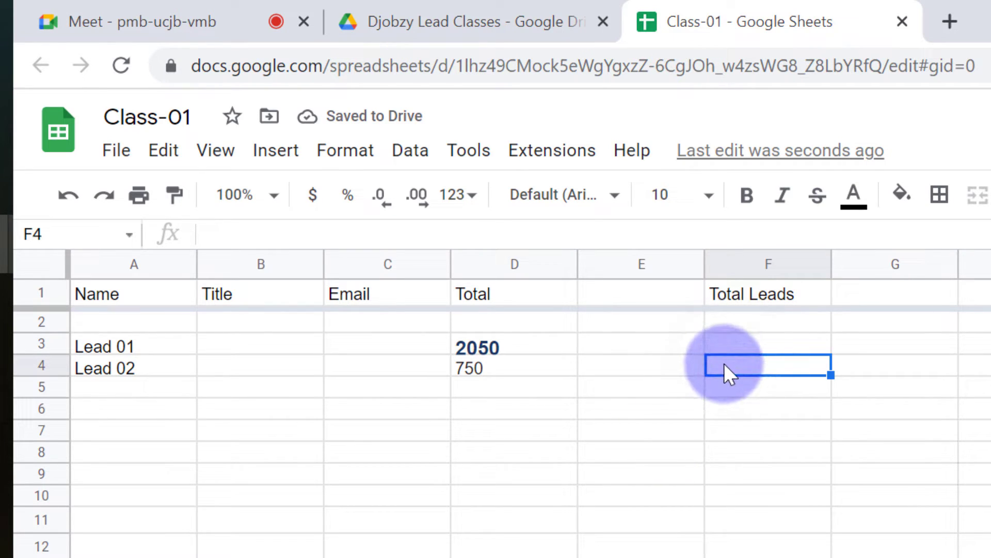
pyautogui.click(748, 344)
pyautogui.click(742, 366)
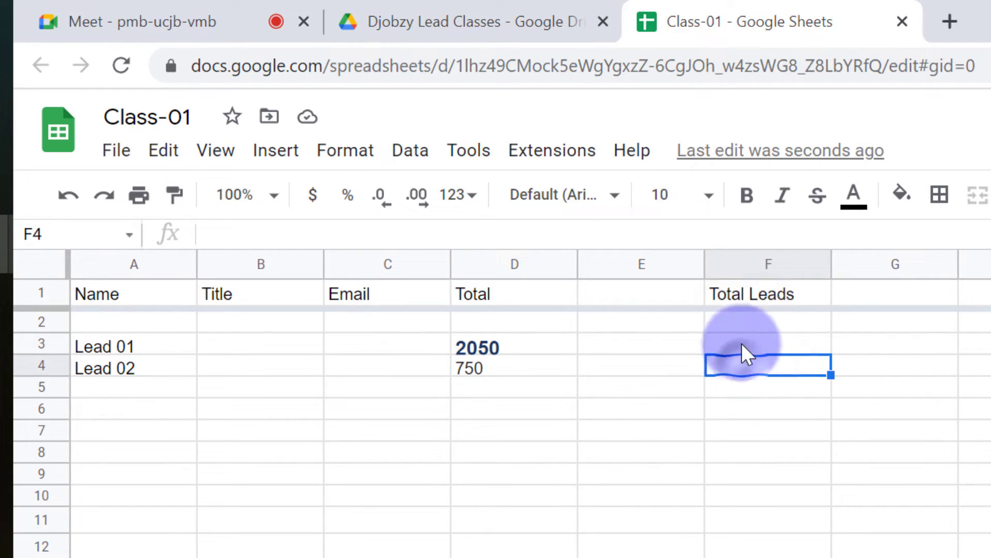
pyautogui.click(742, 343)
pyautogui.click(497, 345)
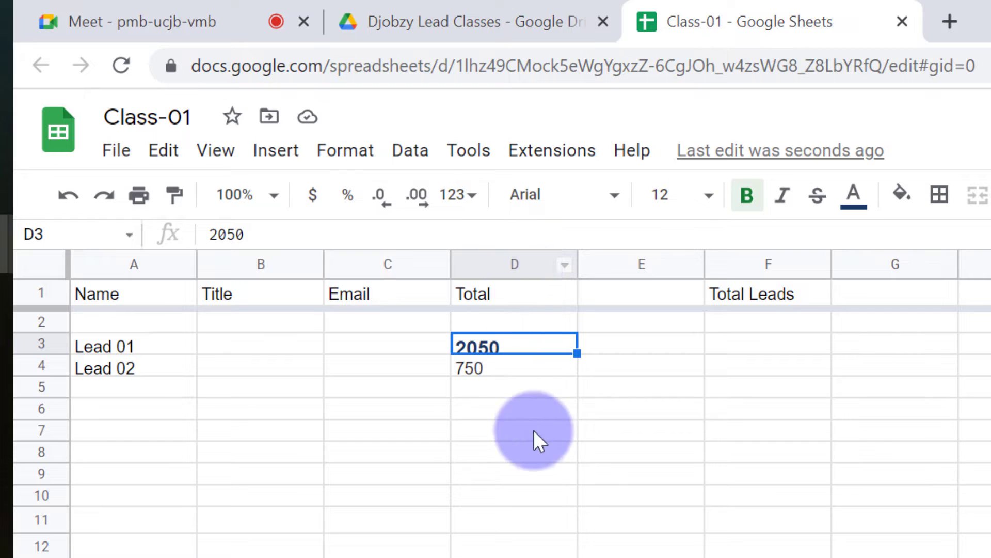
pyautogui.click(766, 320)
pyautogui.click(768, 346)
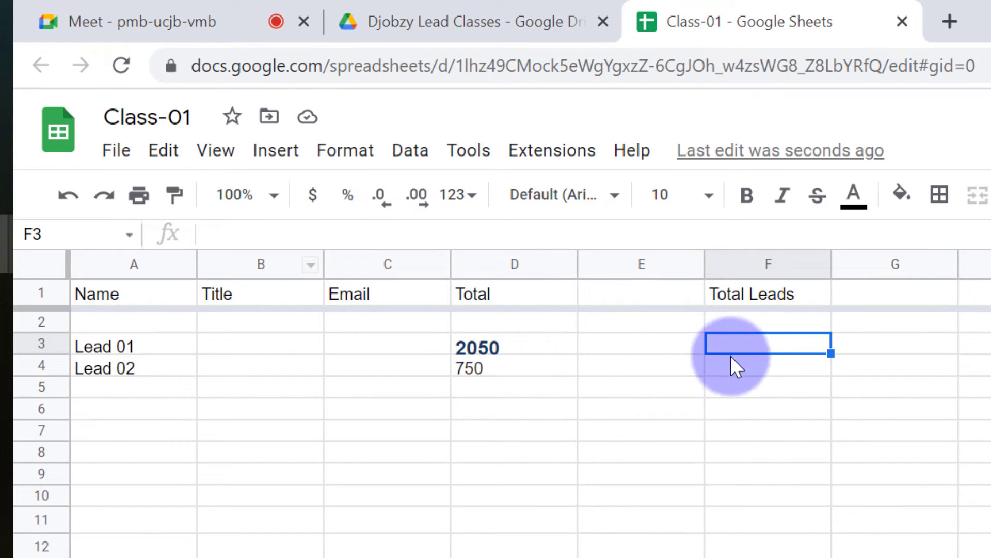
# Enter =SUM(D3:D700) in F3 under Total Leads, currently showing 0
pyautogui.doubleClick(753, 345)
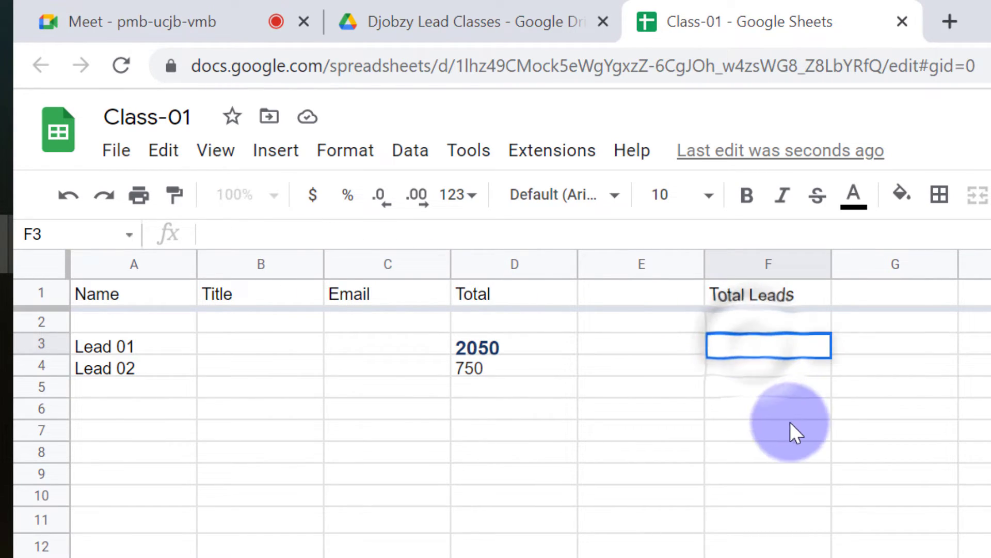
pyautogui.write('=')
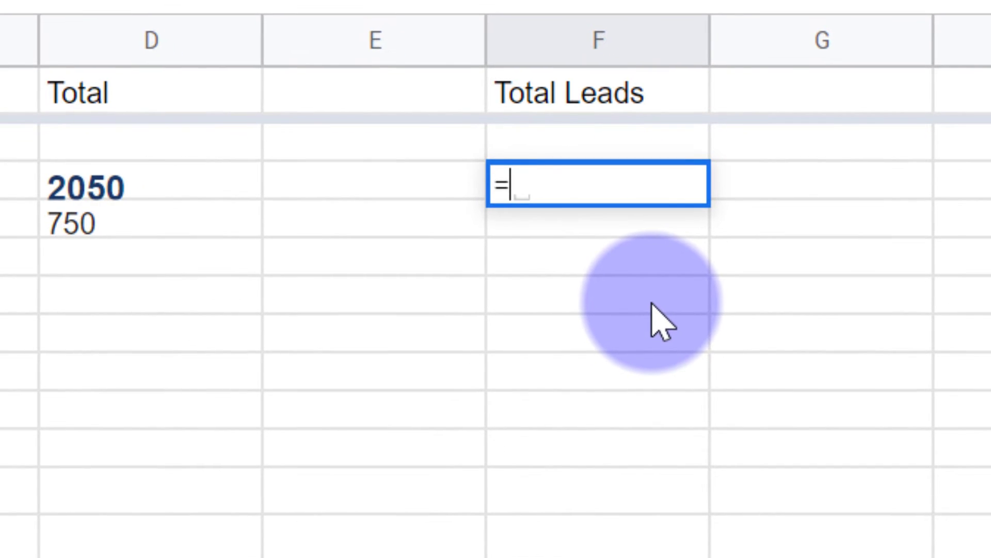
pyautogui.write('SUM')
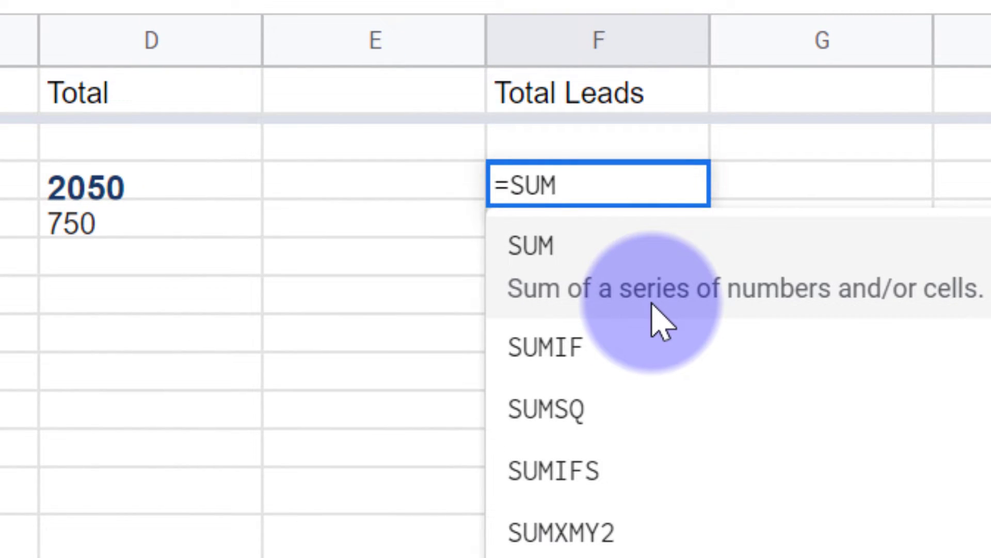
pyautogui.write('(')
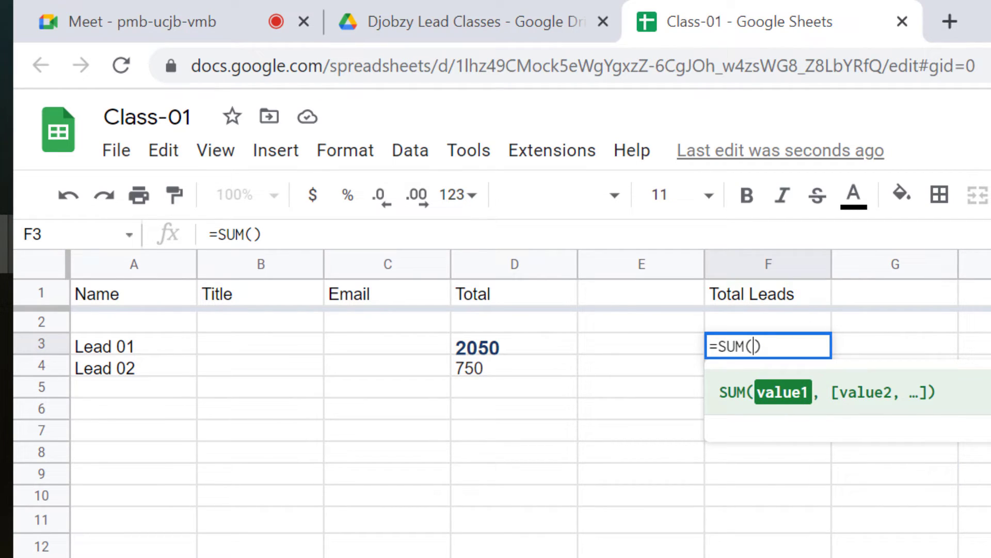
pyautogui.write('d')
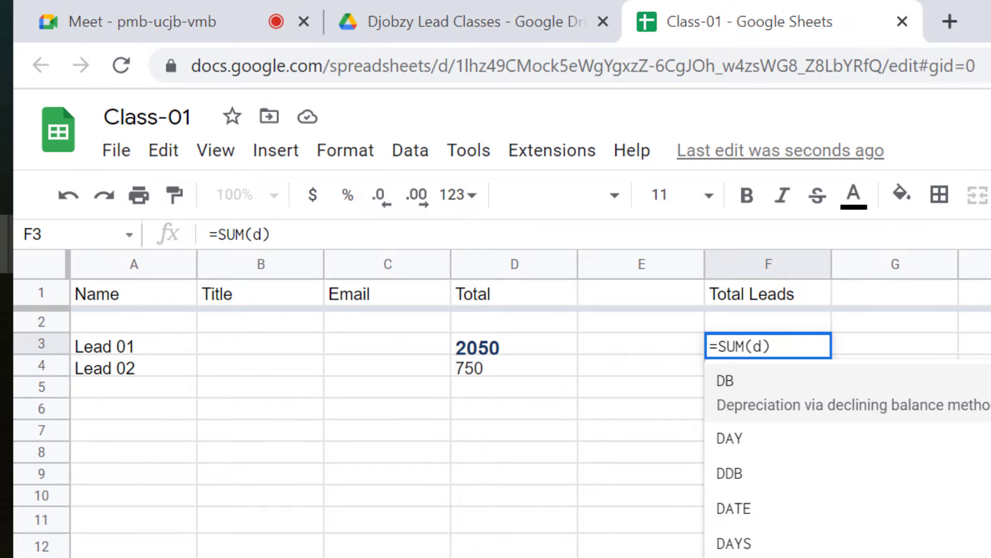
pyautogui.write('3')
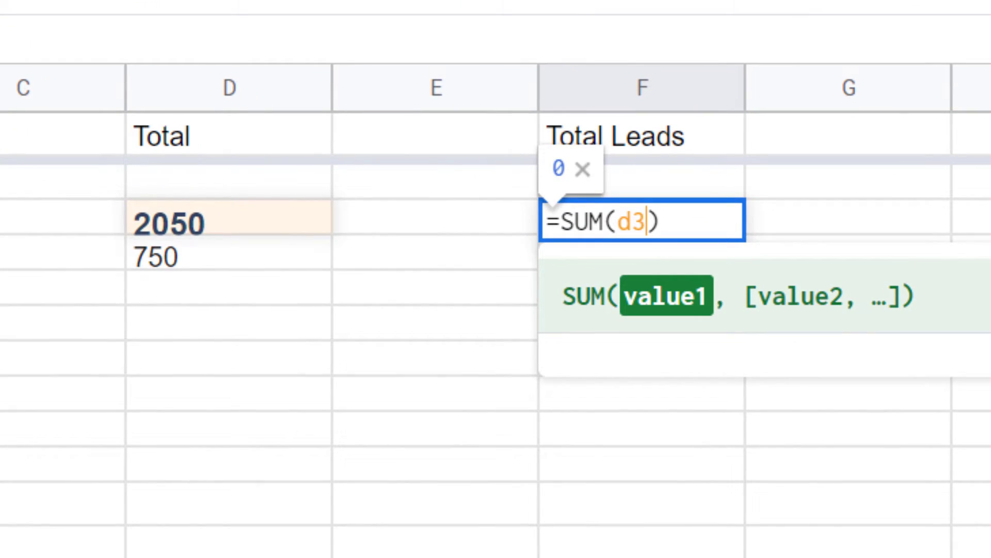
pyautogui.write(':')
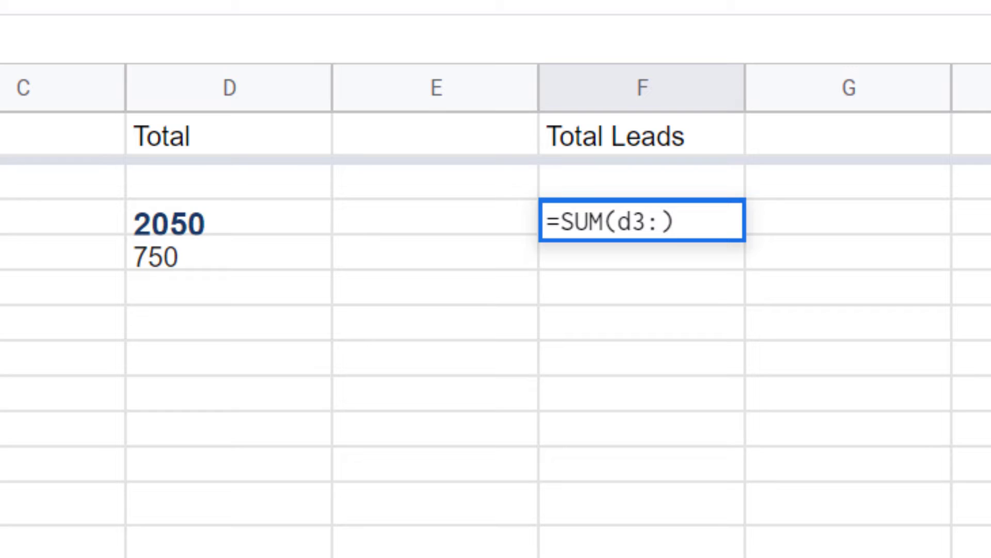
pyautogui.write('D')
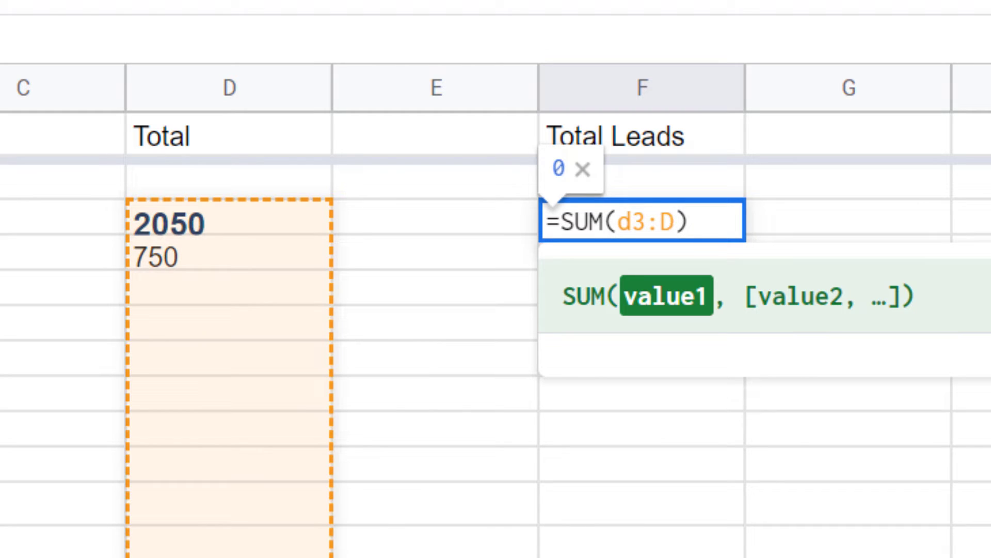
pyautogui.write('700')
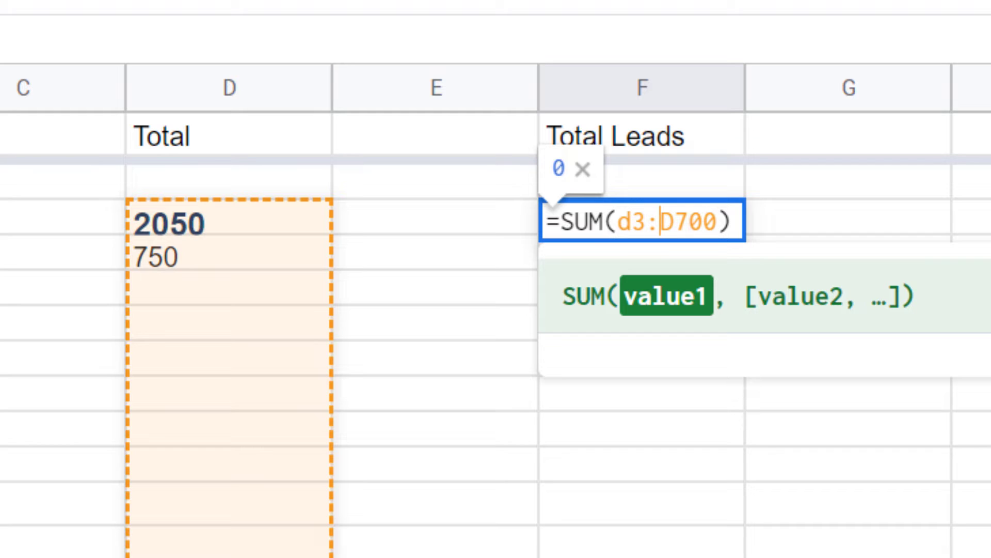
pyautogui.press('Left')
pyautogui.press('Left')
pyautogui.press('Left')
pyautogui.press('Left')
pyautogui.press('Left')
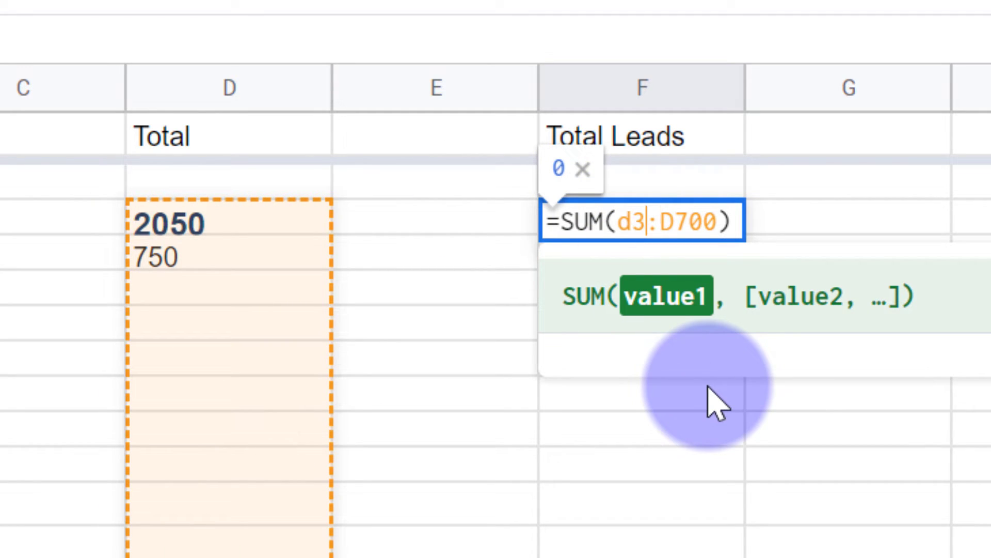
pyautogui.hotkey('shift', 'Left')
pyautogui.press('Escape')
pyautogui.doubleClick(593, 230)
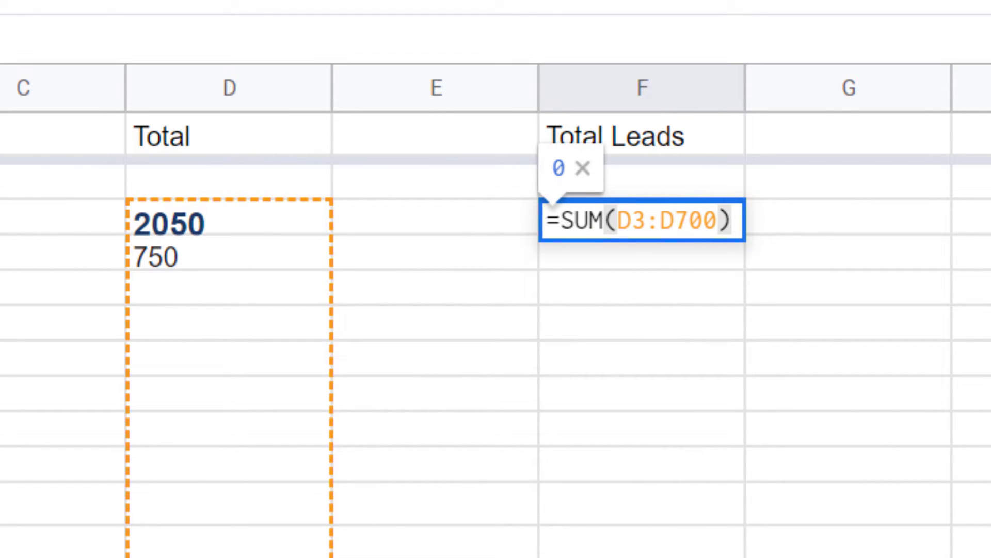
pyautogui.click(636, 258)
pyautogui.click(656, 228)
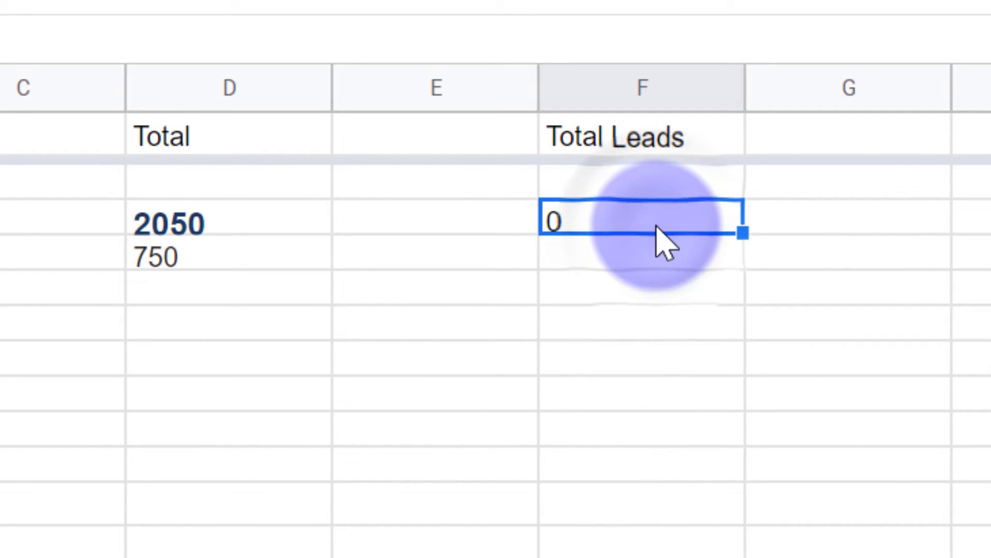
pyautogui.click(238, 223)
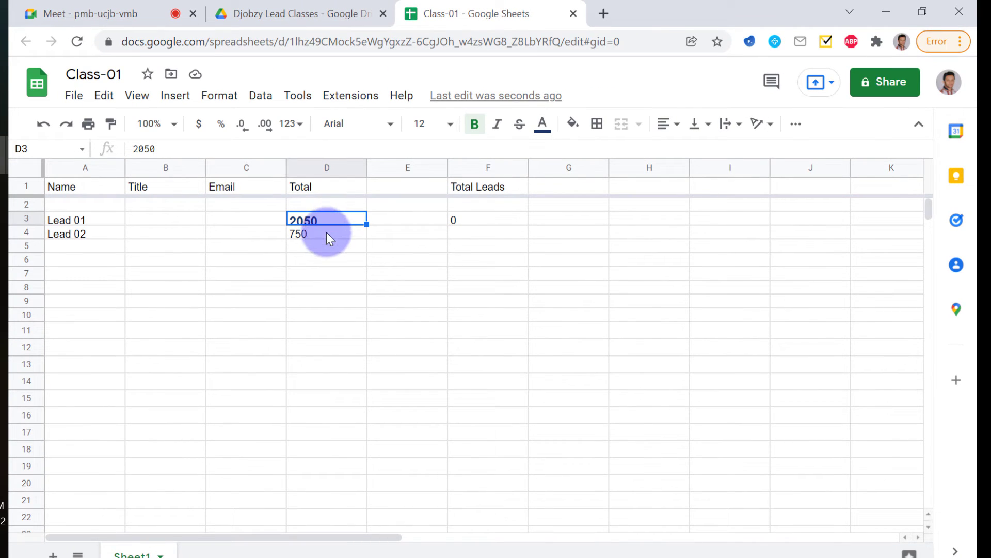
# Apply Number format to column D so totals read 2,050.00 and 750.00
pyautogui.click(326, 235)
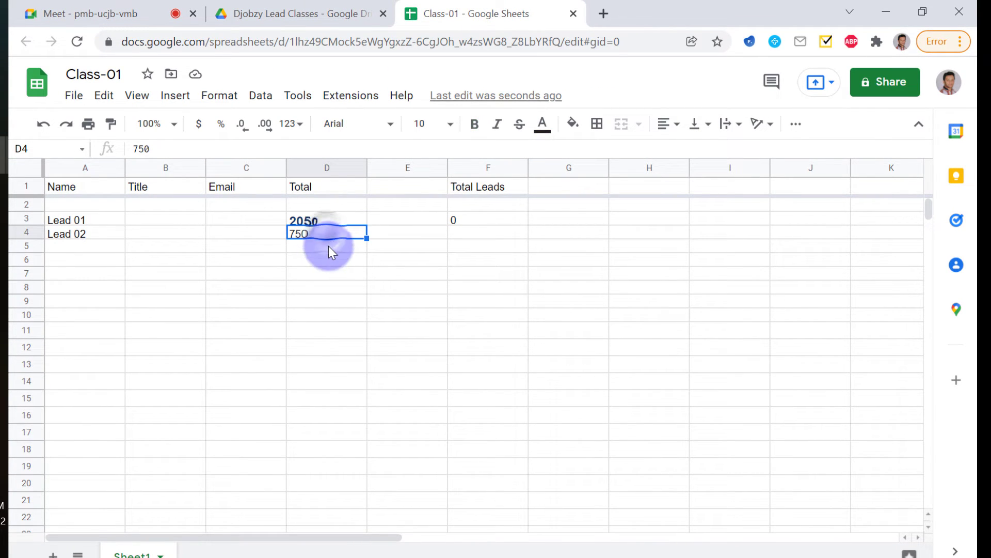
pyautogui.click(329, 219)
pyautogui.click(317, 168)
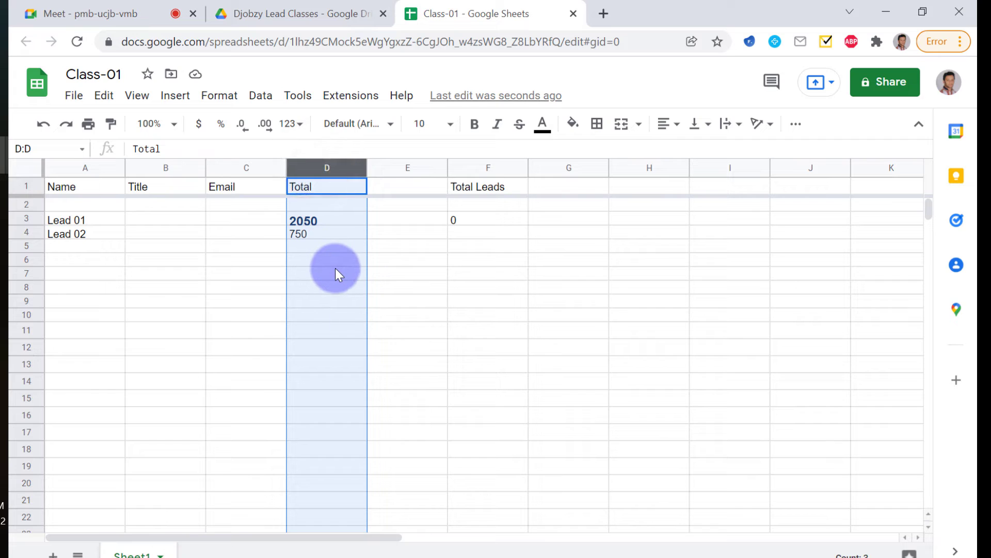
pyautogui.click(230, 166)
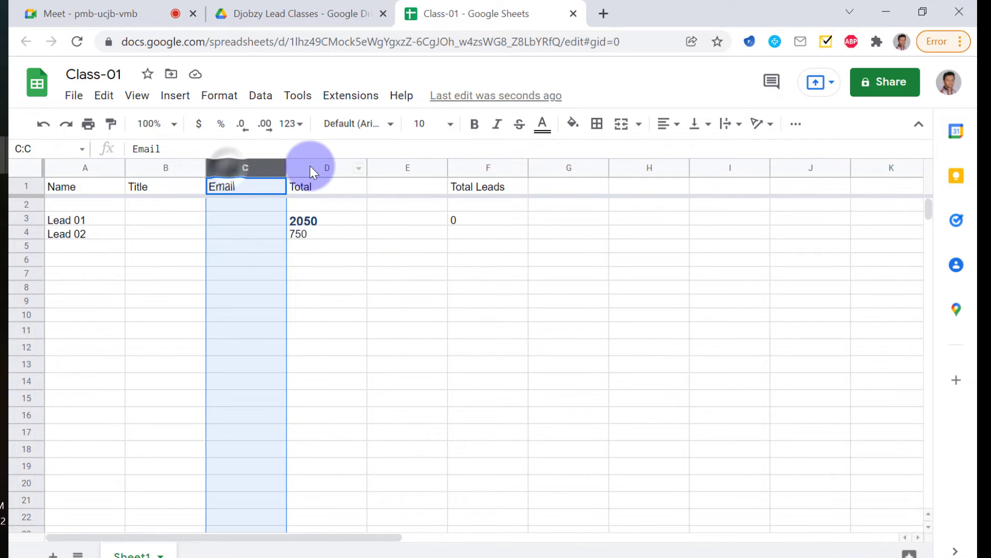
pyautogui.click(310, 166)
pyautogui.rightClick(333, 257)
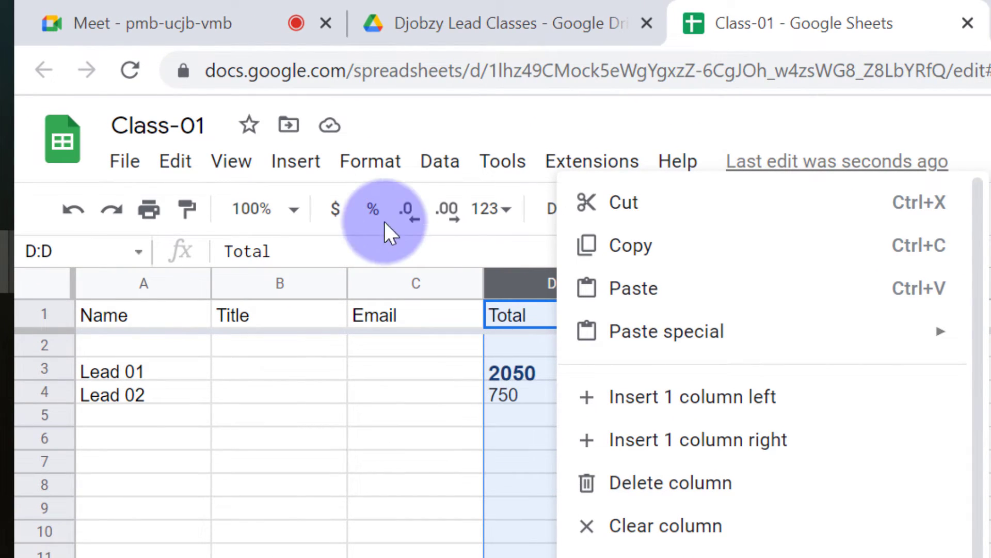
pyautogui.click(373, 163)
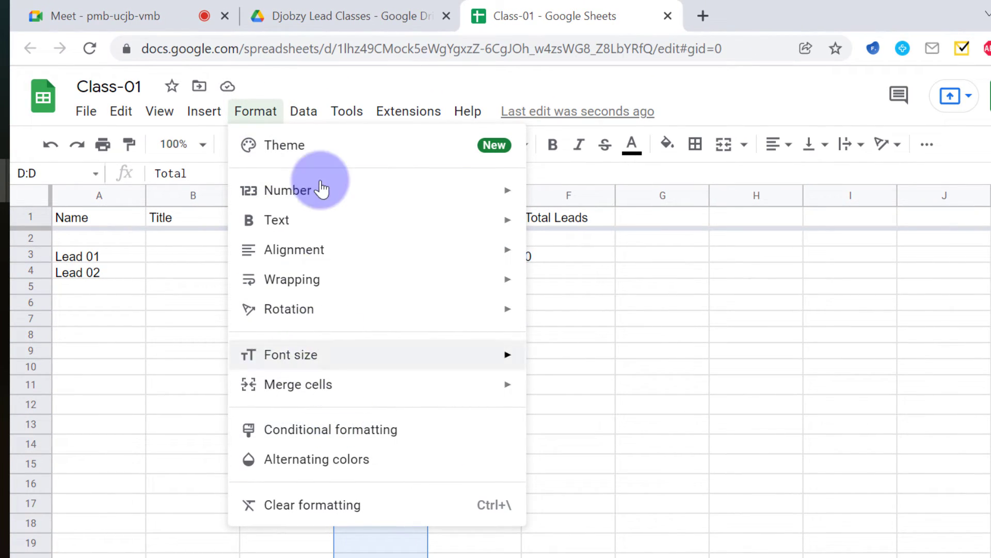
pyautogui.moveTo(330, 201)
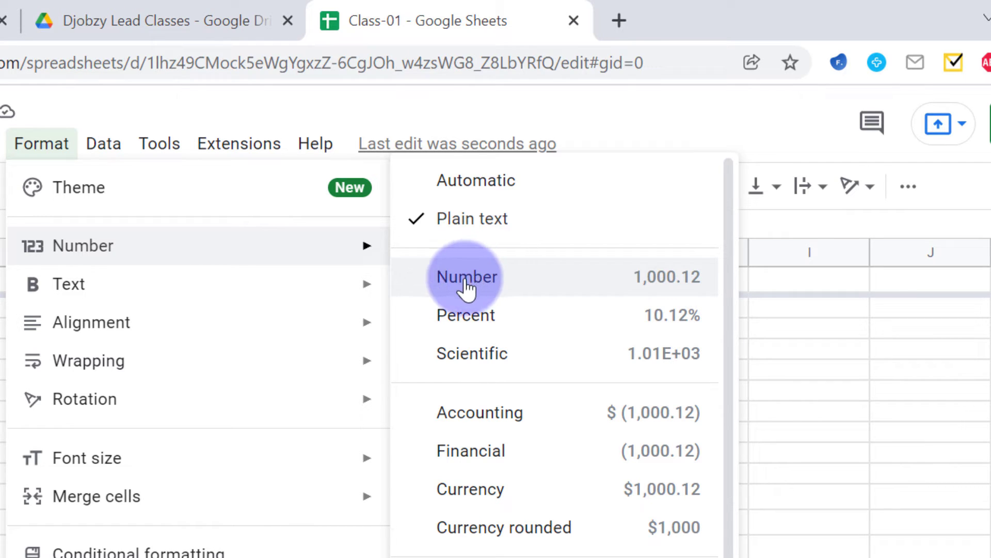
pyautogui.click(477, 284)
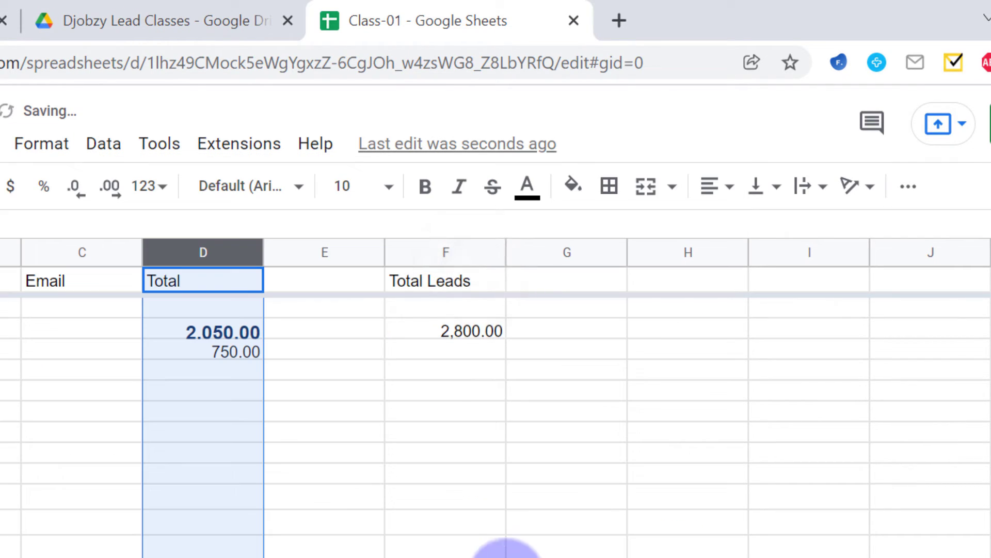
pyautogui.click(423, 548)
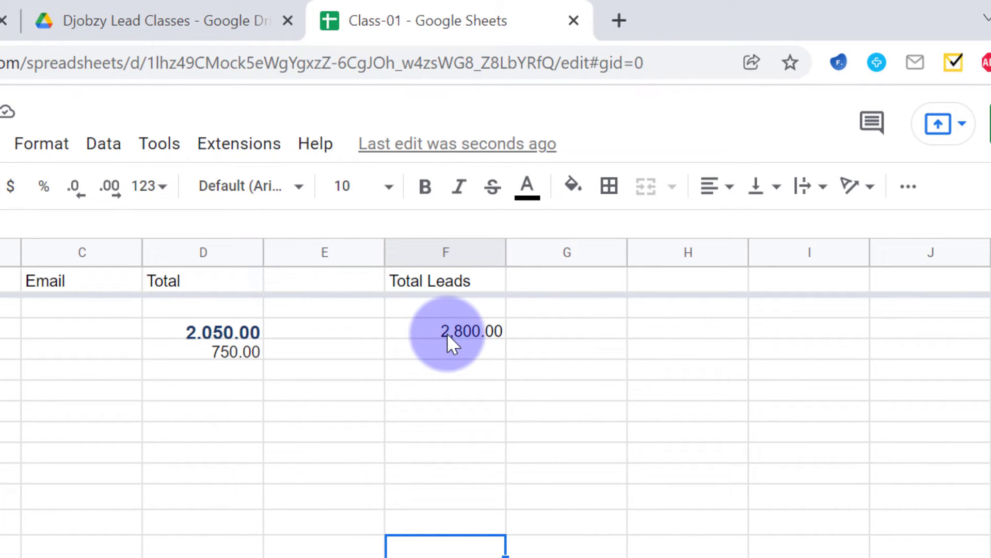
# Inspect F3's =SUM(D3:D700) formula and verify the Total Leads sum of 3,100.00
pyautogui.doubleClick(448, 333)
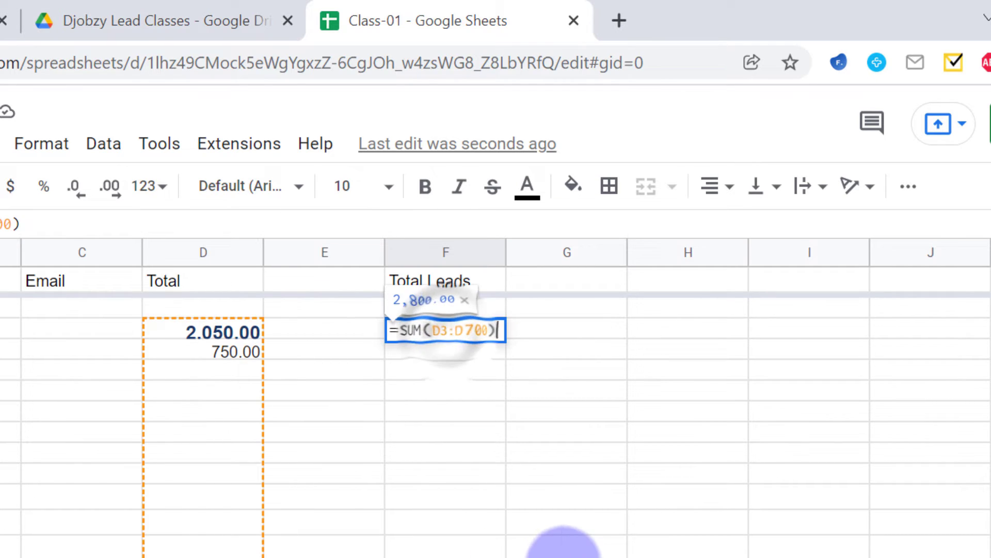
pyautogui.click(530, 483)
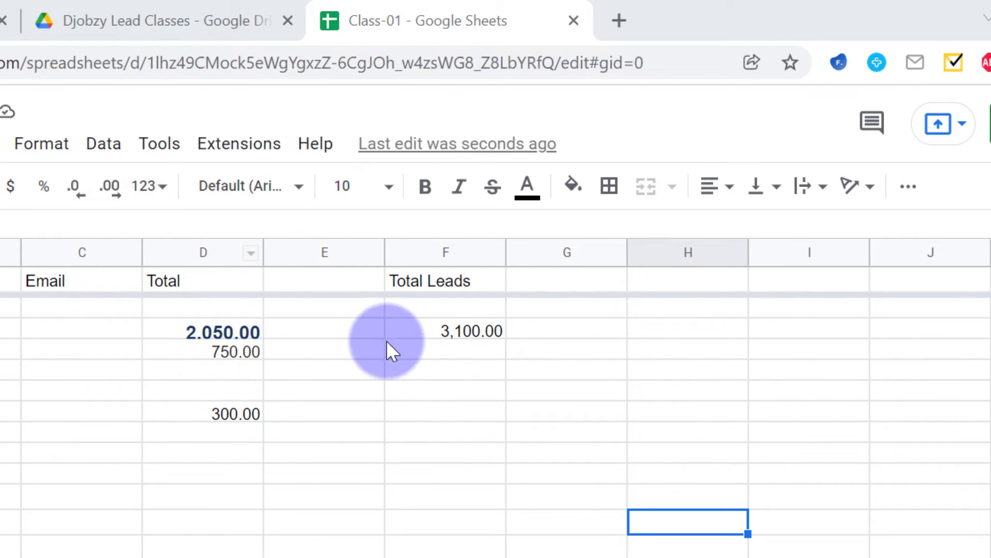
pyautogui.click(429, 333)
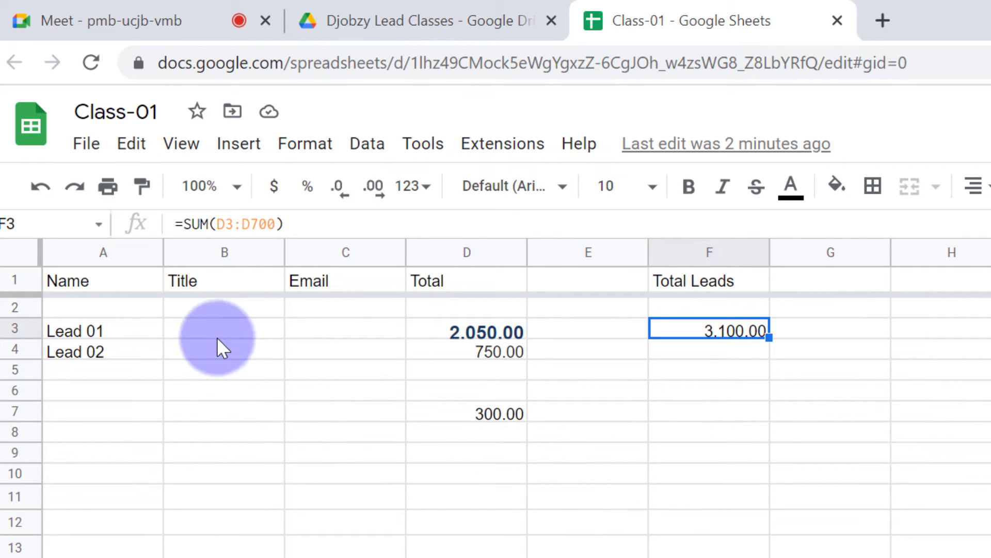
# Clear all old lead data in the range A3:F8
pyautogui.click(113, 323)
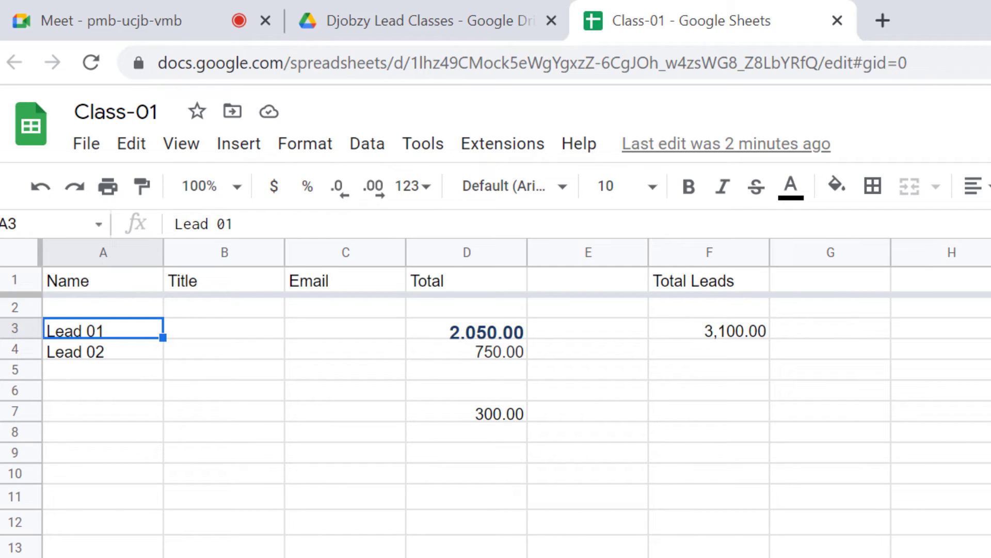
pyautogui.hotkey('shift', 'Down')
pyautogui.hotkey('shift', 'Down')
pyautogui.hotkey('shift', 'Down')
pyautogui.hotkey('shift', 'Down')
pyautogui.hotkey('shift', 'Down')
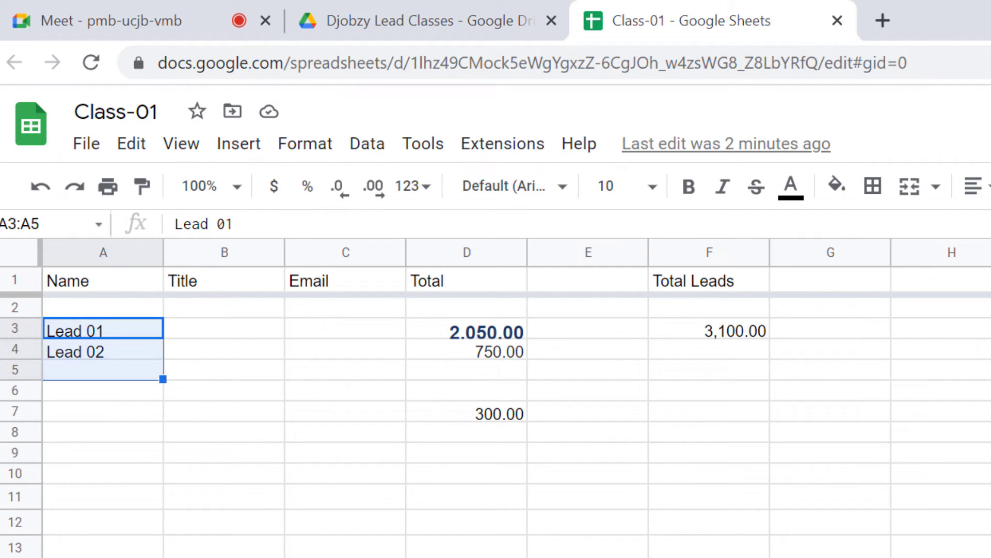
pyautogui.hotkey('shift', 'Right')
pyautogui.hotkey('shift', 'Right')
pyautogui.hotkey('shift', 'Right')
pyautogui.hotkey('shift', 'Right')
pyautogui.hotkey('shift', 'Right')
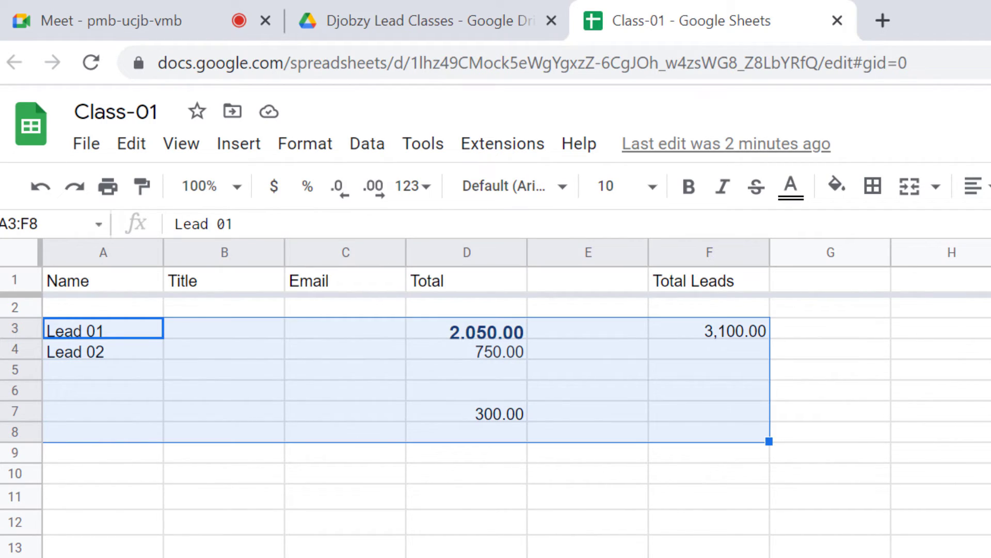
pyautogui.press('Delete')
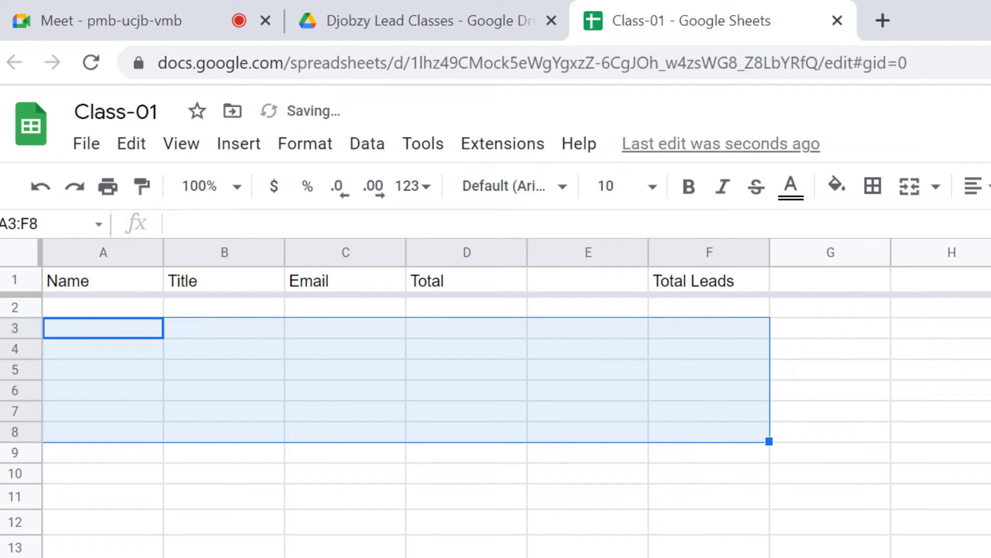
pyautogui.click(680, 542)
# Enter a new lead's name, title 'T' and email address in A3:C3
pyautogui.click(60, 332)
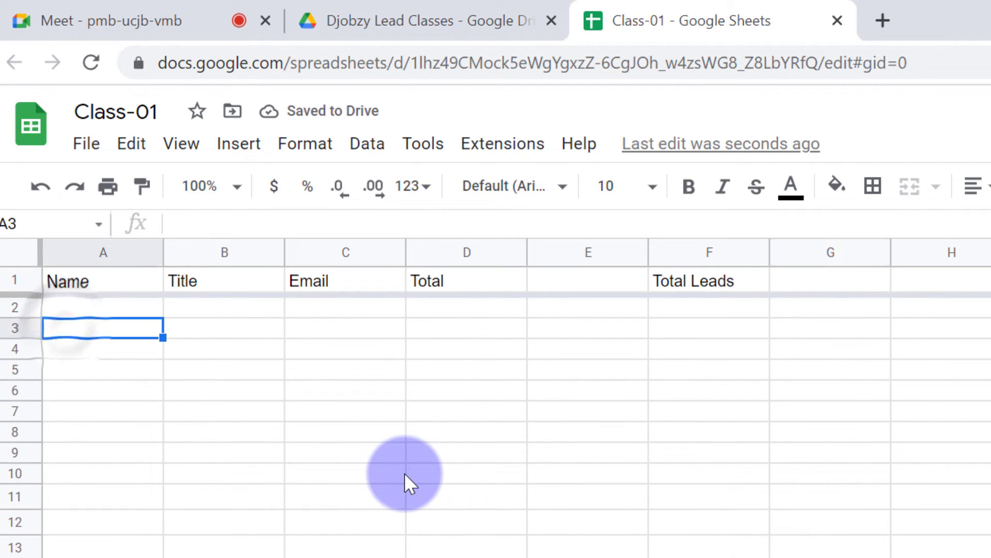
pyautogui.write('on')
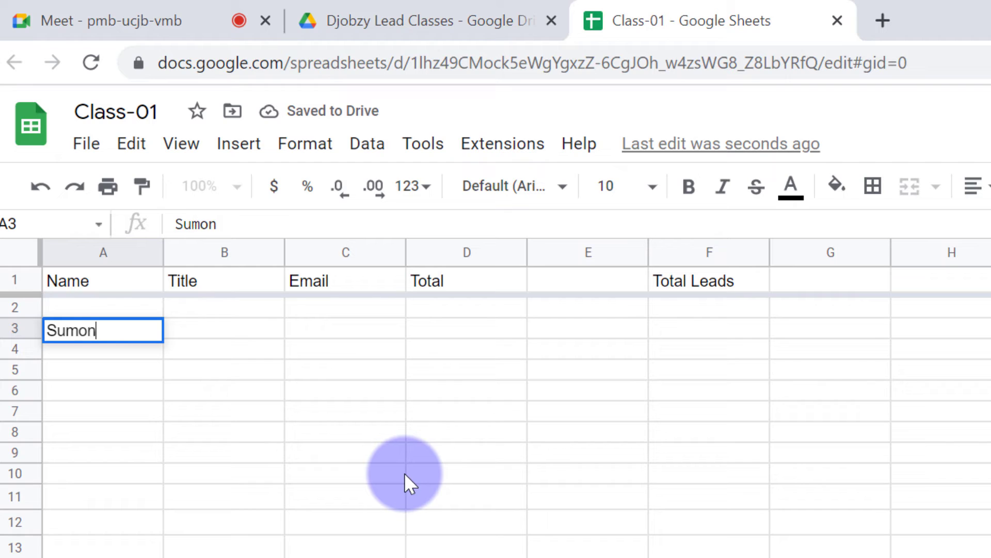
pyautogui.press('Return')
pyautogui.press('Up')
pyautogui.press('Right')
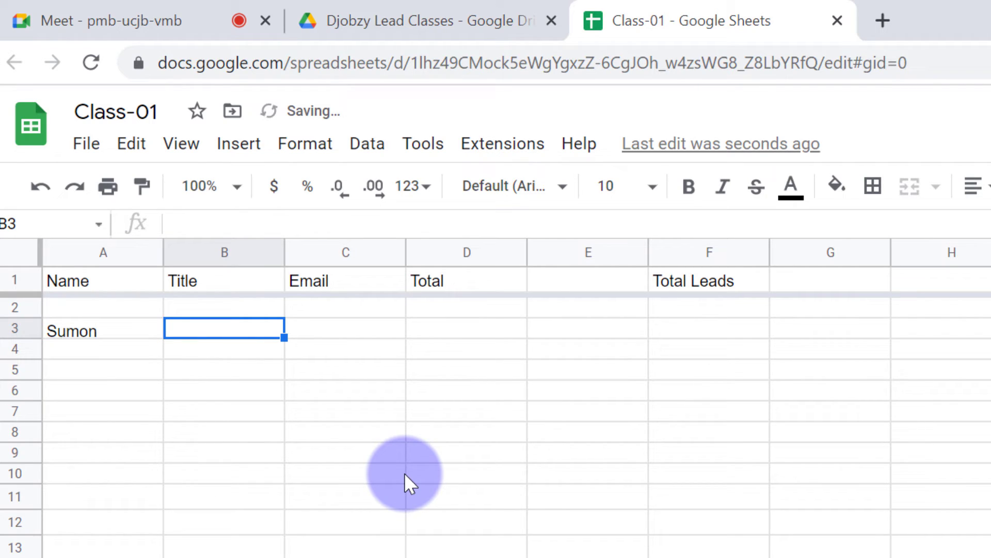
pyautogui.write('T')
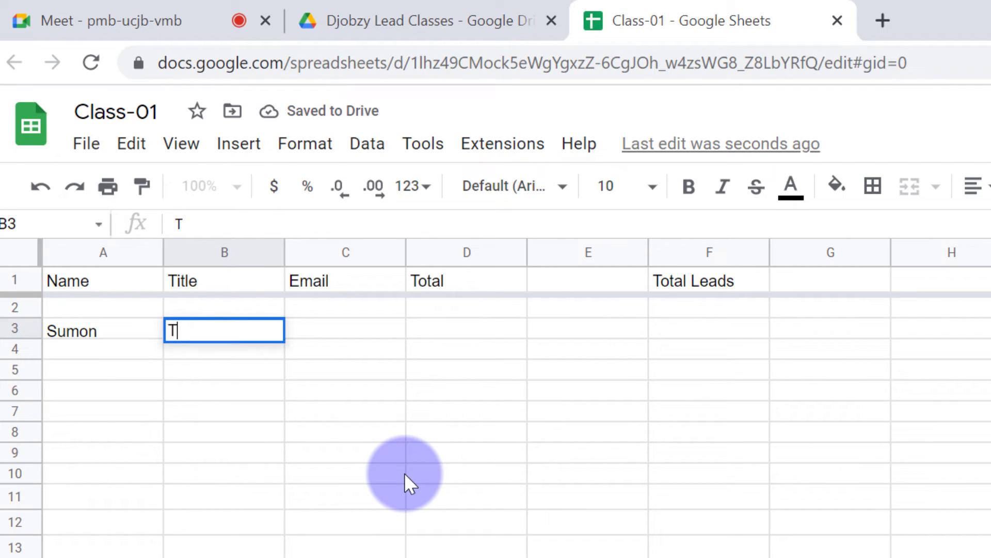
pyautogui.press('Tab')
pyautogui.write('E')
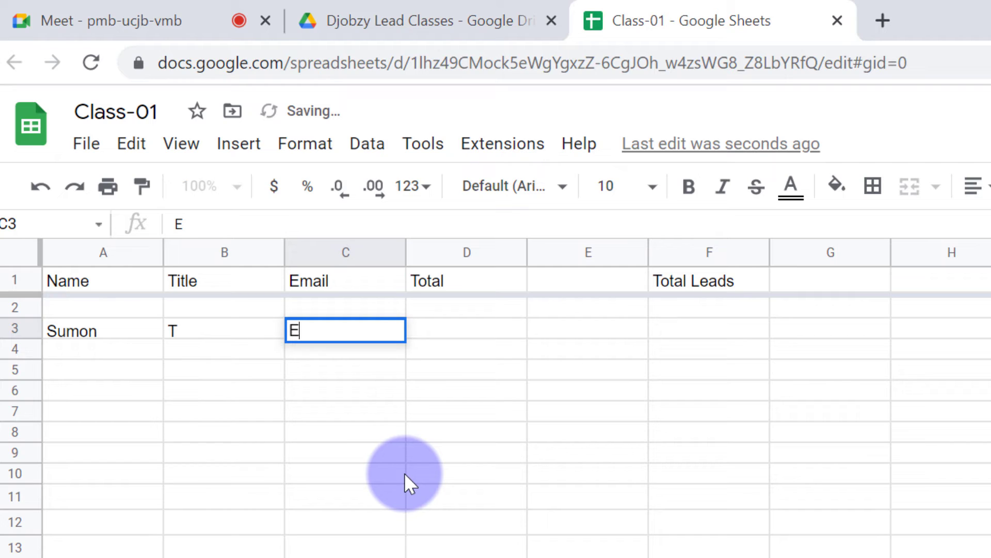
pyautogui.write('@')
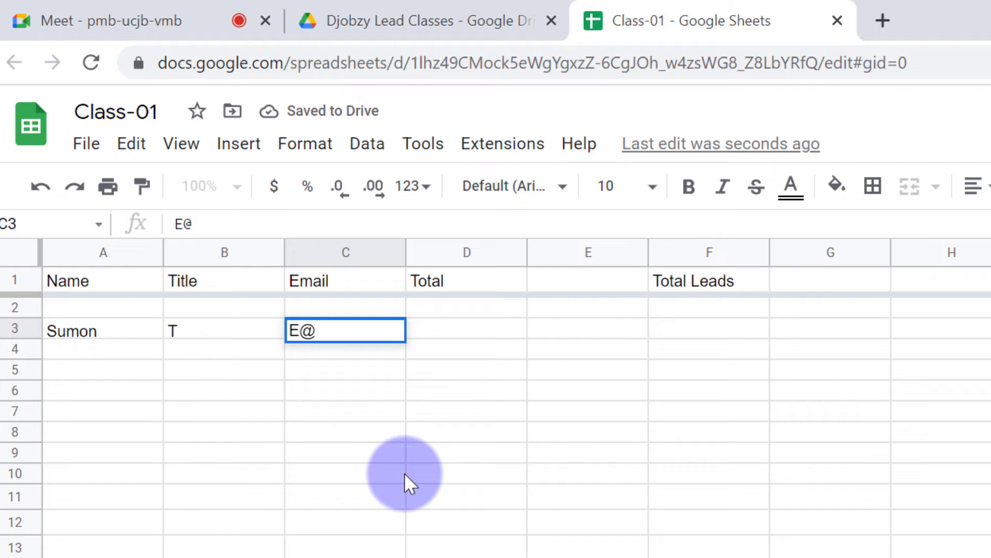
pyautogui.write('s.com')
pyautogui.press('Return')
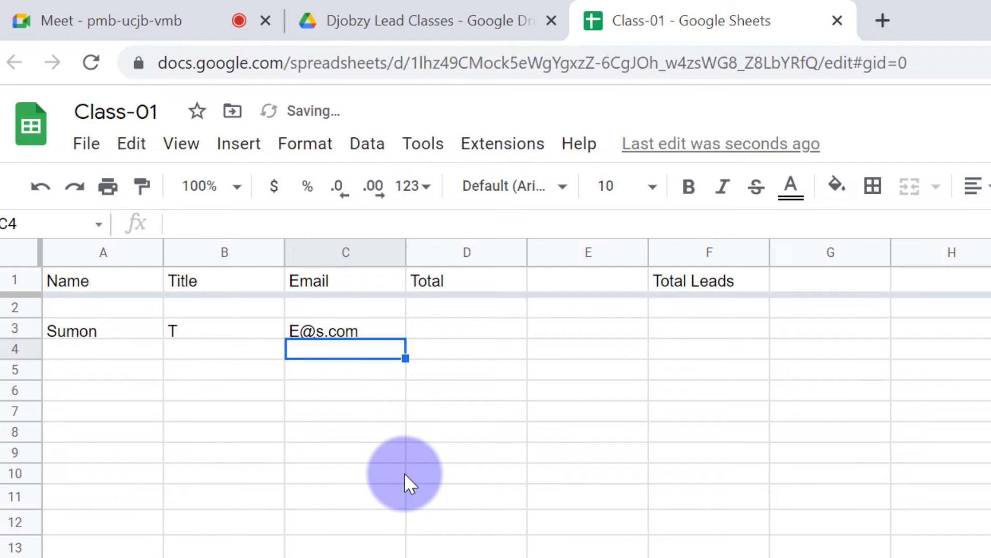
# Copy the lead's row A3:C3 and paste it into row 4 as a duplicate
pyautogui.press('Up')
pyautogui.press('Left')
pyautogui.press('Down')
pyautogui.press('Left')
pyautogui.press('Up')
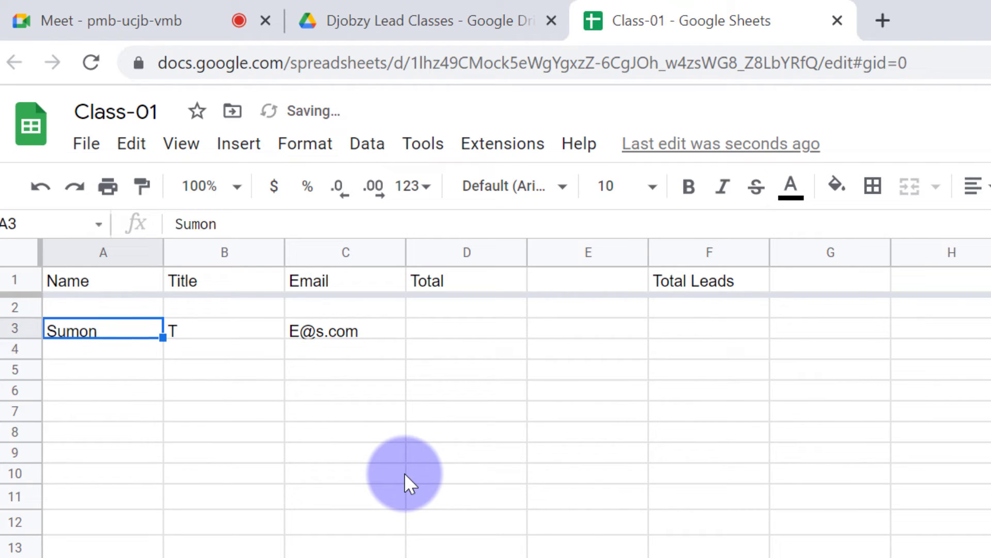
pyautogui.hotkey('shift', 'Right')
pyautogui.hotkey('shift', 'Right')
pyautogui.hotkey('shift', 'Right')
pyautogui.hotkey('shift', 'Left')
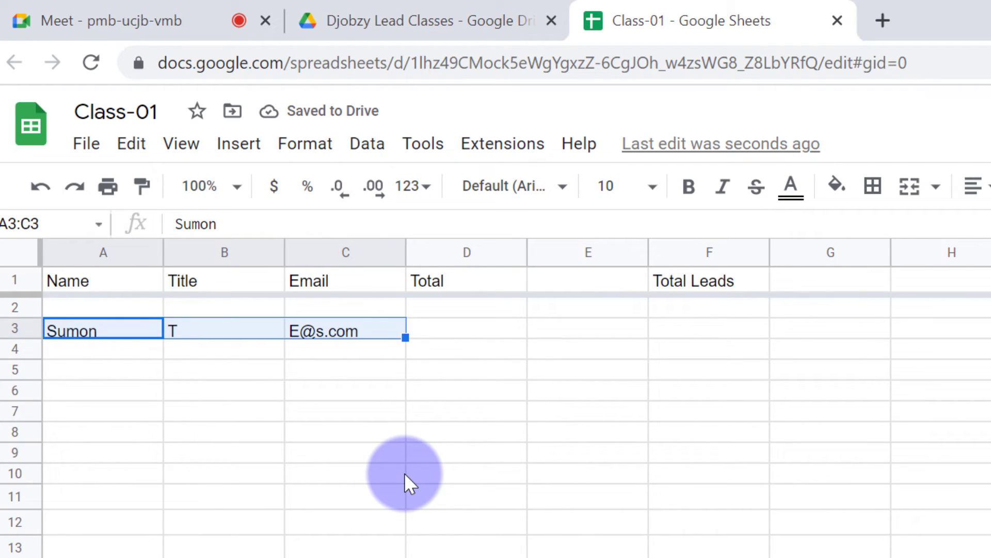
pyautogui.hotkey('ctrl', 'c')
pyautogui.press('Down')
pyautogui.hotkey('ctrl', 'v')
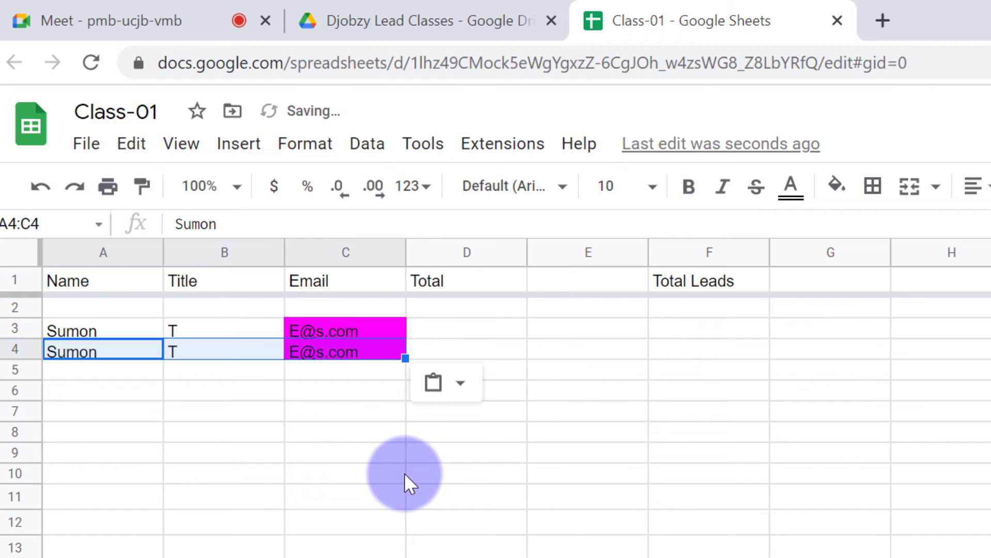
# Add a 'q' to the duplicated email in C4 so it differs
pyautogui.doubleClick(337, 354)
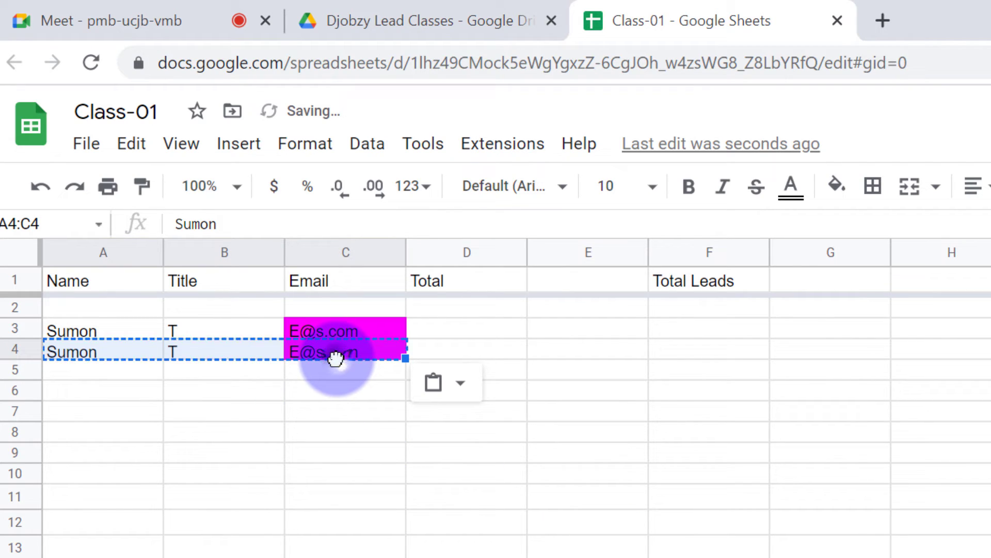
pyautogui.press('Escape')
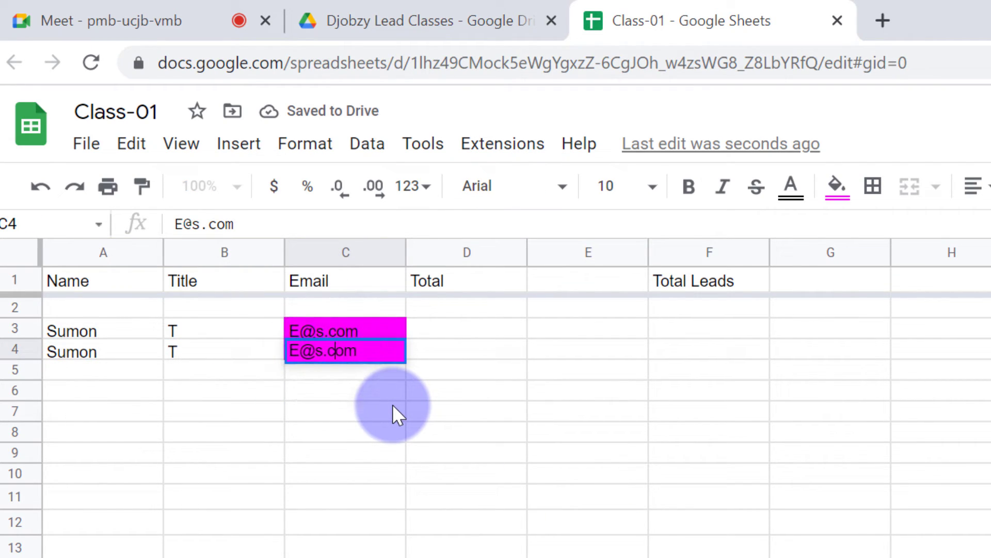
pyautogui.write('q')
pyautogui.press('Return')
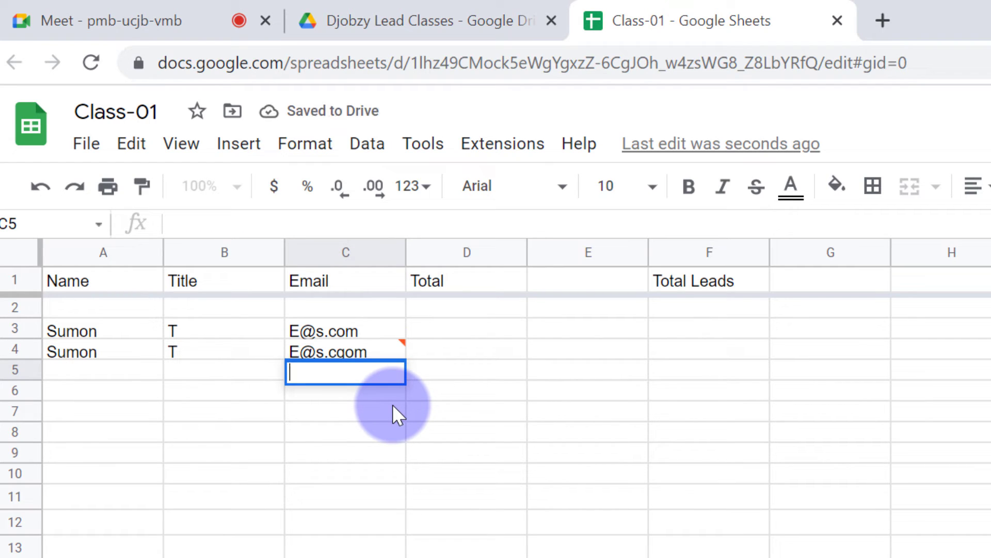
pyautogui.click(358, 349)
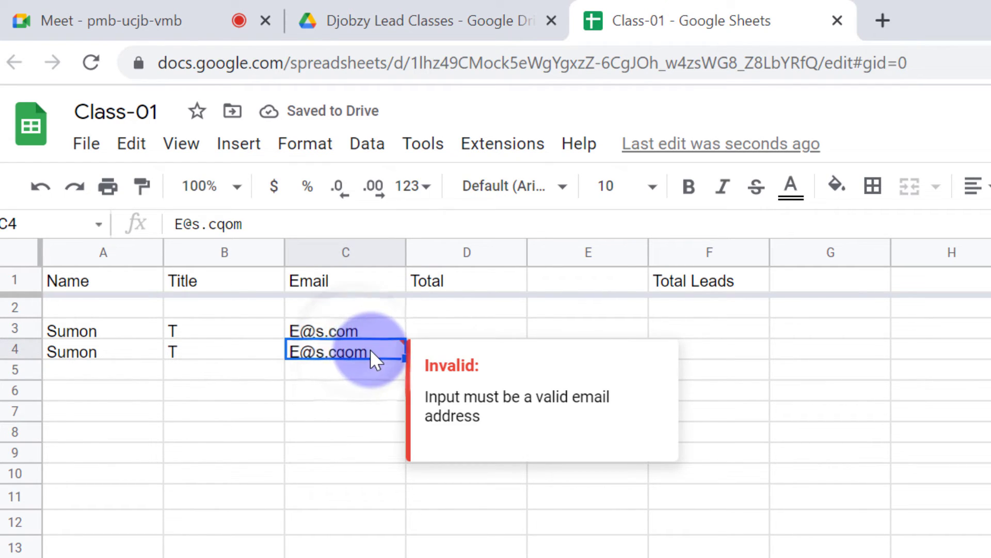
pyautogui.doubleClick(361, 349)
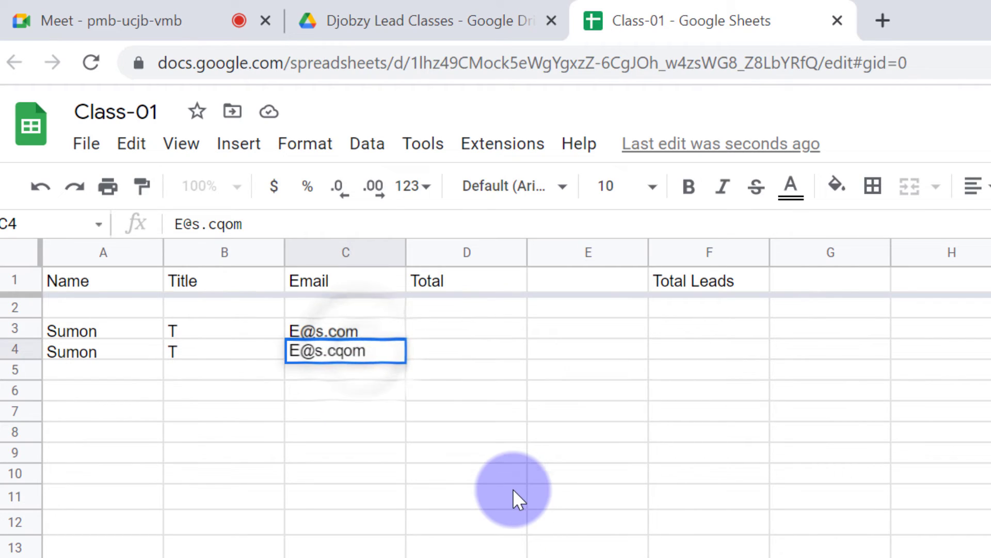
pyautogui.press('Left')
pyautogui.press('BackSpace')
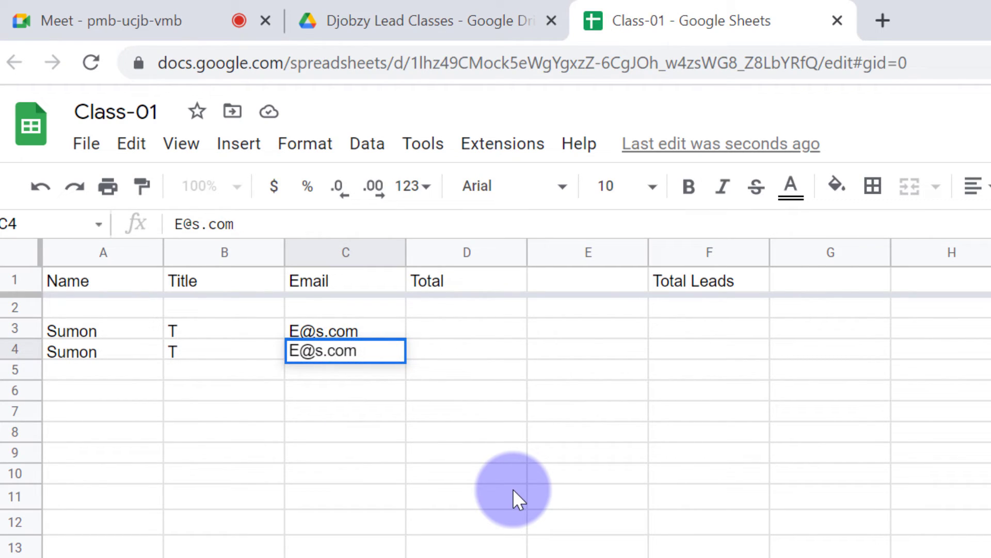
pyautogui.press('Left')
pyautogui.write('q')
pyautogui.press('Return')
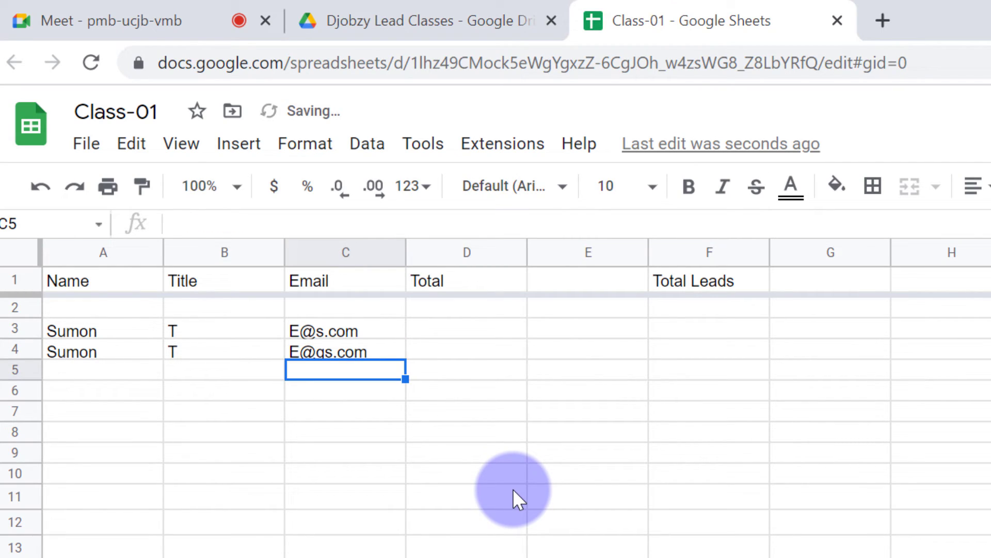
pyautogui.press('Left')
pyautogui.press('Left')
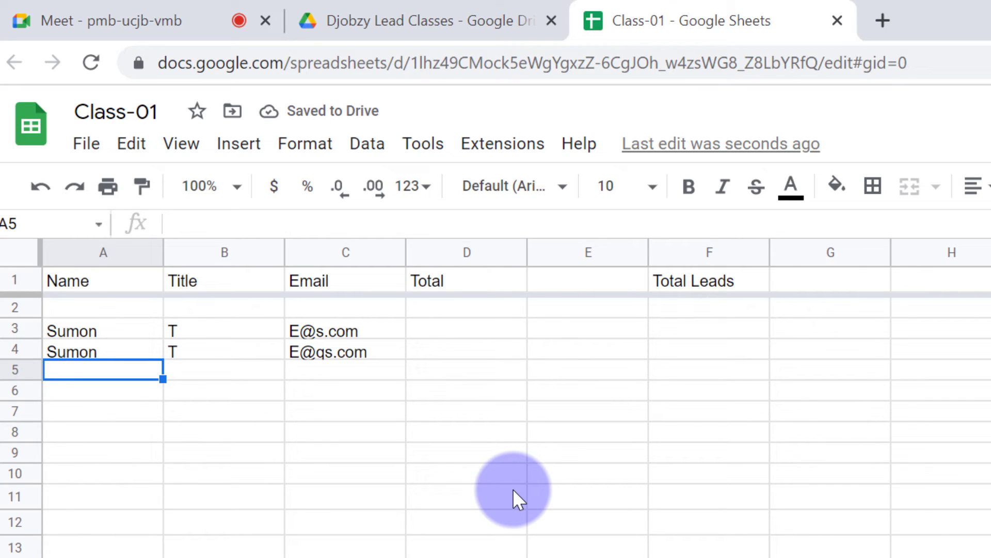
pyautogui.hotkey('ctrl', 'v')
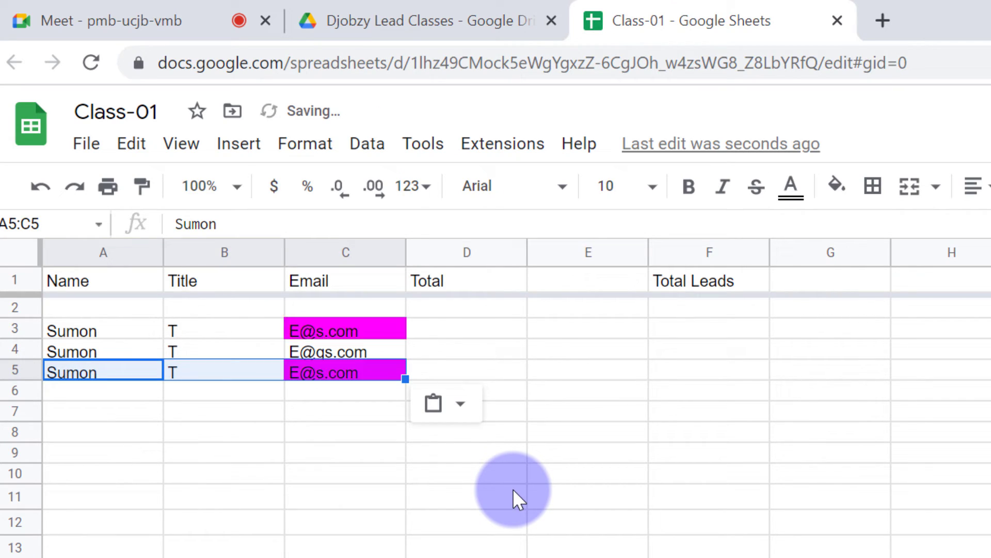
pyautogui.click(577, 499)
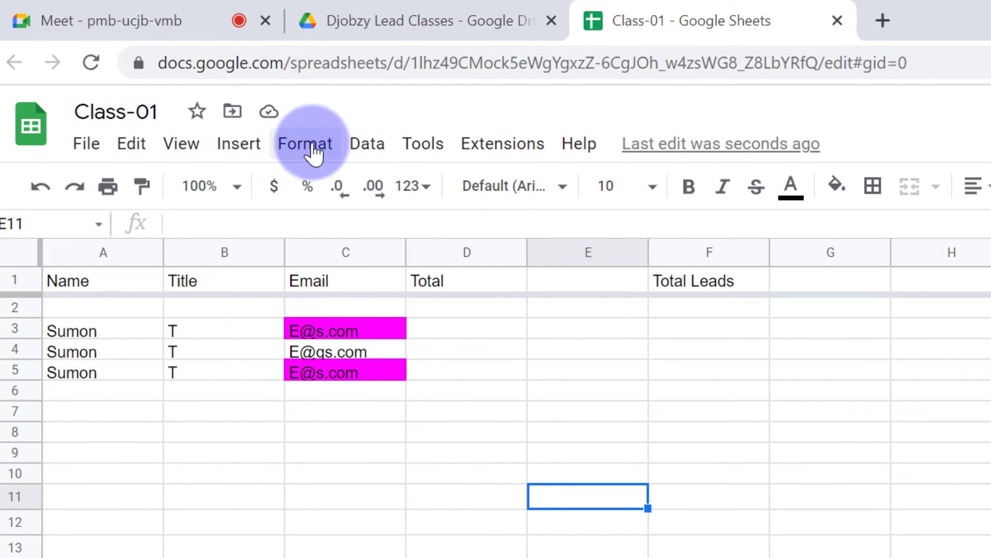
pyautogui.click(364, 152)
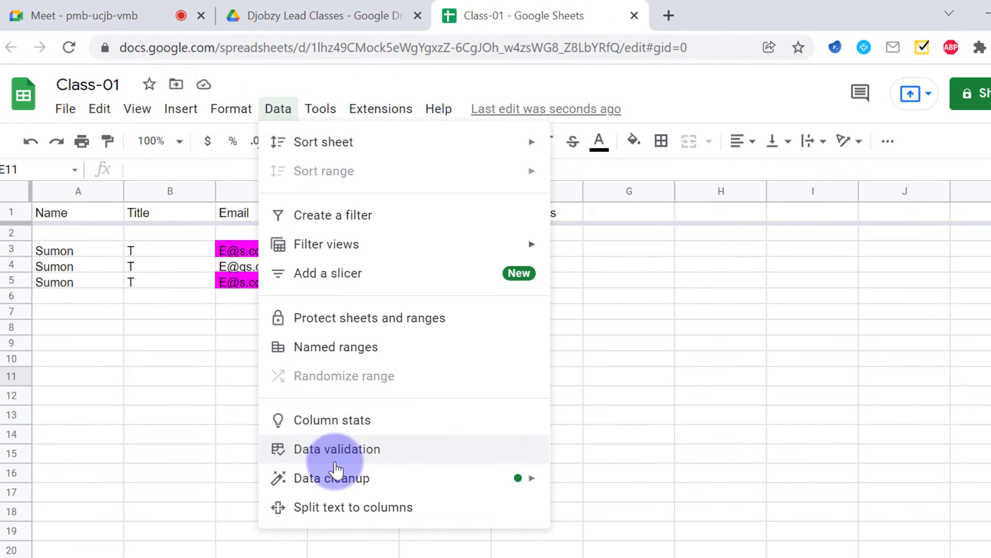
pyautogui.moveTo(279, 482)
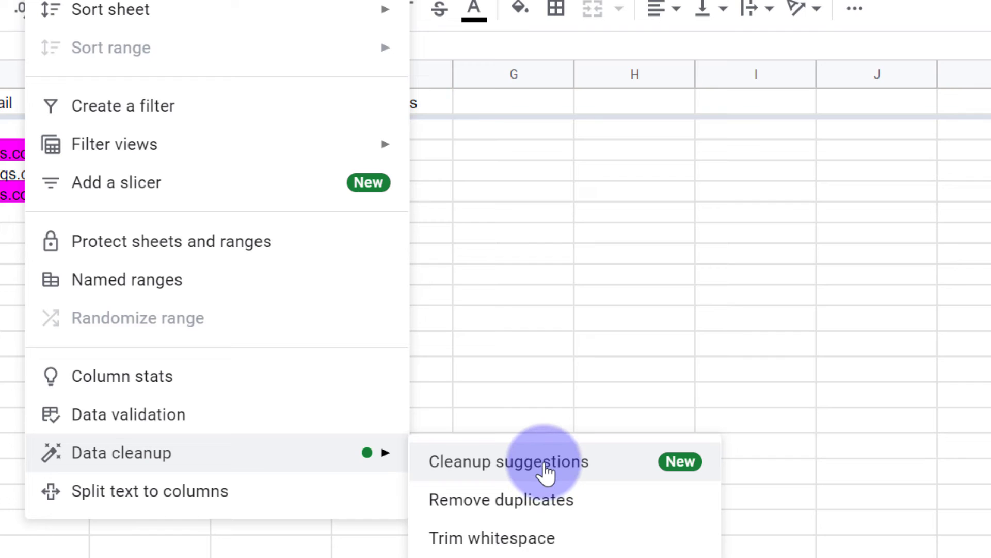
pyautogui.click(545, 465)
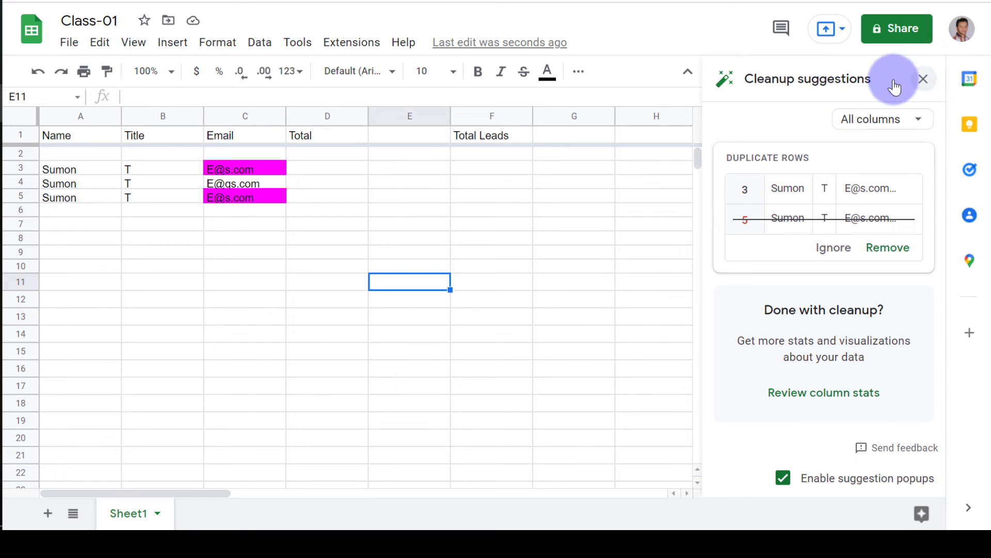
pyautogui.click(923, 79)
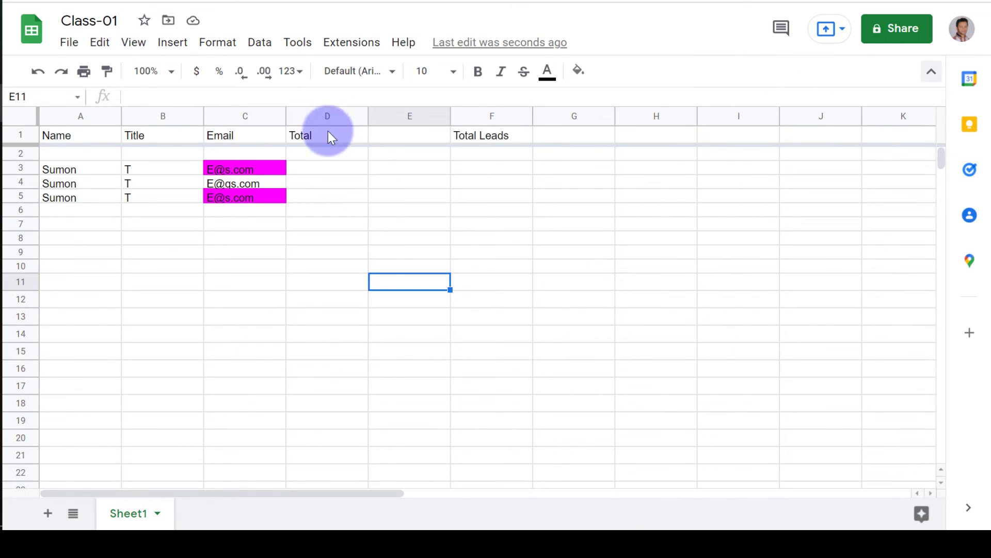
pyautogui.click(273, 46)
pyautogui.moveTo(282, 379)
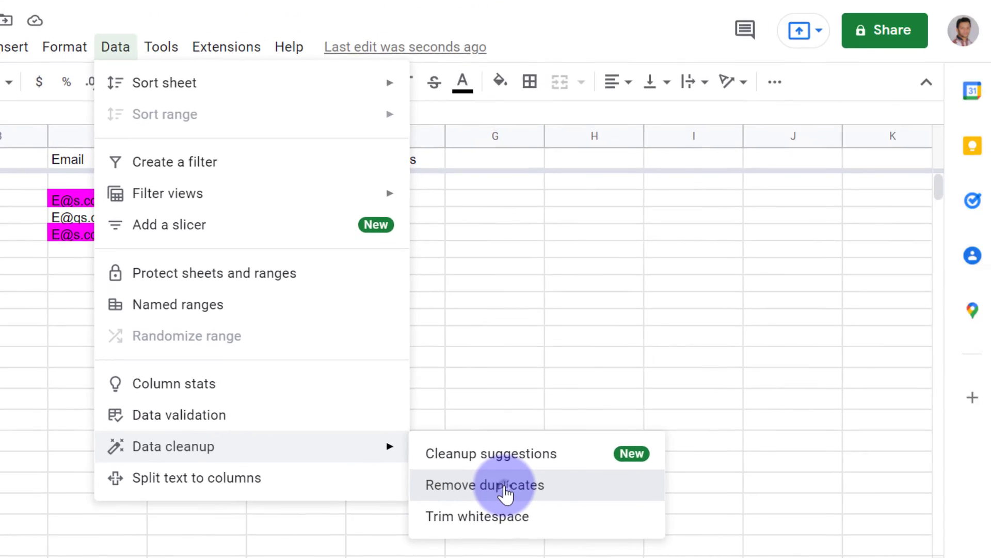
pyautogui.click(506, 493)
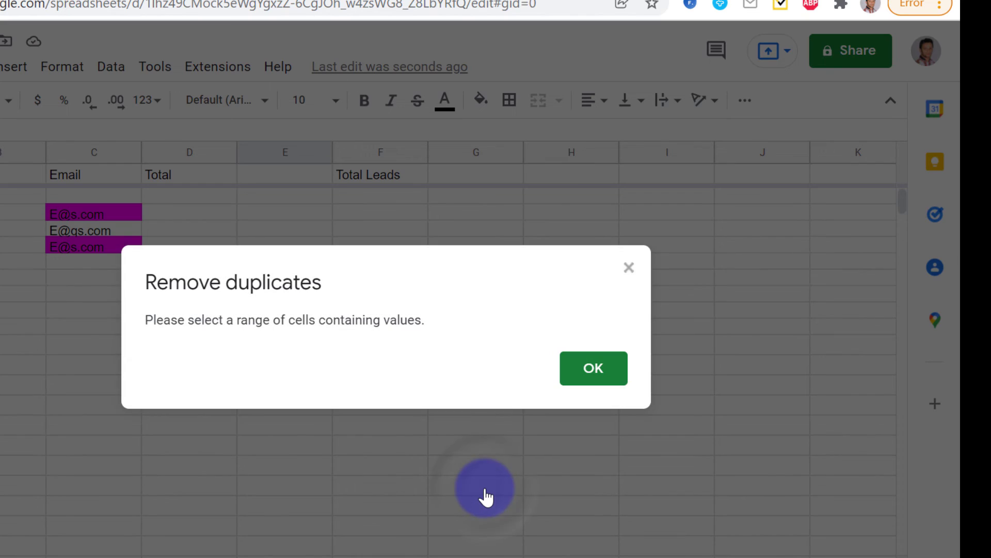
pyautogui.moveTo(238, 321); pyautogui.dragTo(458, 330)
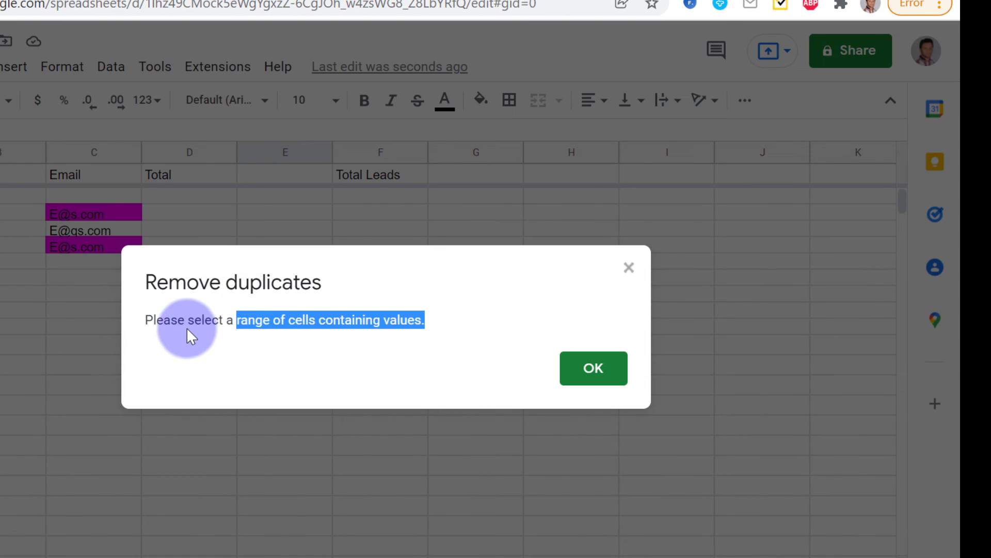
pyautogui.click(299, 332)
pyautogui.click(587, 375)
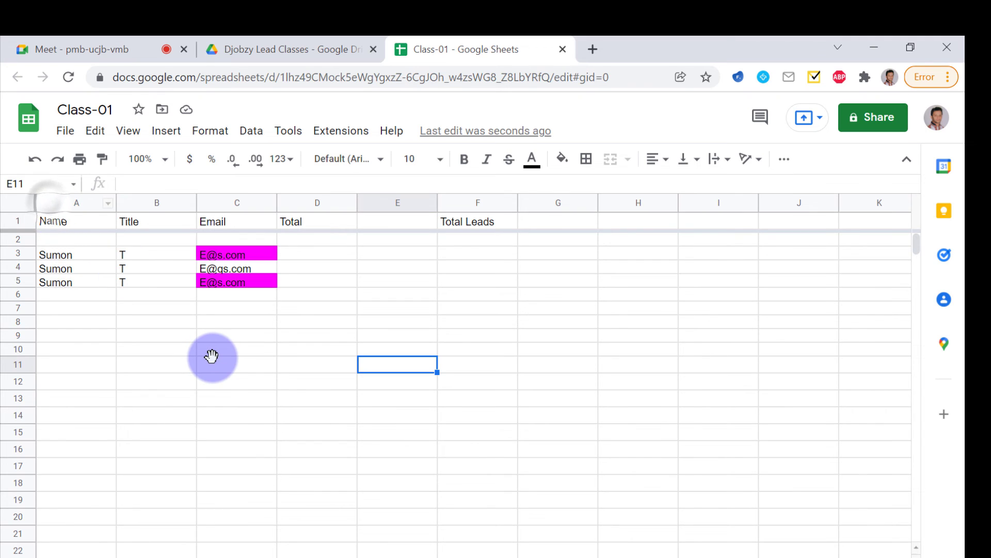
pyautogui.click(48, 202)
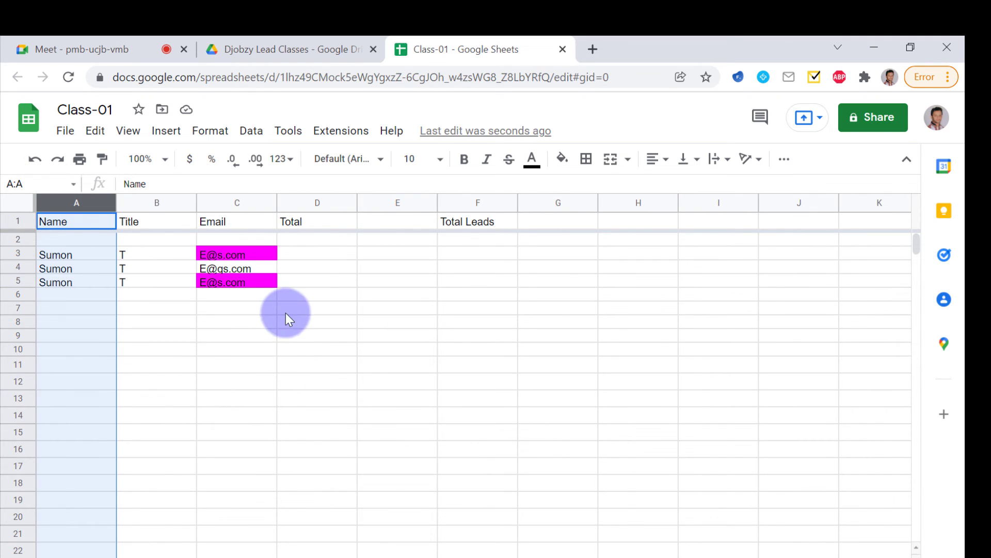
pyautogui.keyDown('shift'); pyautogui.click(225, 202); pyautogui.keyUp('shift')
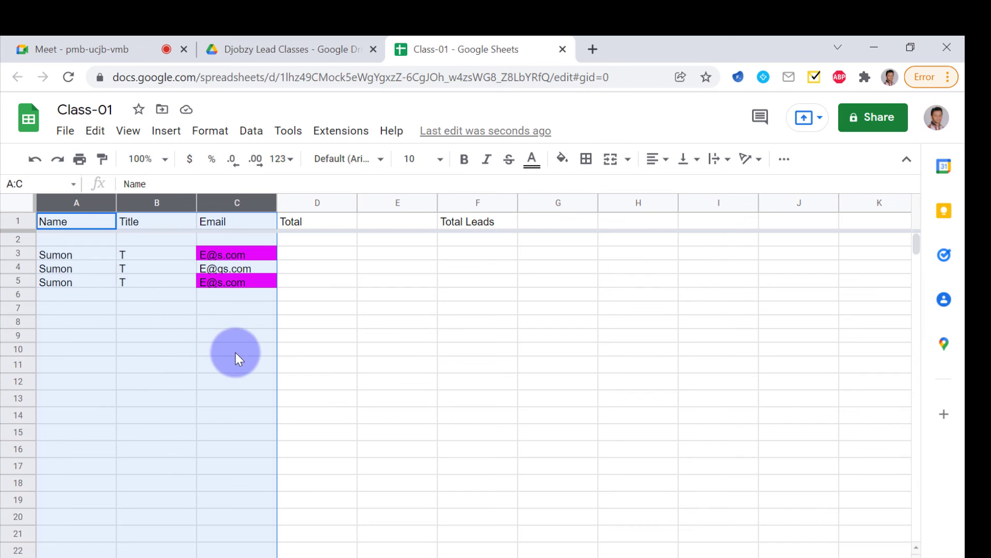
pyautogui.click(345, 343)
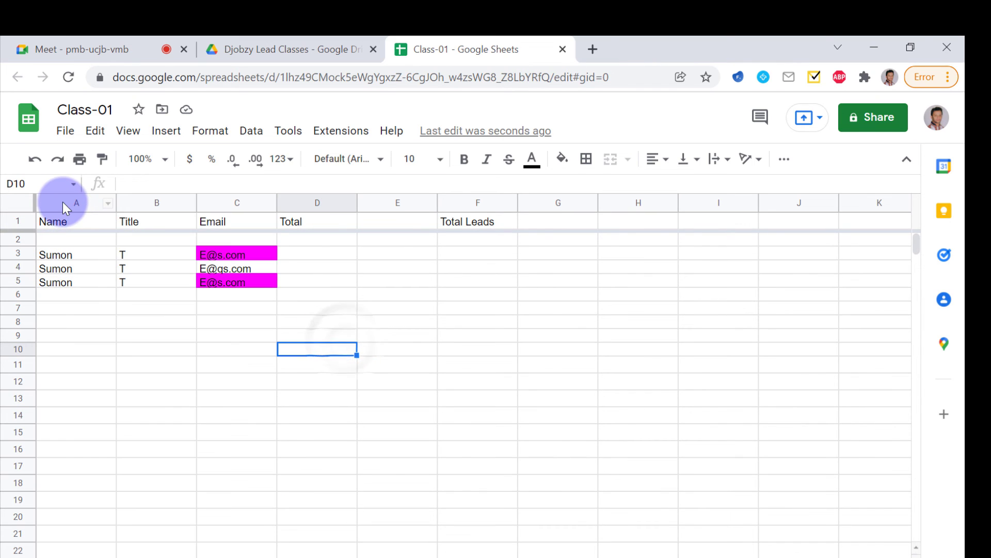
pyautogui.click(60, 201)
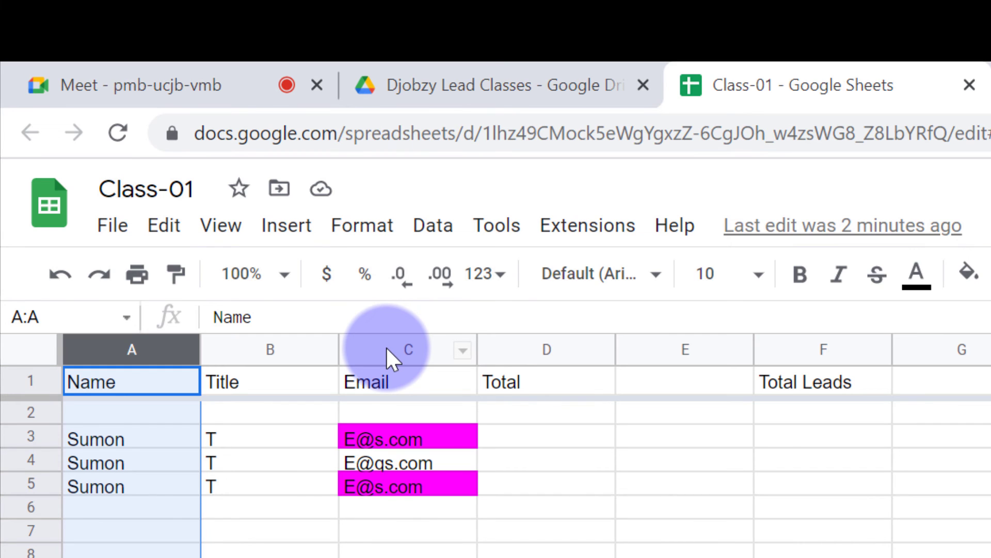
# Remove duplicates from columns A to C via Data cleanup, treating row 1 as a header row
pyautogui.keyDown('shift'); pyautogui.click(387, 348); pyautogui.keyUp('shift')
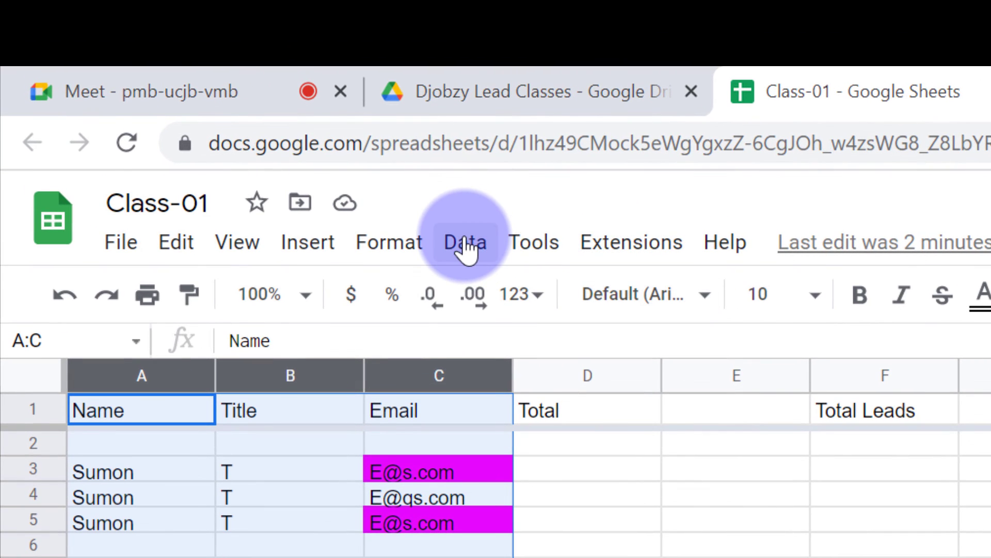
pyautogui.click(249, 128)
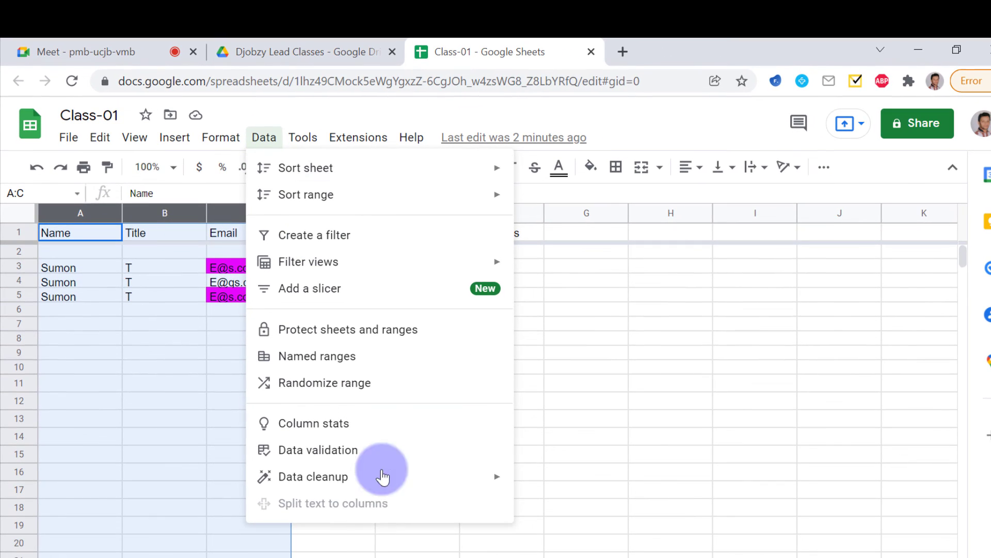
pyautogui.moveTo(281, 475)
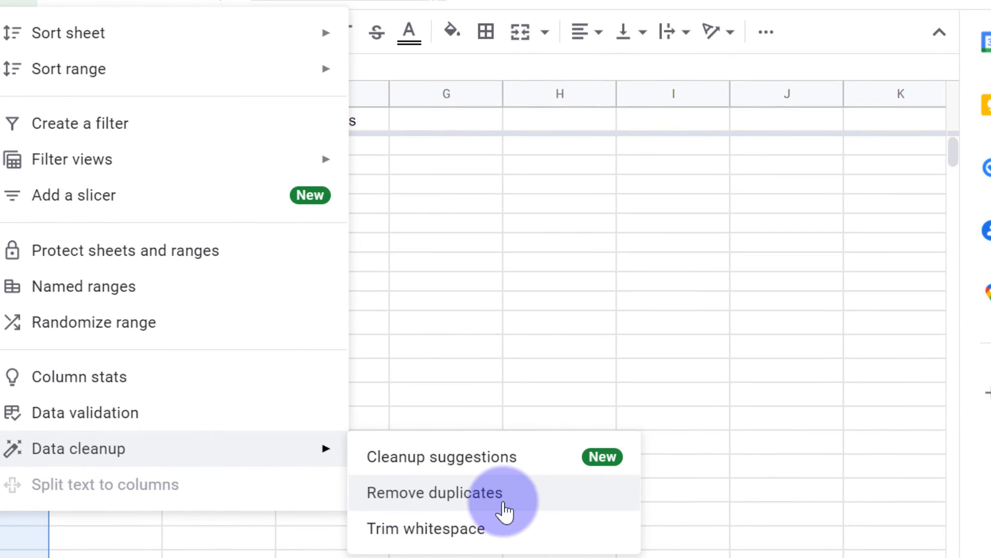
pyautogui.click(504, 509)
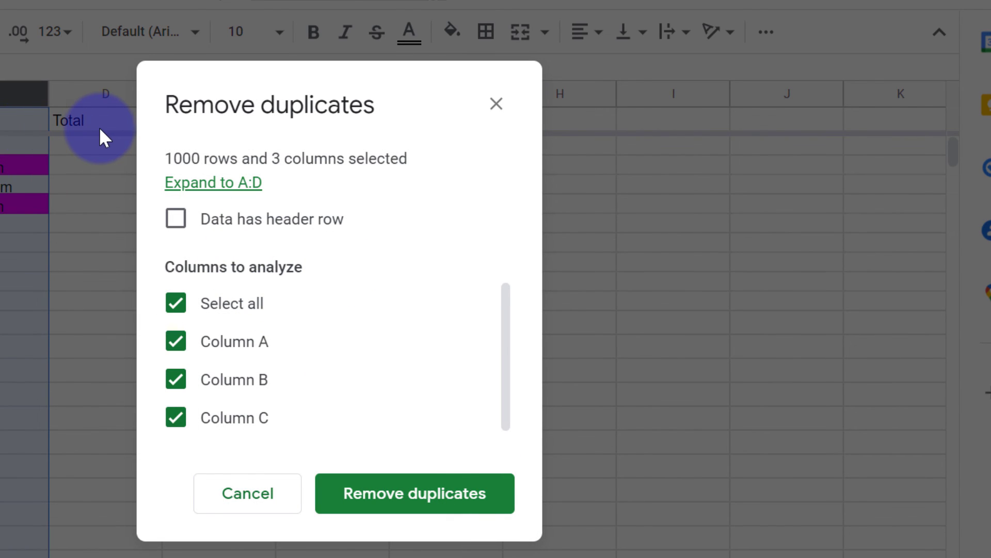
pyautogui.click(177, 220)
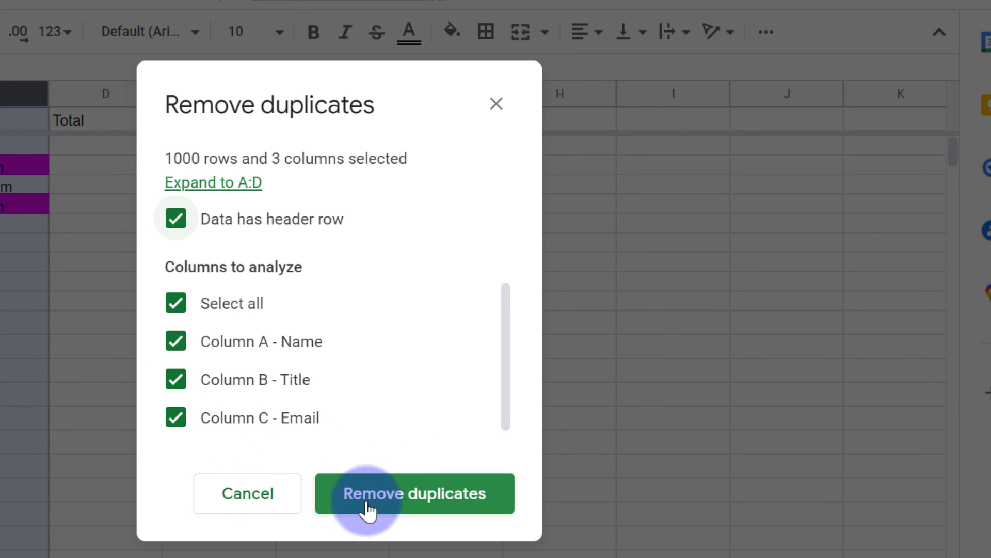
pyautogui.click(443, 504)
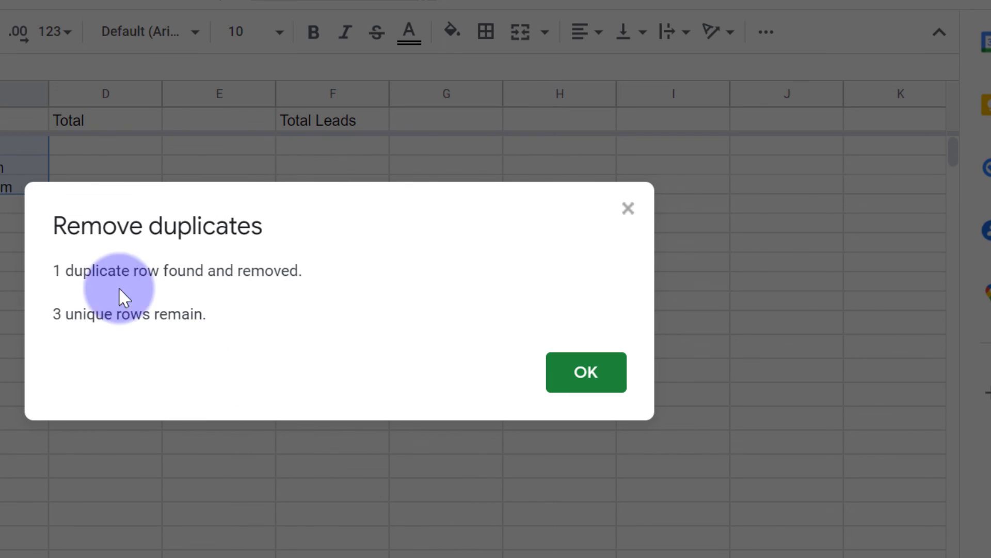
# Check the summary of removed and remaining rows, then dismiss it, leaving two unique leads
pyautogui.moveTo(66, 272); pyautogui.dragTo(340, 280)
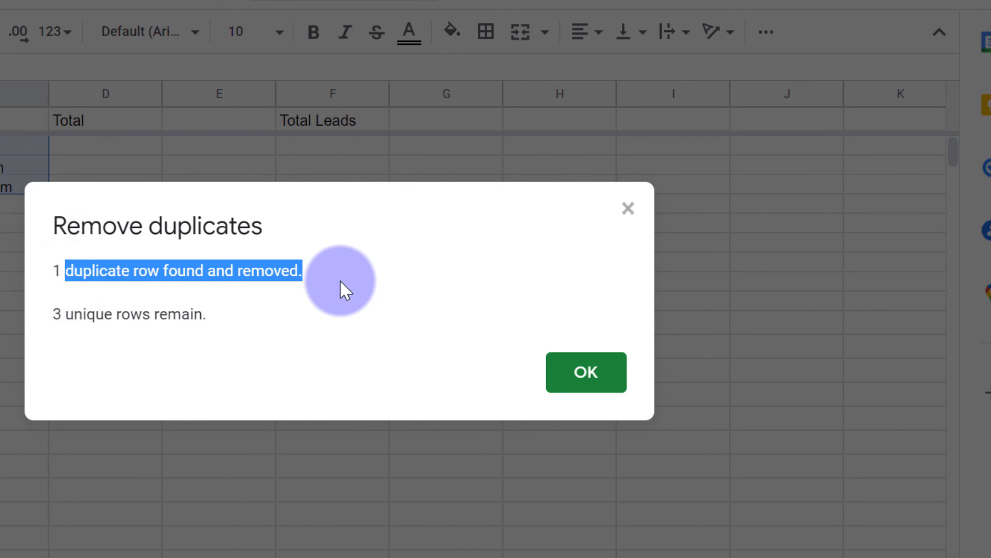
pyautogui.moveTo(64, 314); pyautogui.dragTo(345, 339)
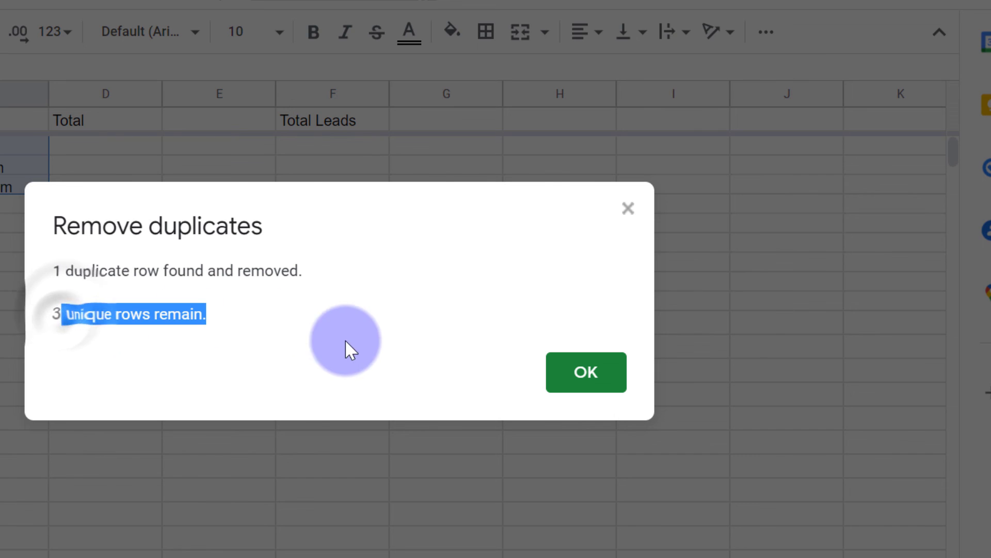
pyautogui.click(586, 372)
pyautogui.click(323, 435)
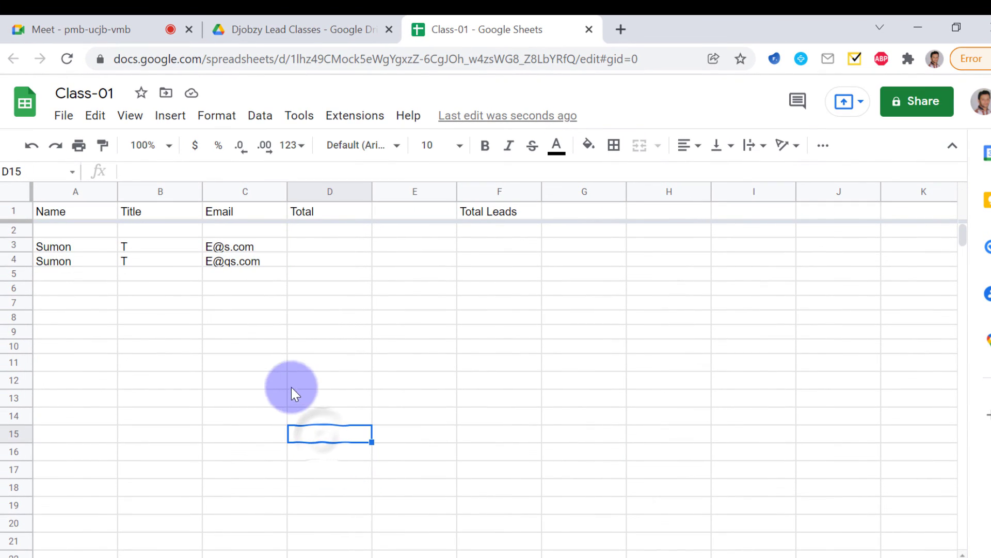
pyautogui.click(70, 275)
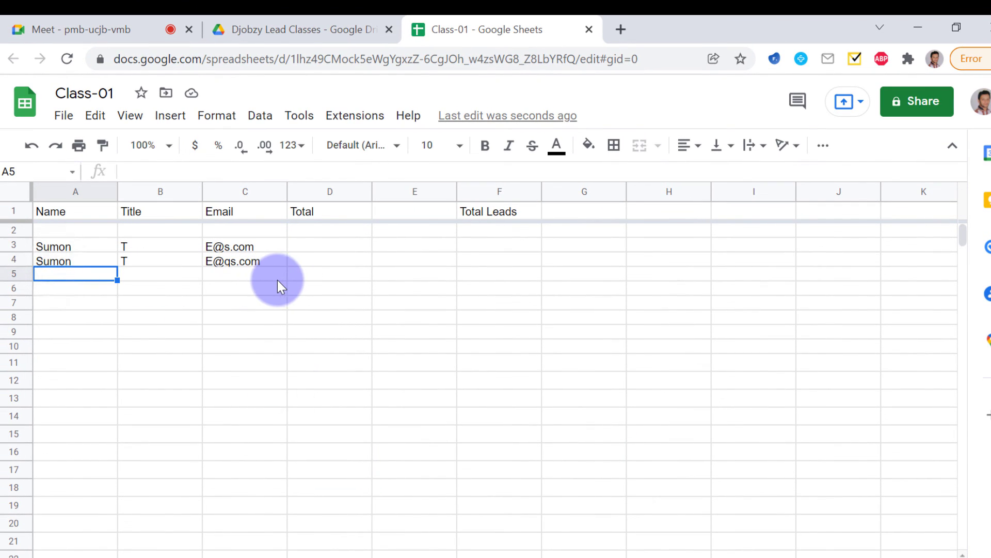